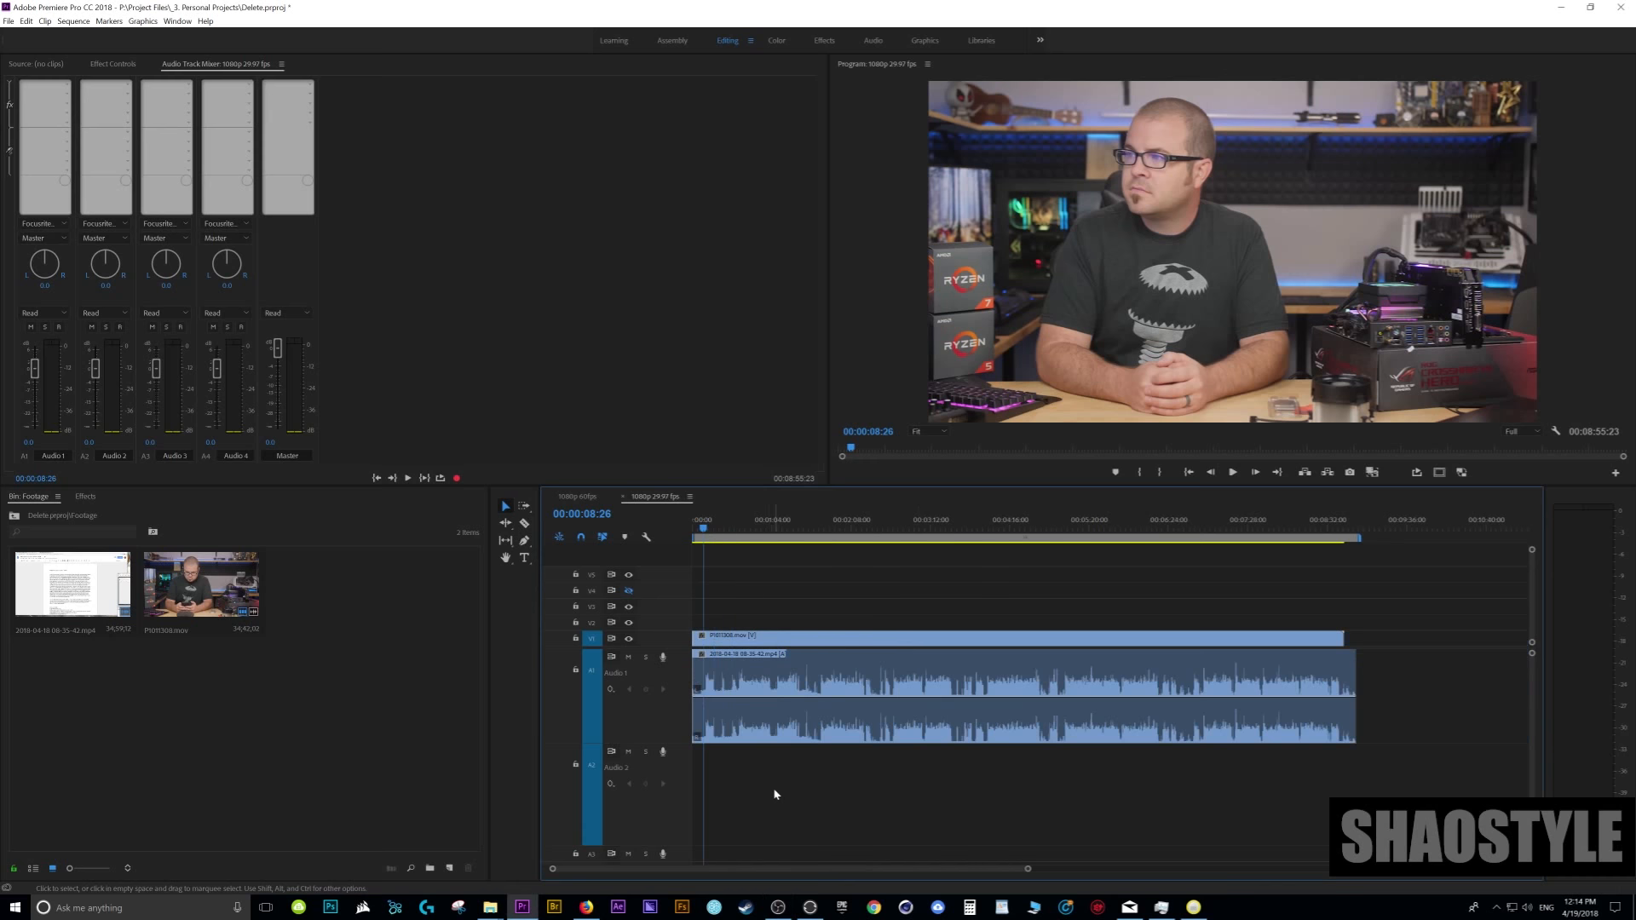
- Select all clips in the timeline and play the opening seconds of the sequence from its start to hear the recorded audio
{"action": "key", "text": "equal"}
{"action": "key", "text": "equal"}
{"action": "key", "text": "equal"}
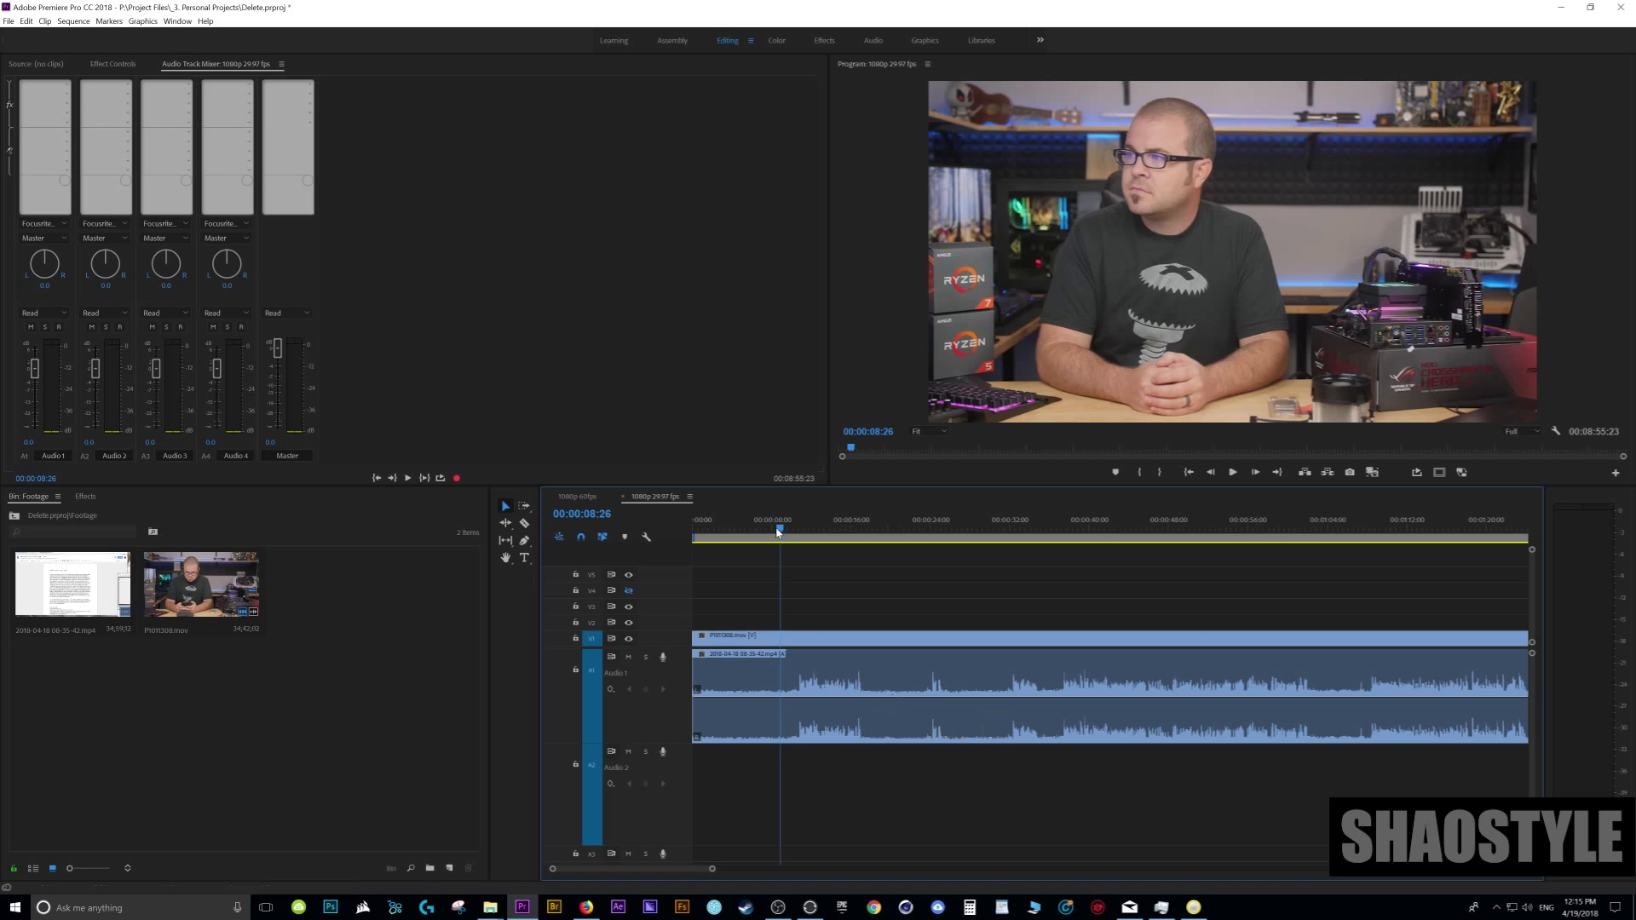
{"action": "key", "text": "ctrl+a"}
{"action": "left_click", "coordinate": [694, 535]}
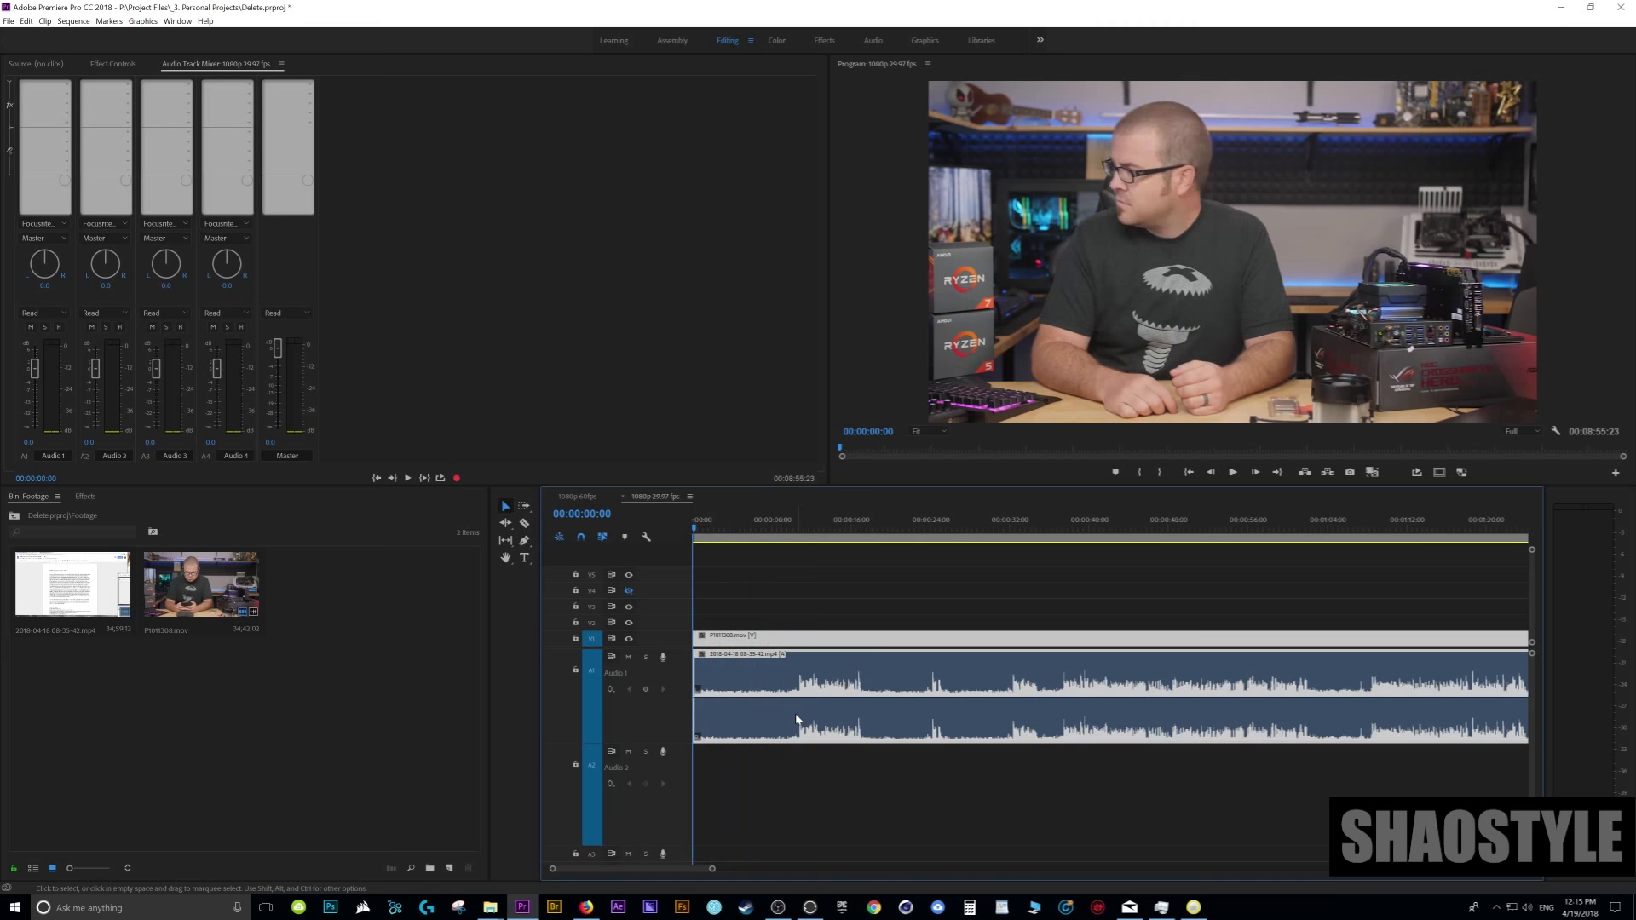
{"action": "key", "text": "space"}
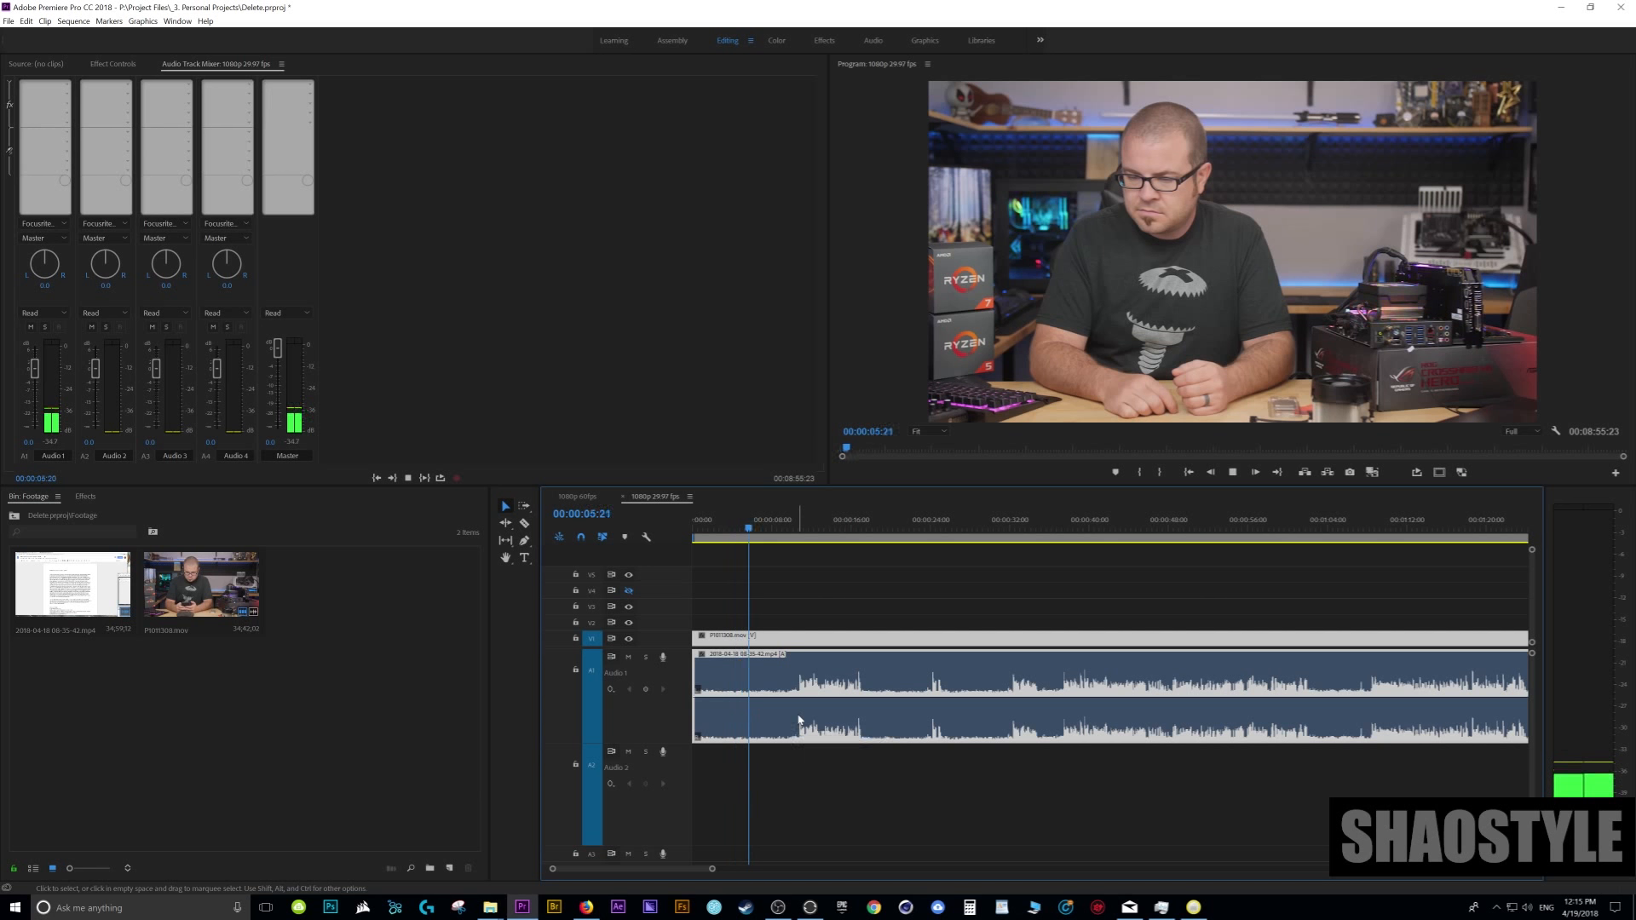
{"action": "key", "text": "space"}
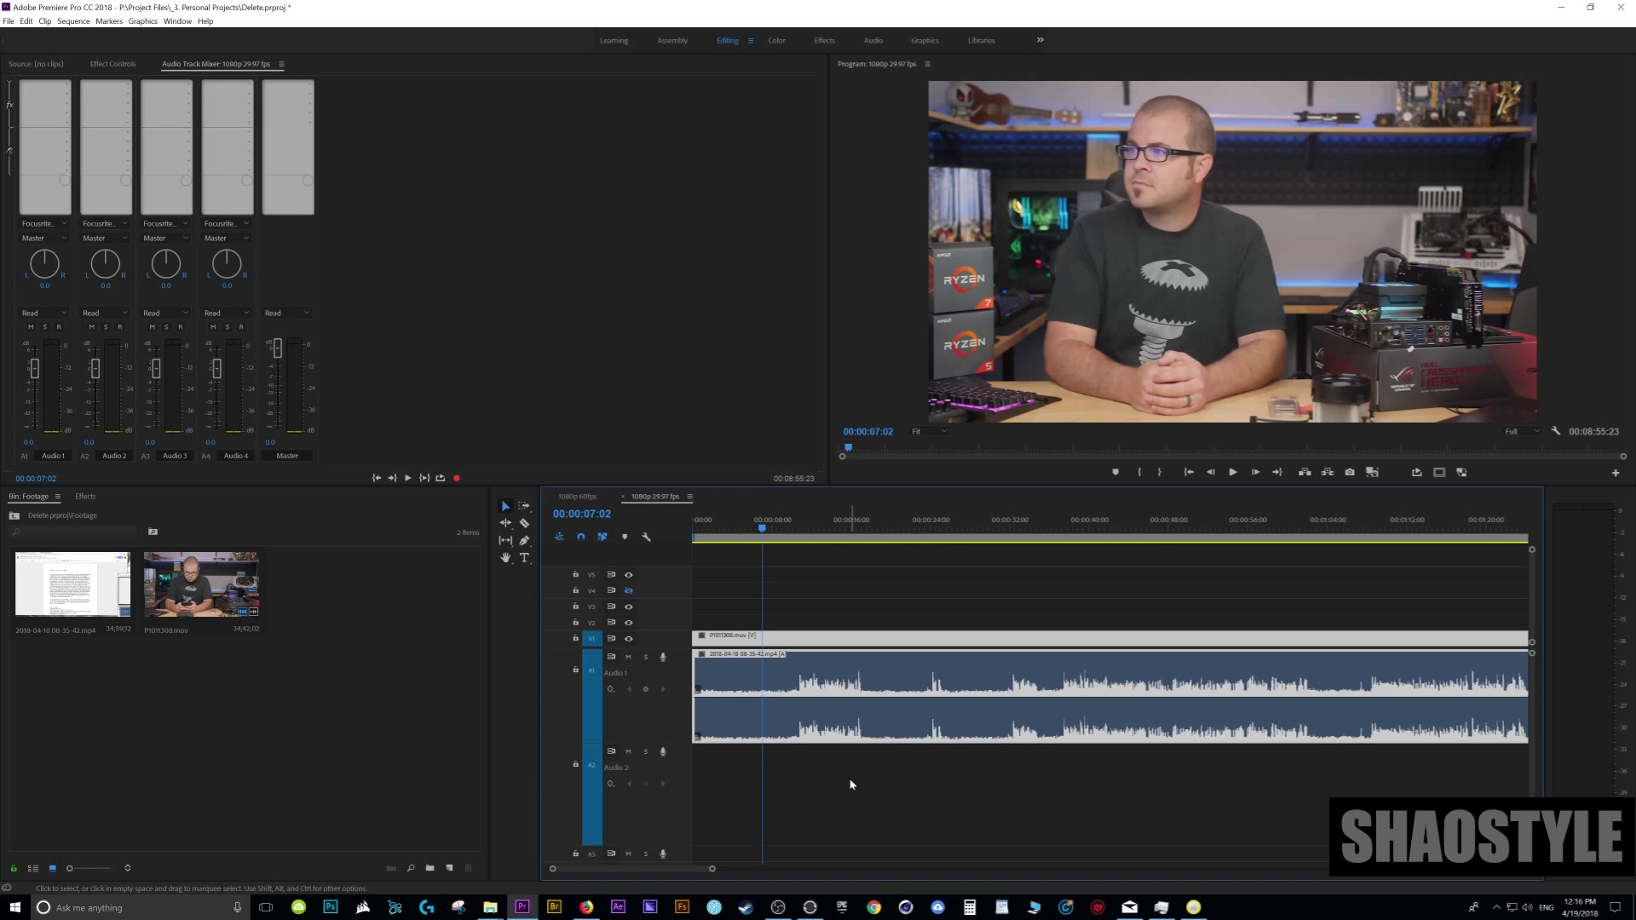
- Show the effect controls of the selected clip, and bring back the Audio Track Mixer for the sequence
{"action": "key", "text": "shift+5"}
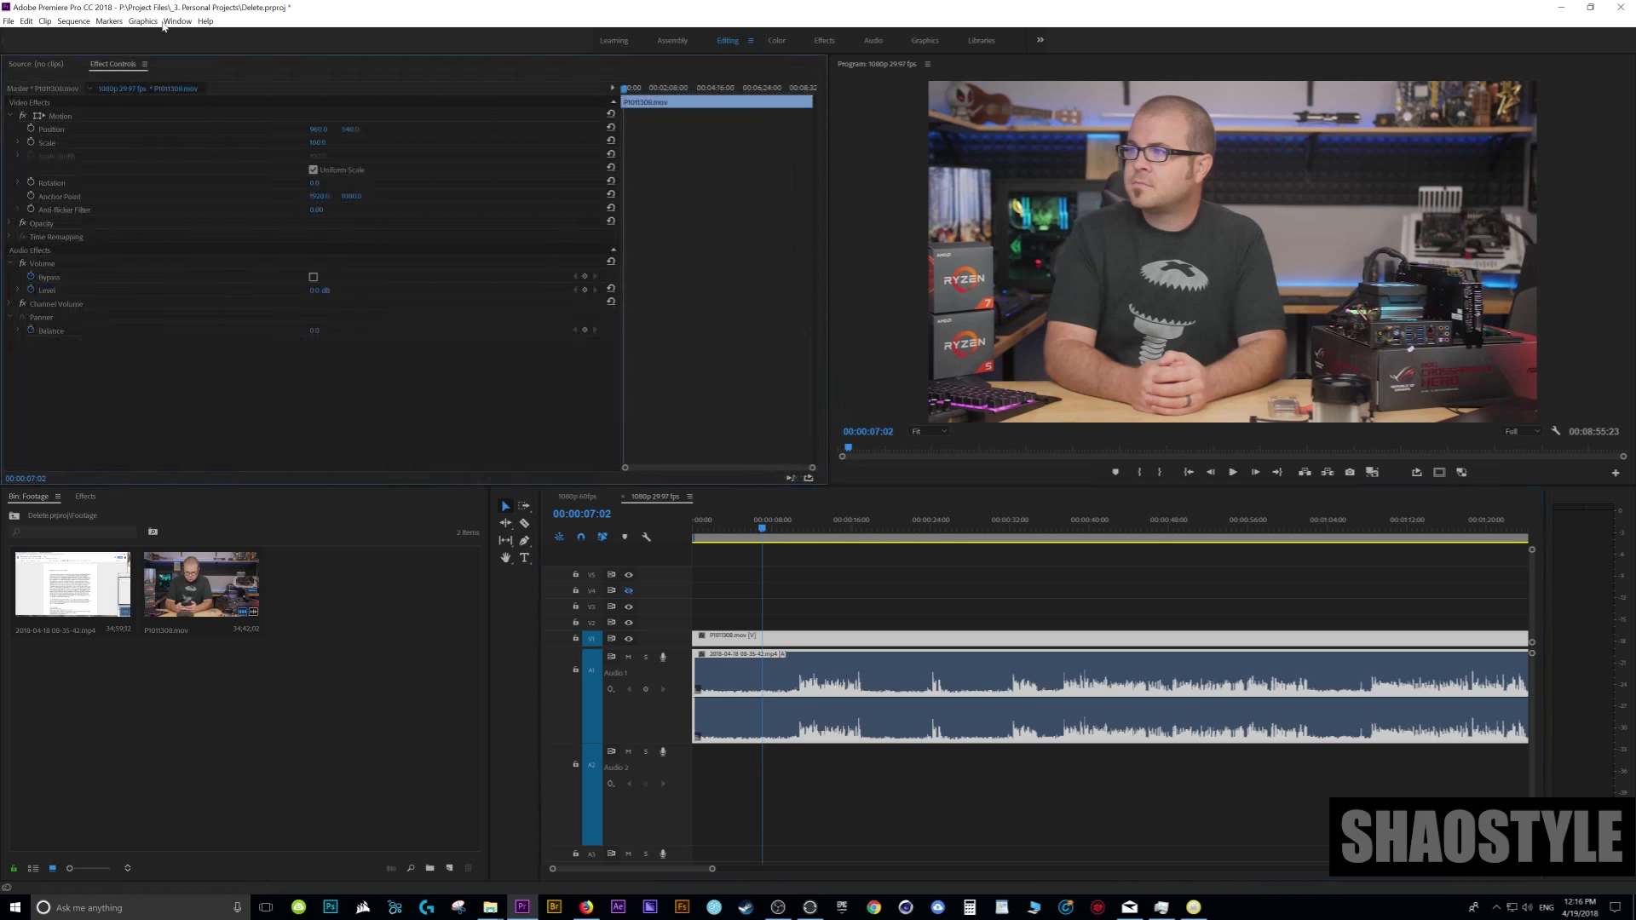
{"action": "left_click", "coordinate": [177, 22]}
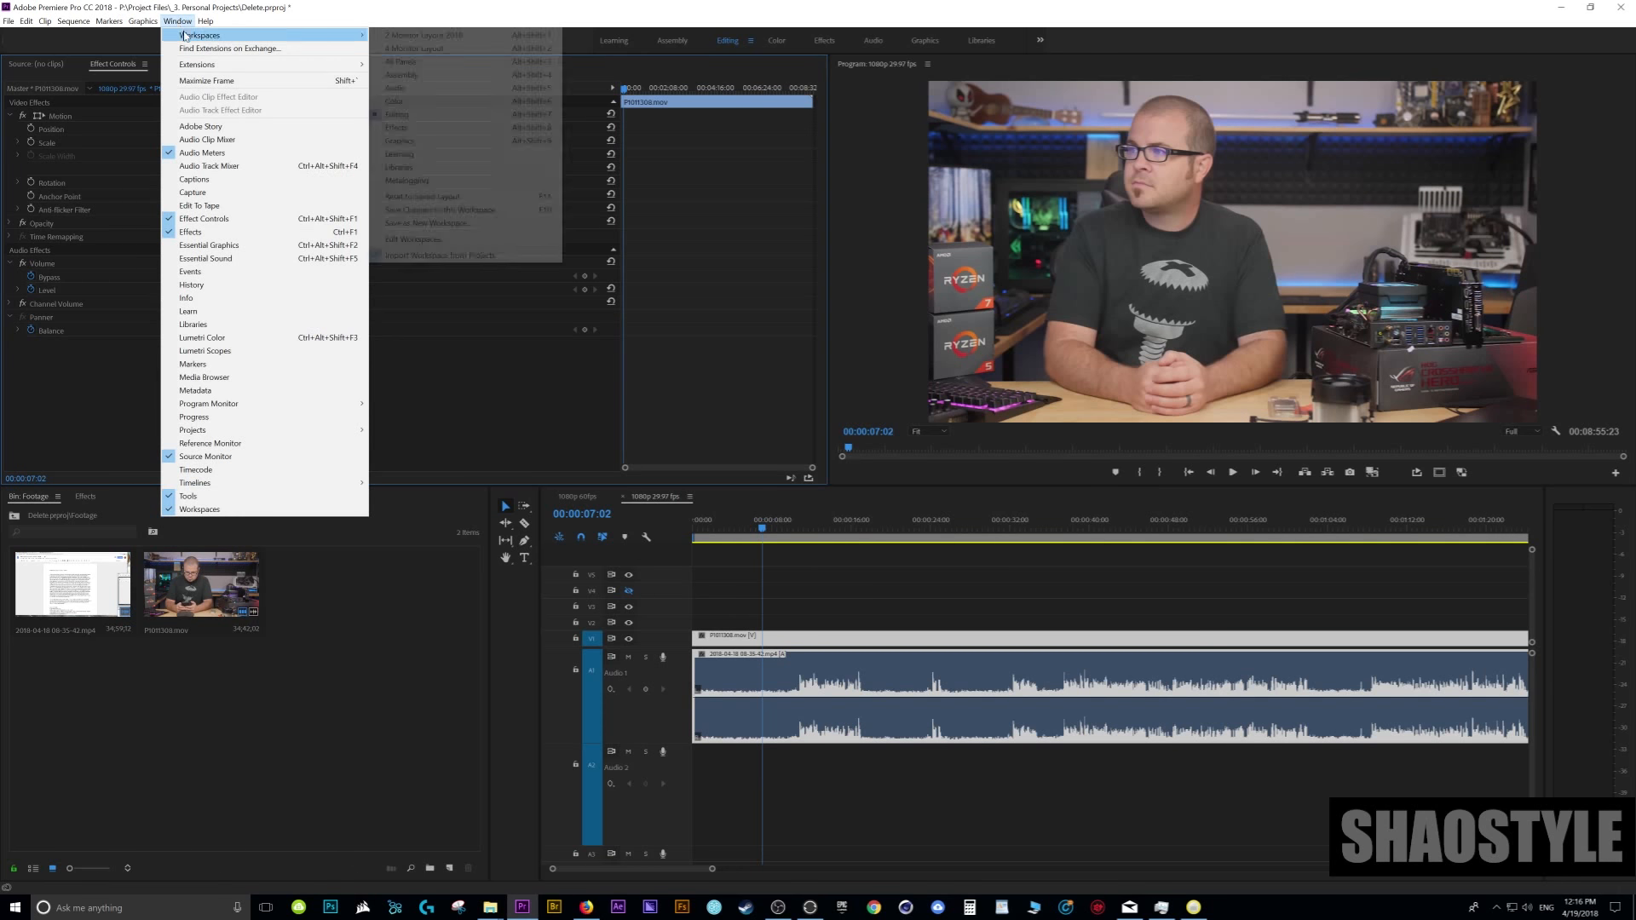
{"action": "left_click", "coordinate": [216, 167]}
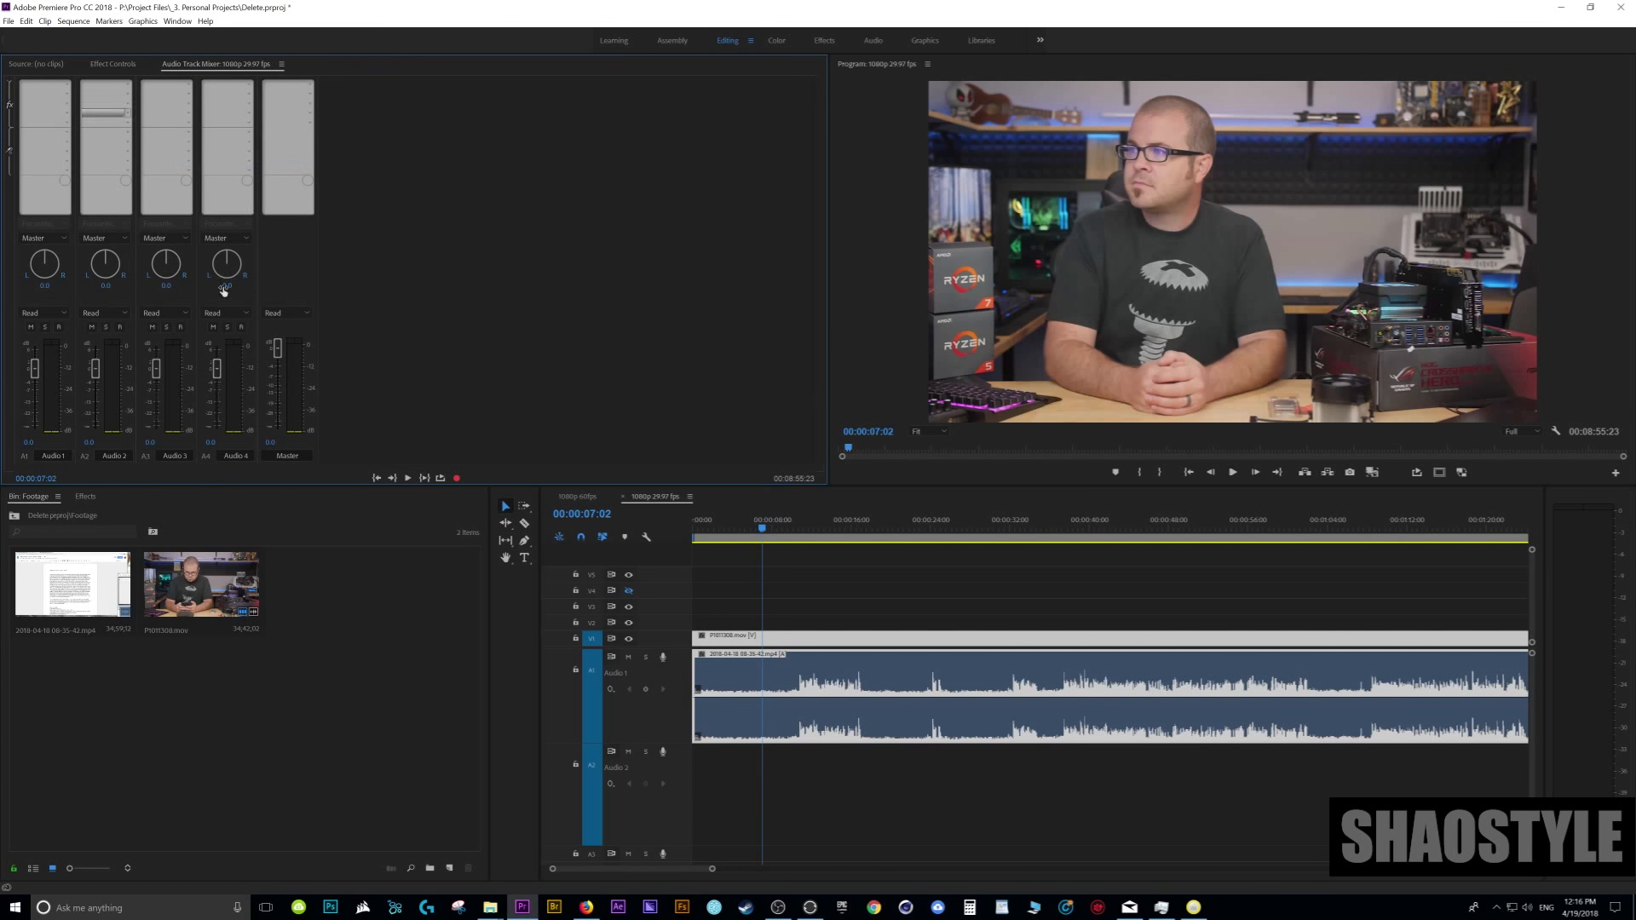
- Rename the first audio track in the timeline as "Dailouge"
{"action": "right_click", "coordinate": [612, 680]}
{"action": "left_click", "coordinate": [646, 683]}
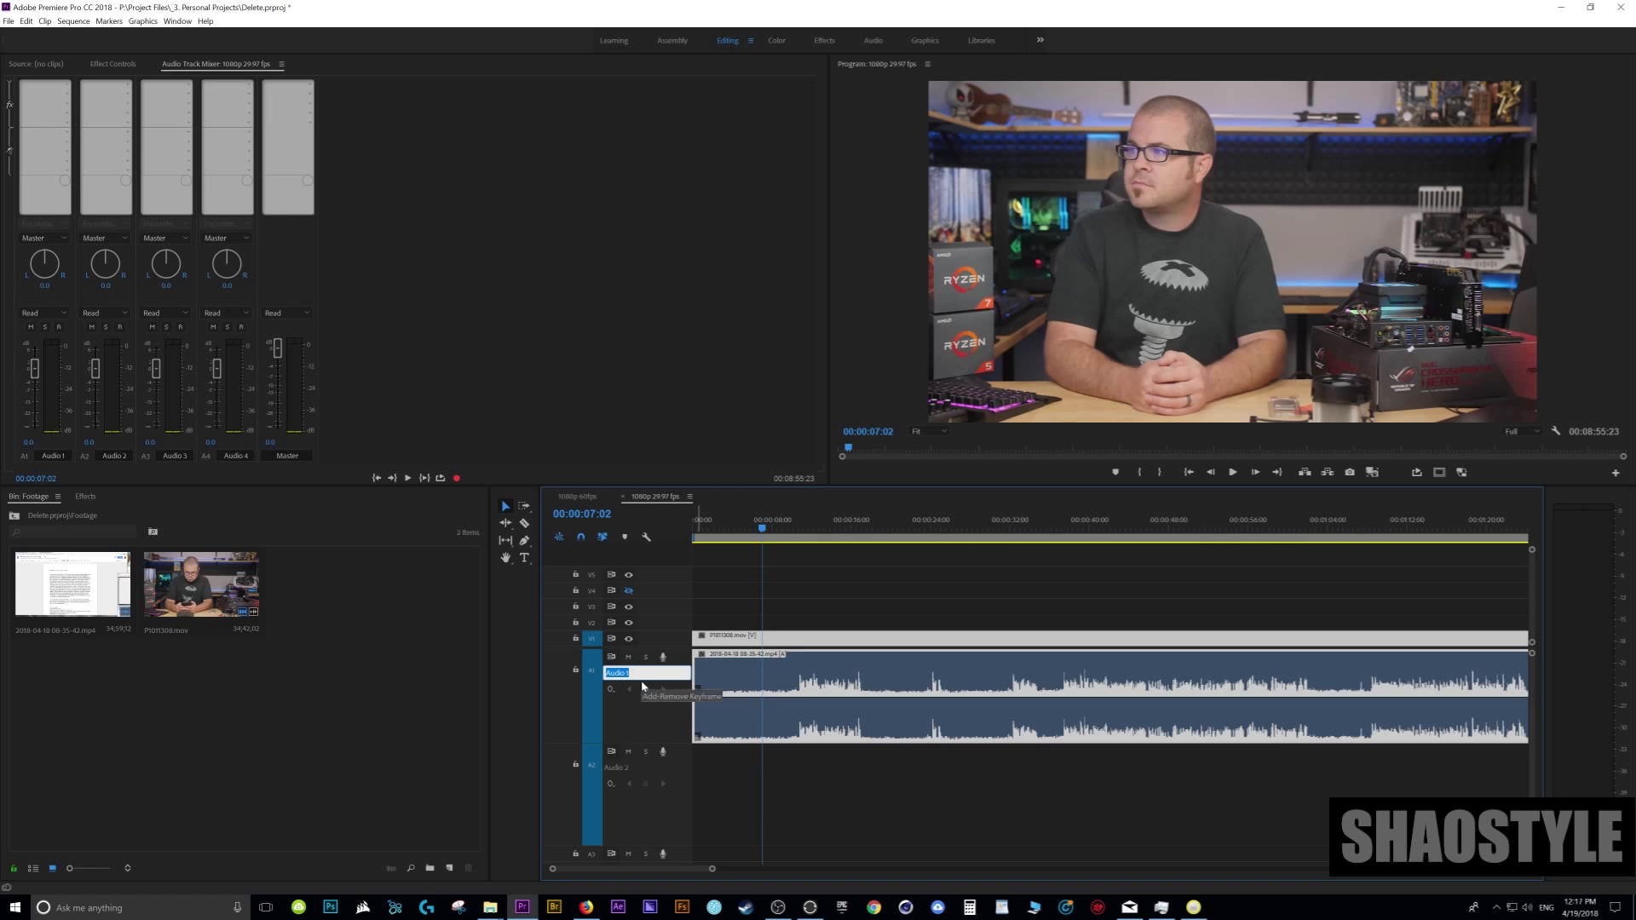
{"action": "type", "text": "Dialou"}
{"action": "type", "text": "ge"}
{"action": "key", "text": "Return"}
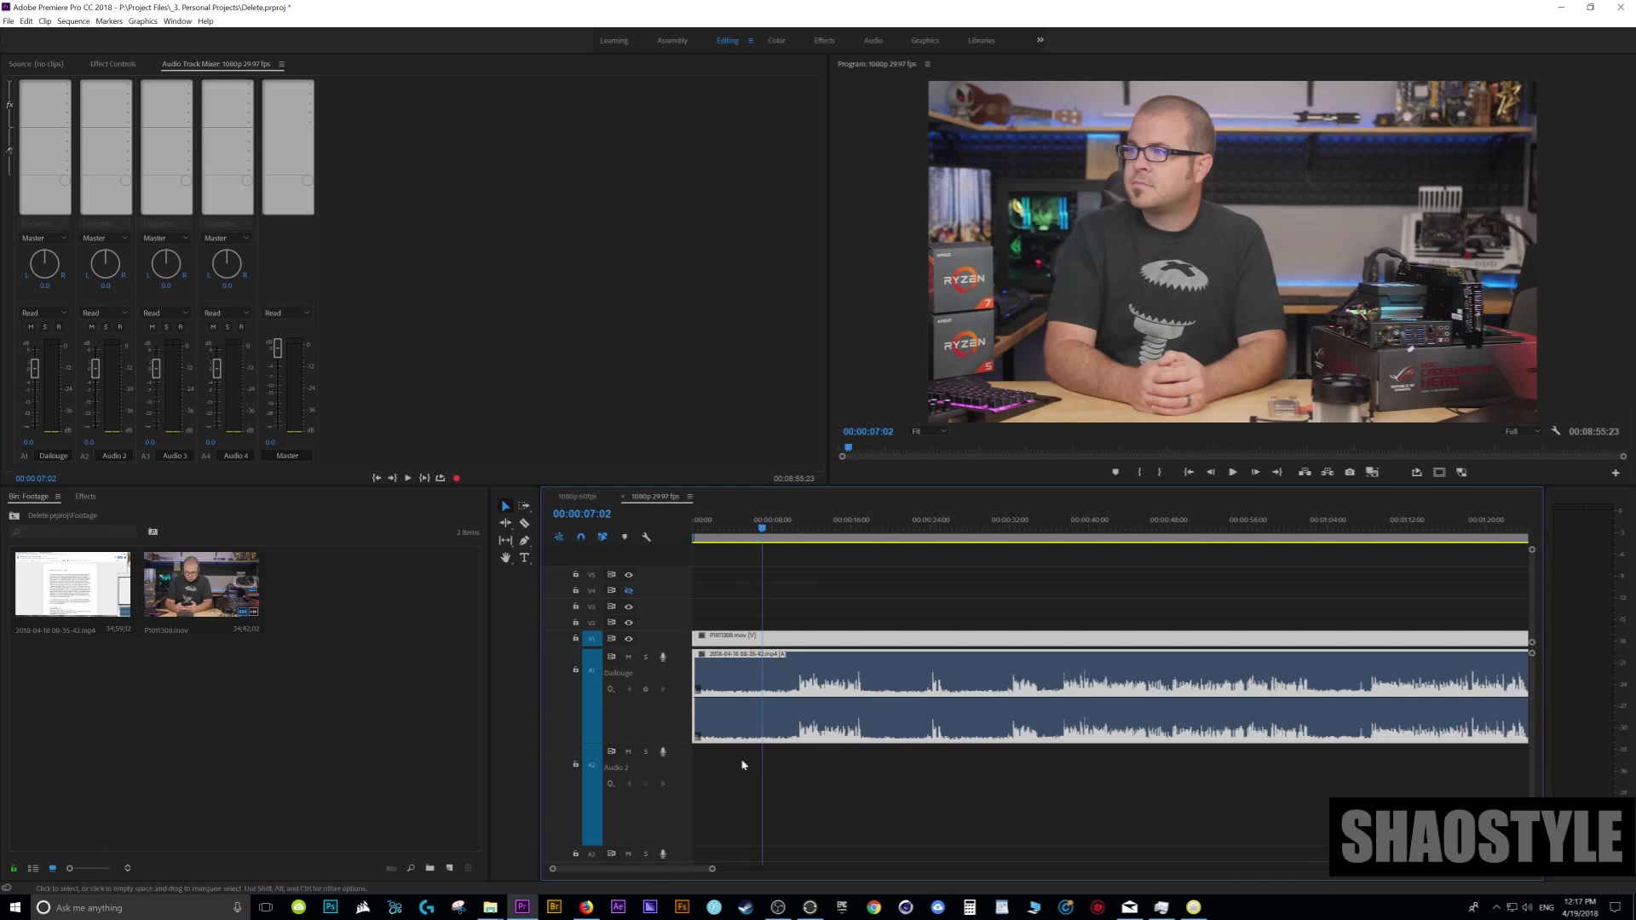
- Examine the effect categories available for the first effect slot of the Dailouge track without adding an effect
{"action": "scroll", "coordinate": [823, 795], "scroll_direction": "down", "scroll_amount": 2}
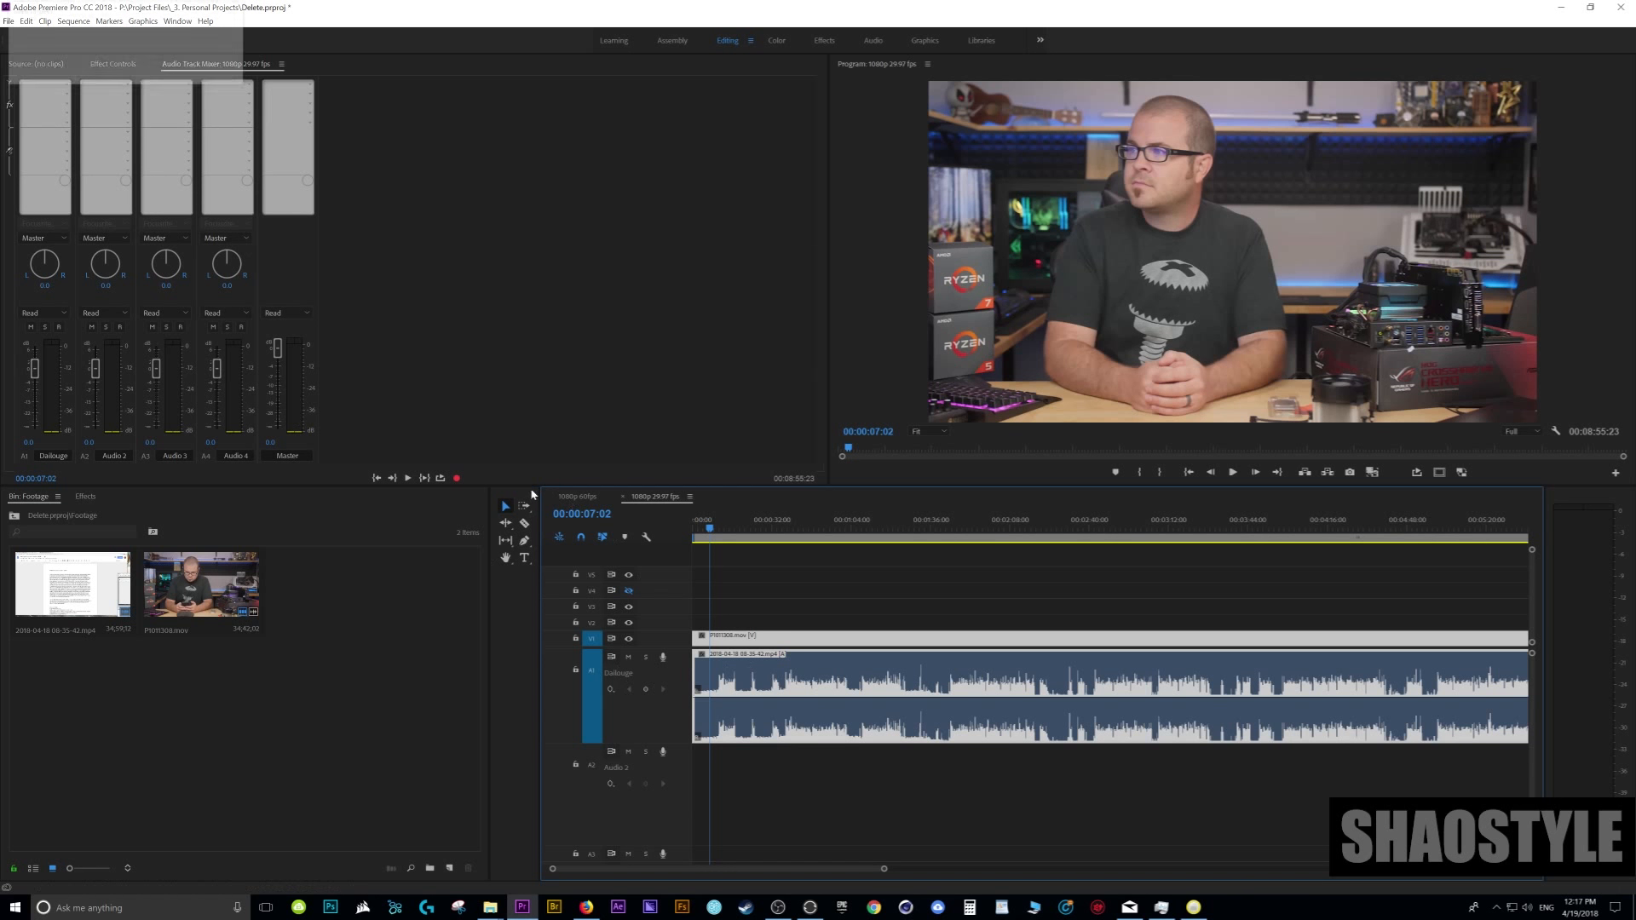
{"action": "key", "text": "ctrl+z"}
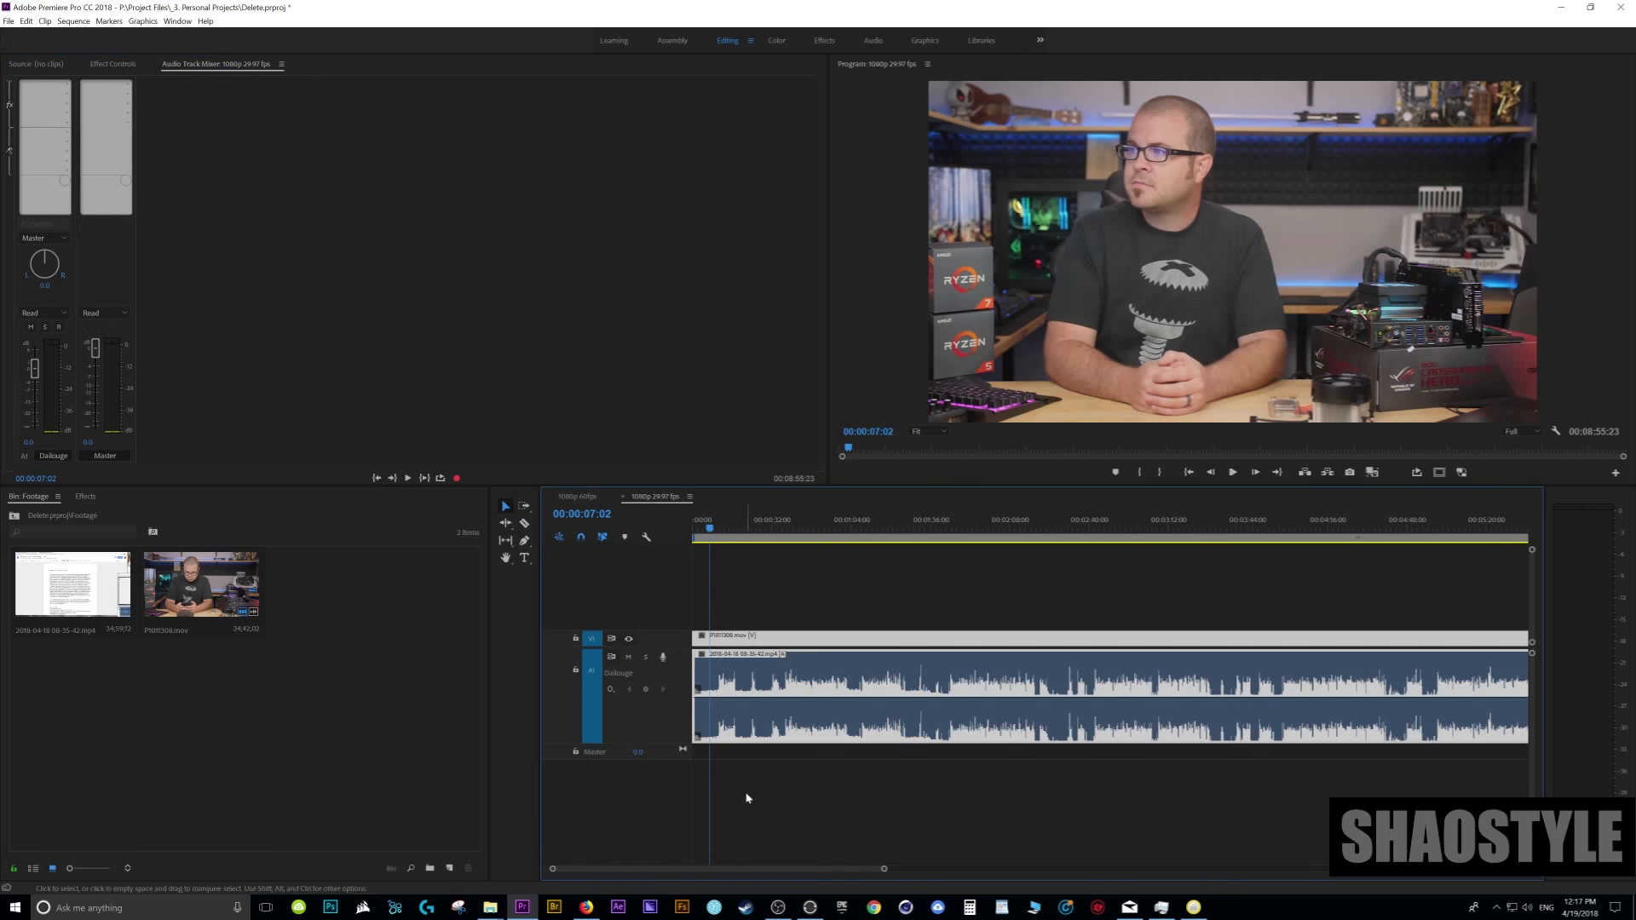
{"action": "left_click", "coordinate": [418, 273]}
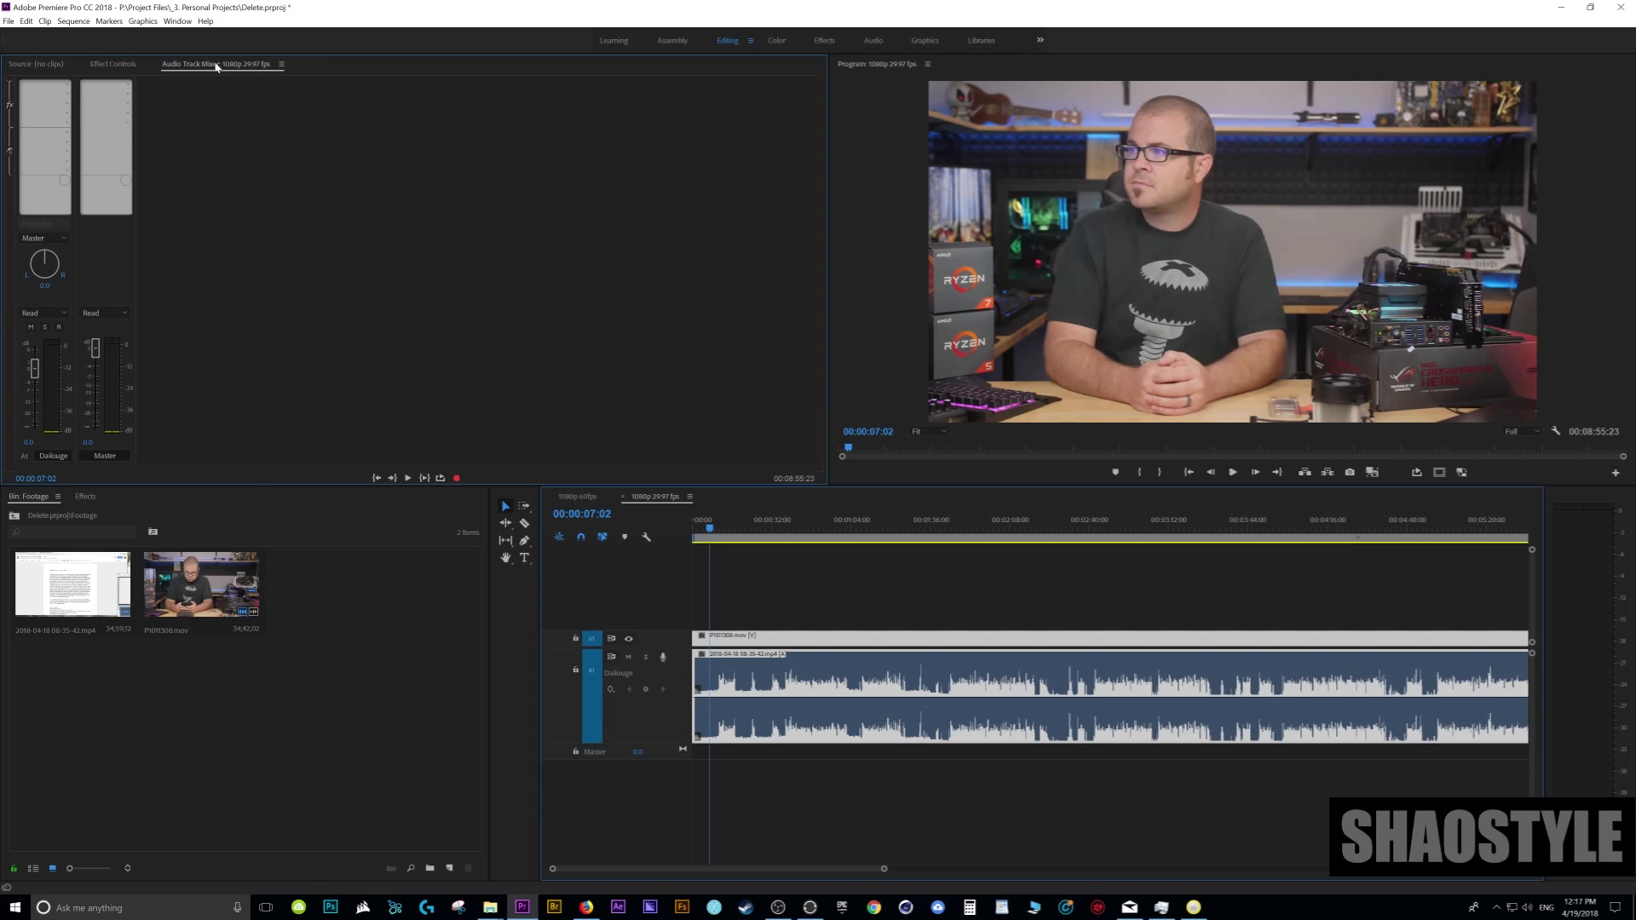
{"action": "left_click", "coordinate": [69, 88]}
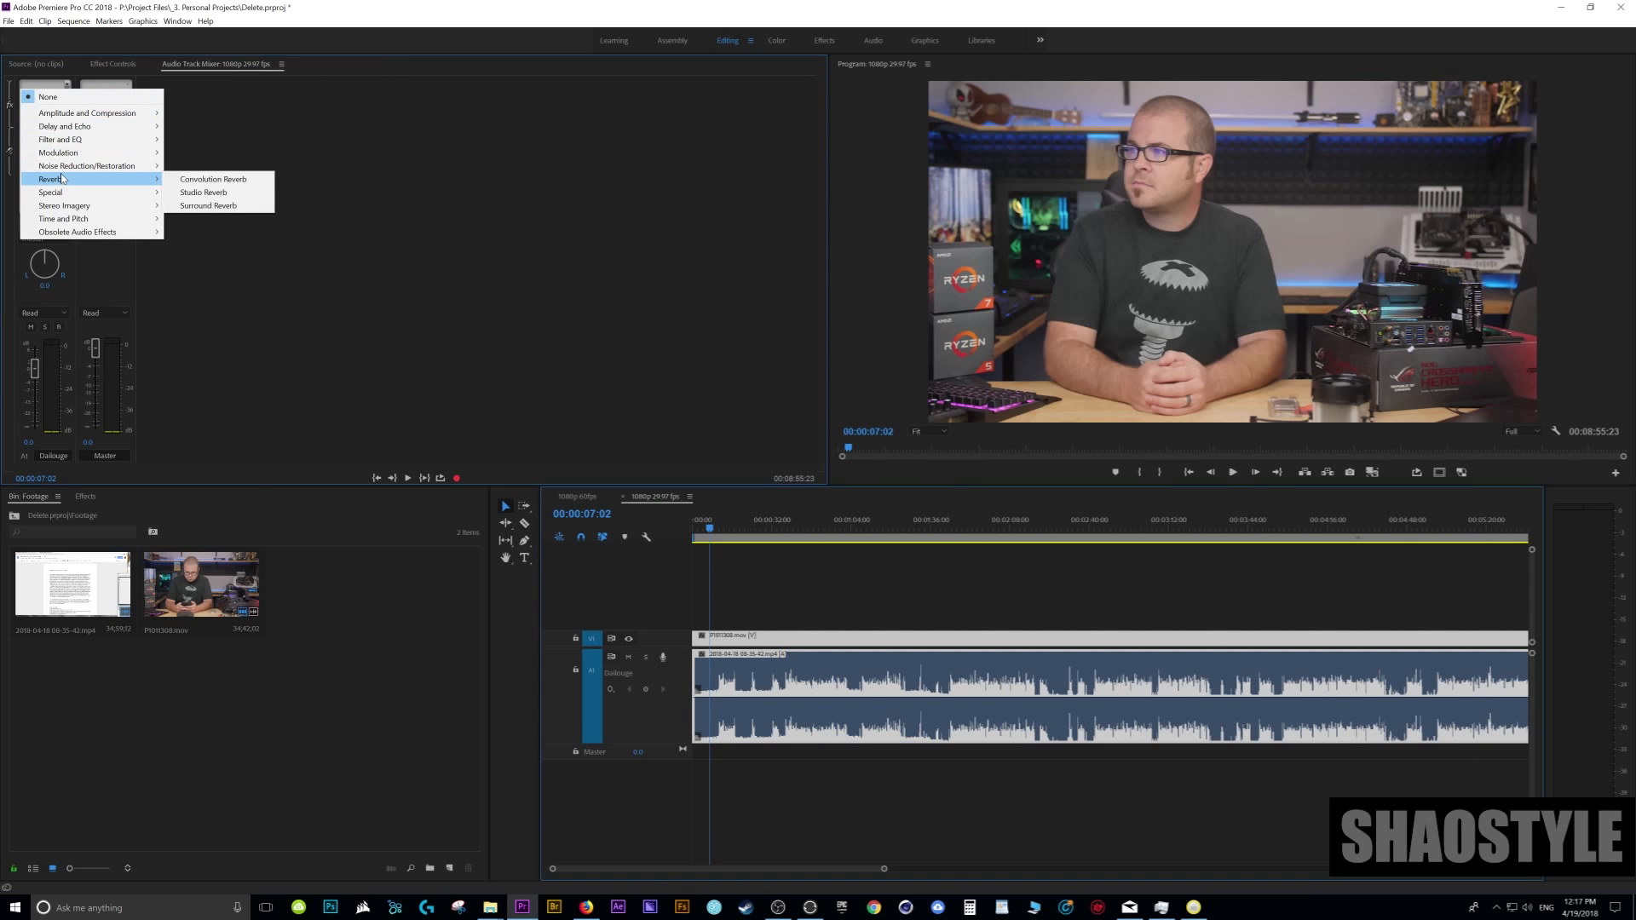
{"action": "mouse_move", "coordinate": [128, 231]}
{"action": "left_click", "coordinate": [219, 312]}
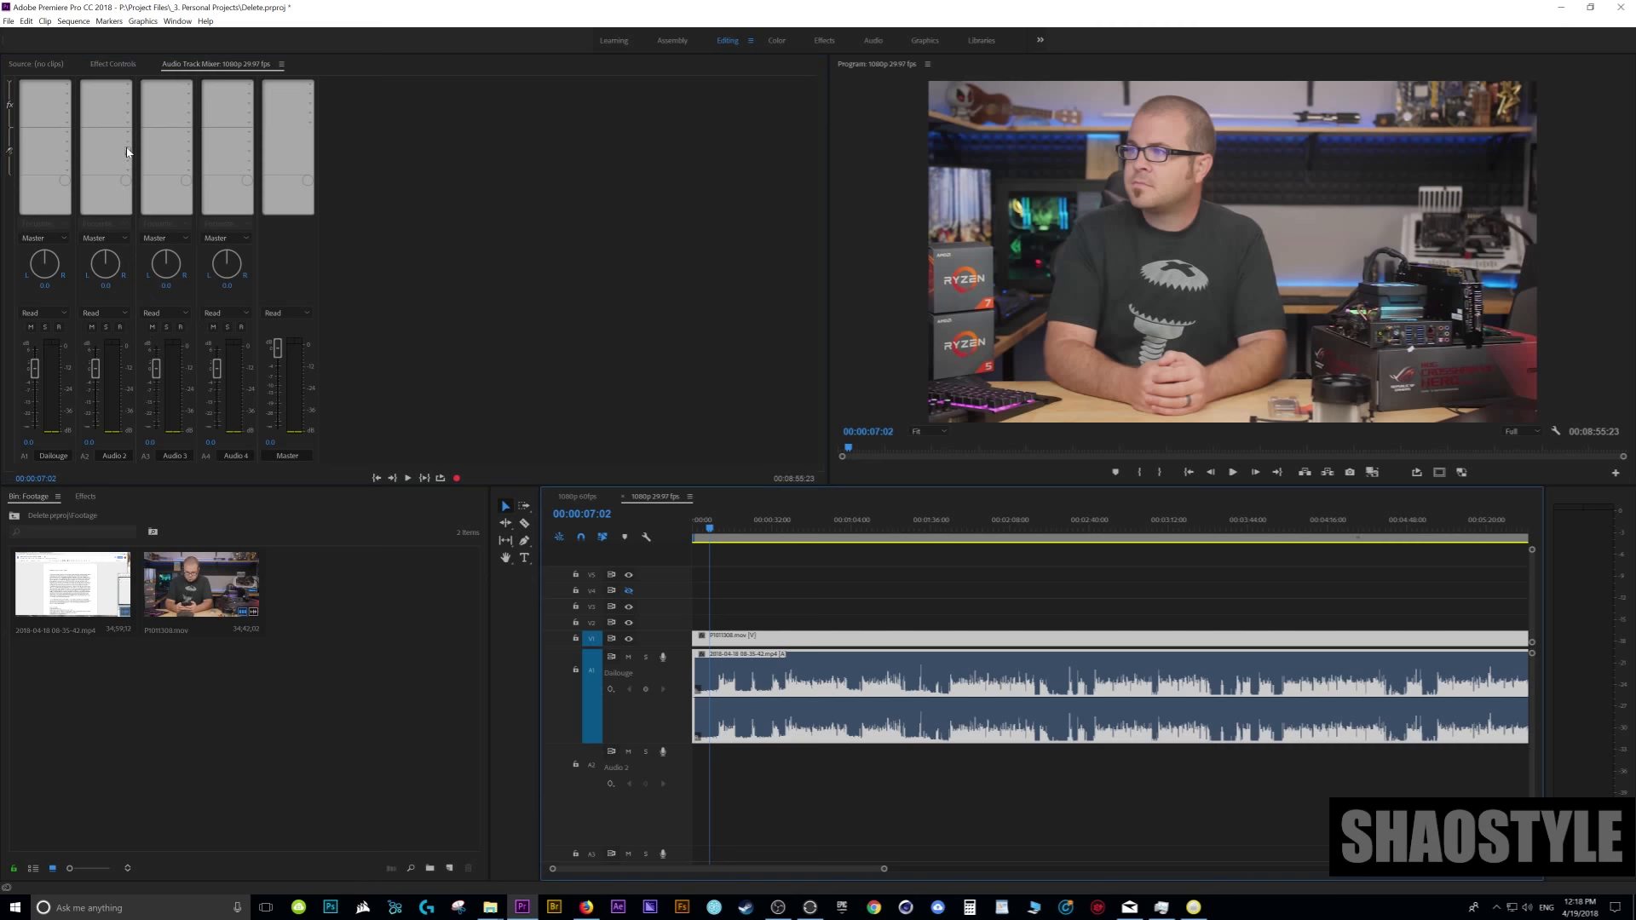
- Rename the second audio track in the Audio Track Mixer as "Music"
{"action": "double_click", "coordinate": [114, 457]}
{"action": "type", "text": "Music"}
{"action": "key", "text": "Return"}
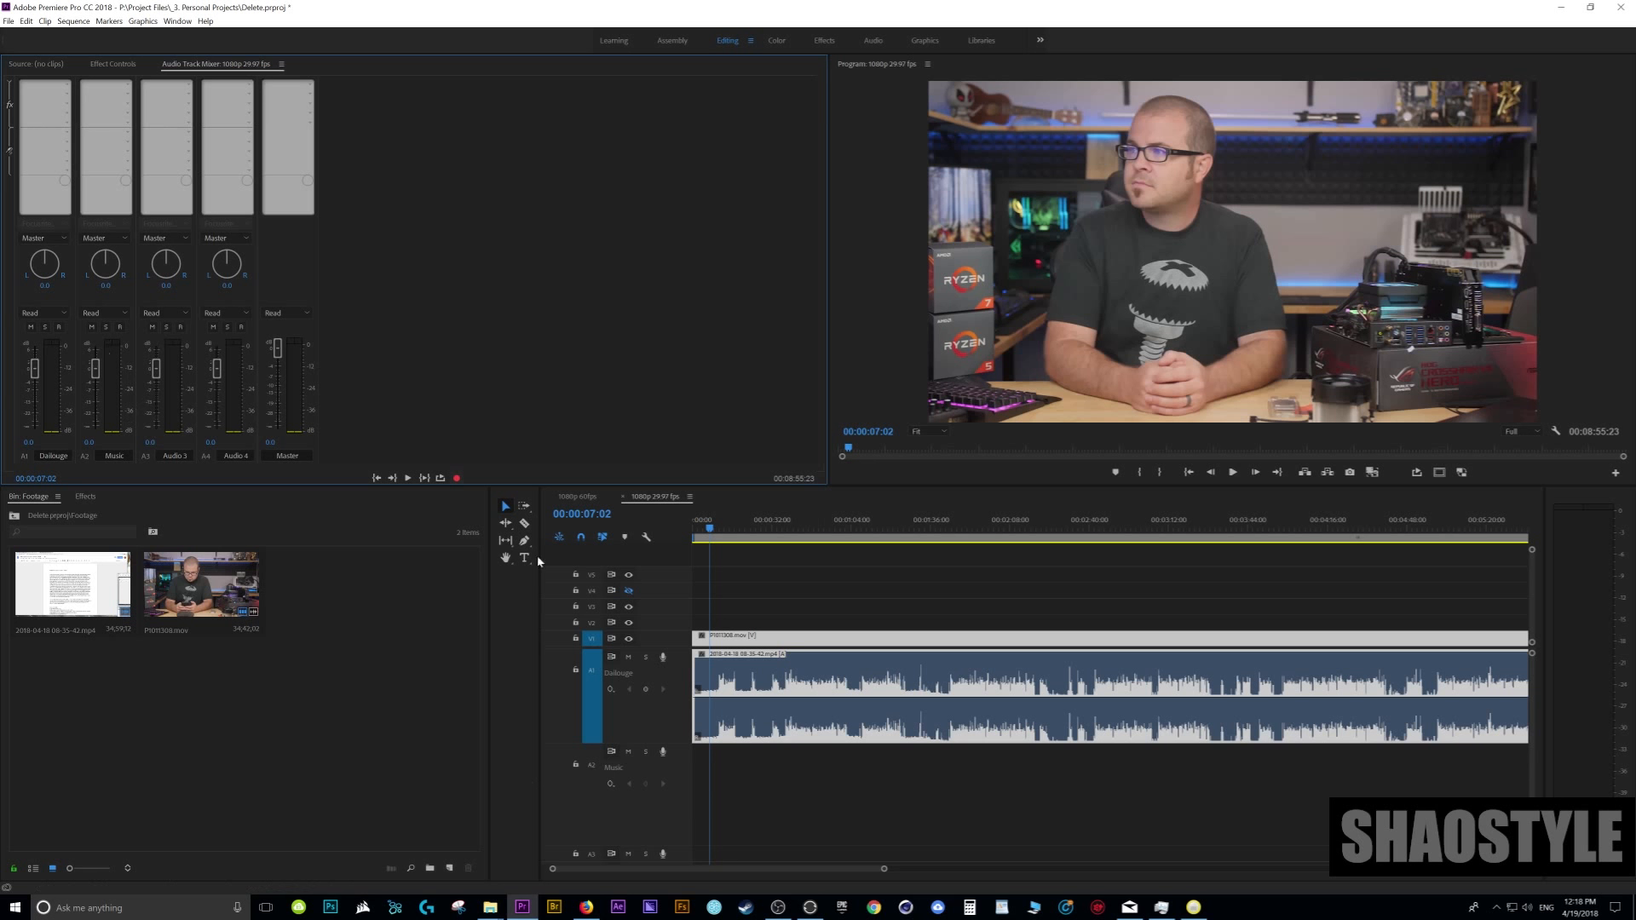
{"action": "left_click", "coordinate": [896, 738]}
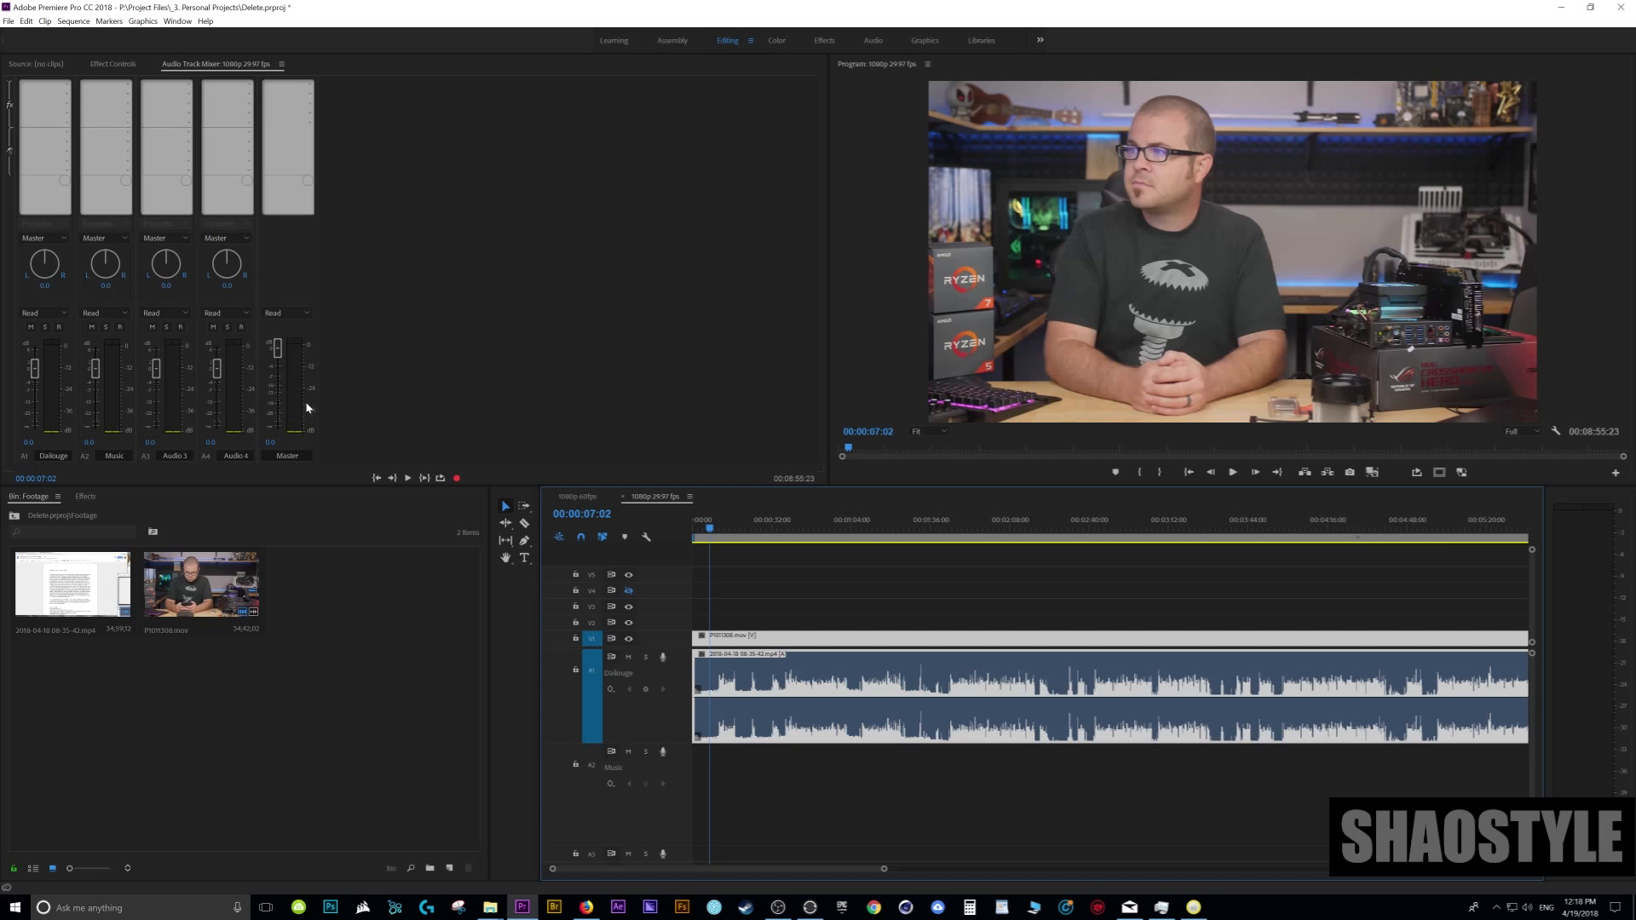
- Add the Hard Limiter from the Amplitude and Compression effects to the Master track in the Audio Track Mixer
{"action": "left_click", "coordinate": [311, 123]}
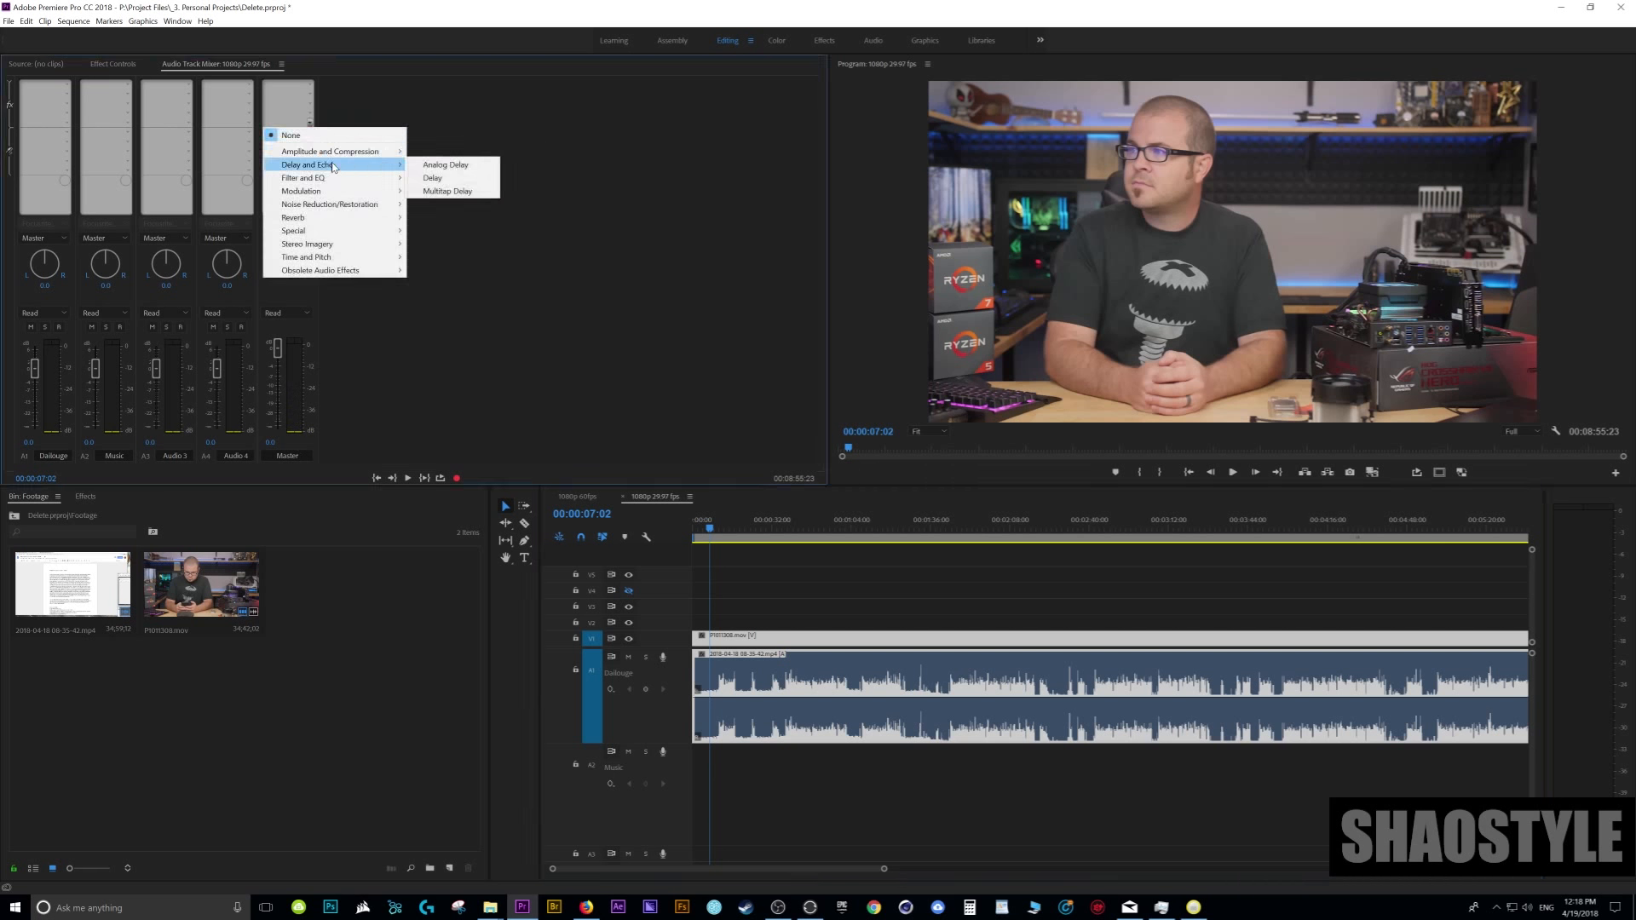
{"action": "mouse_move", "coordinate": [373, 159]}
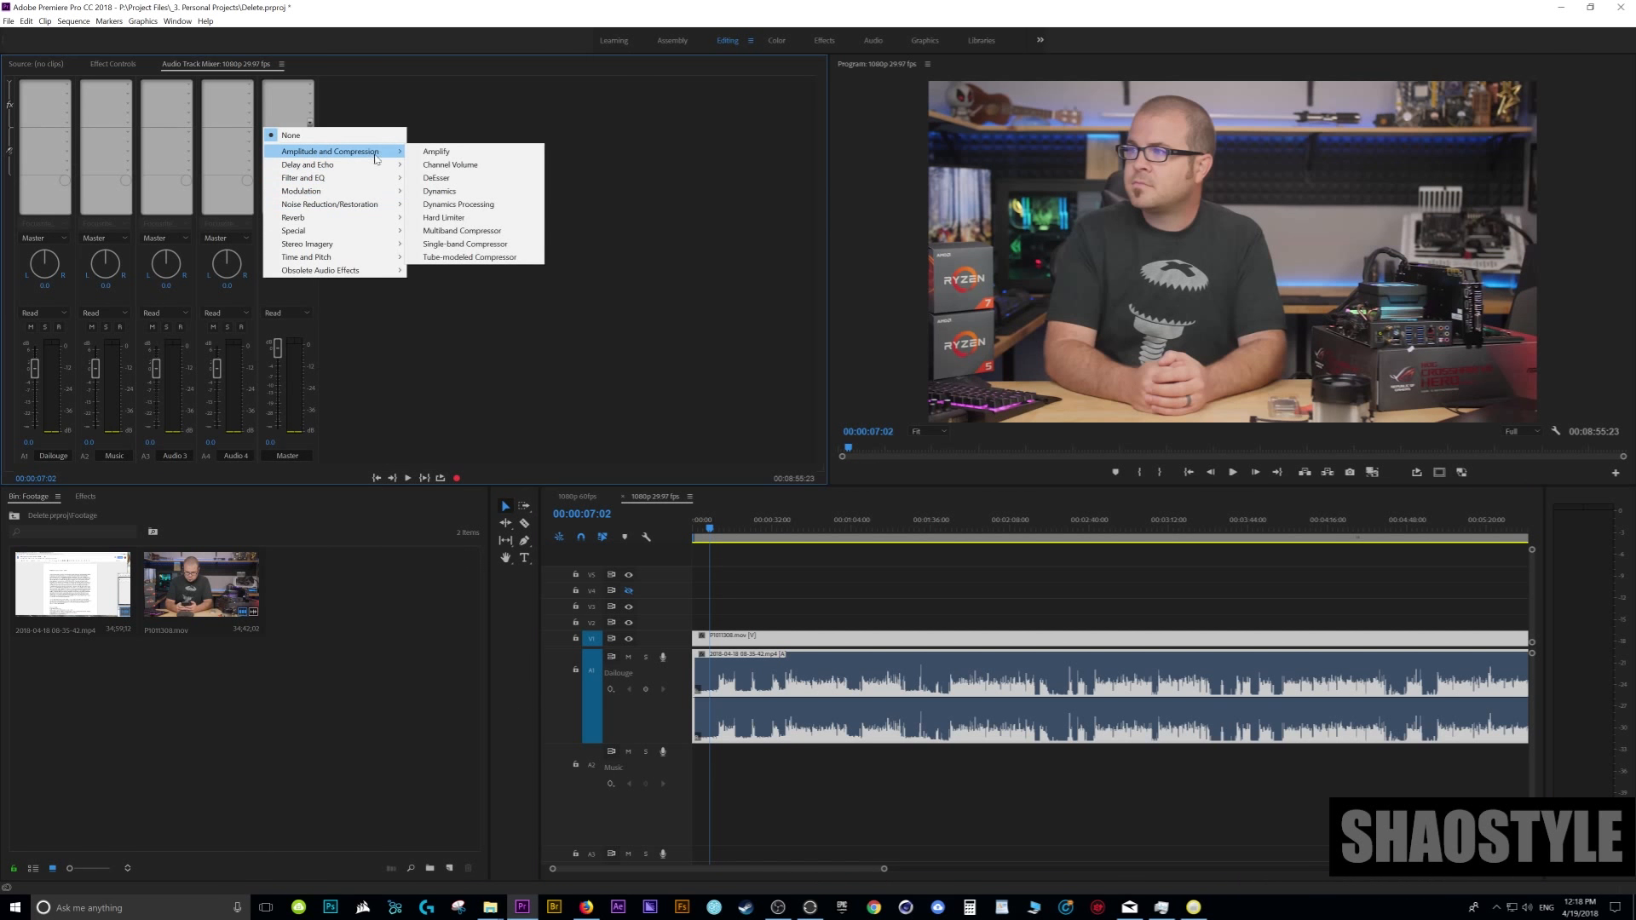
{"action": "left_click", "coordinate": [310, 127]}
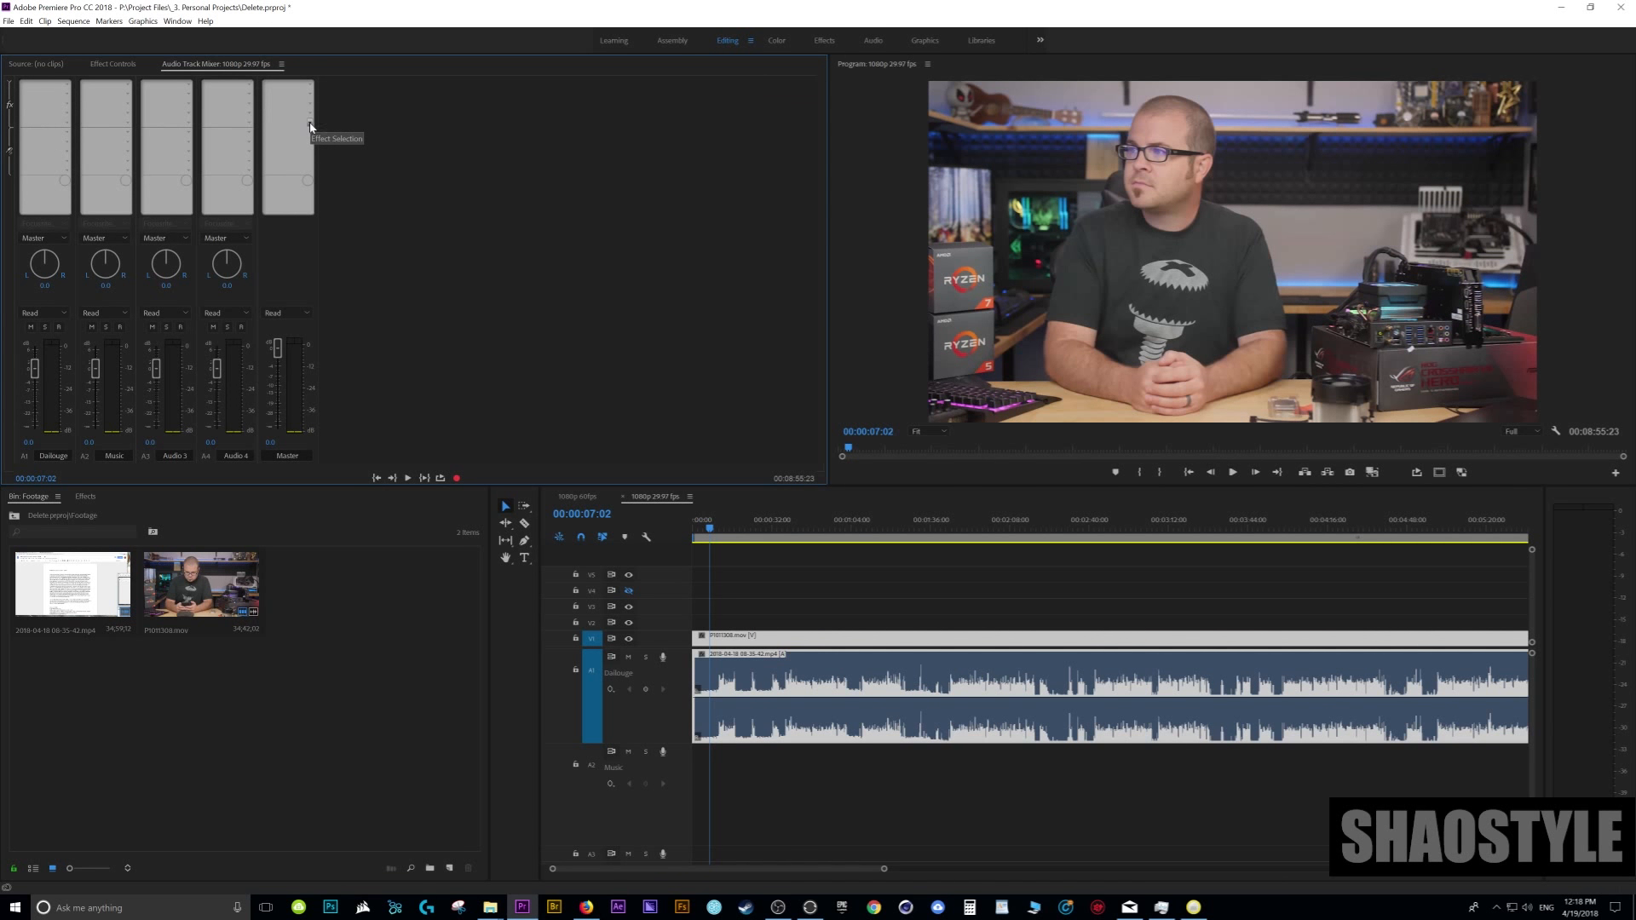
{"action": "left_click", "coordinate": [309, 128]}
{"action": "mouse_move", "coordinate": [345, 154]}
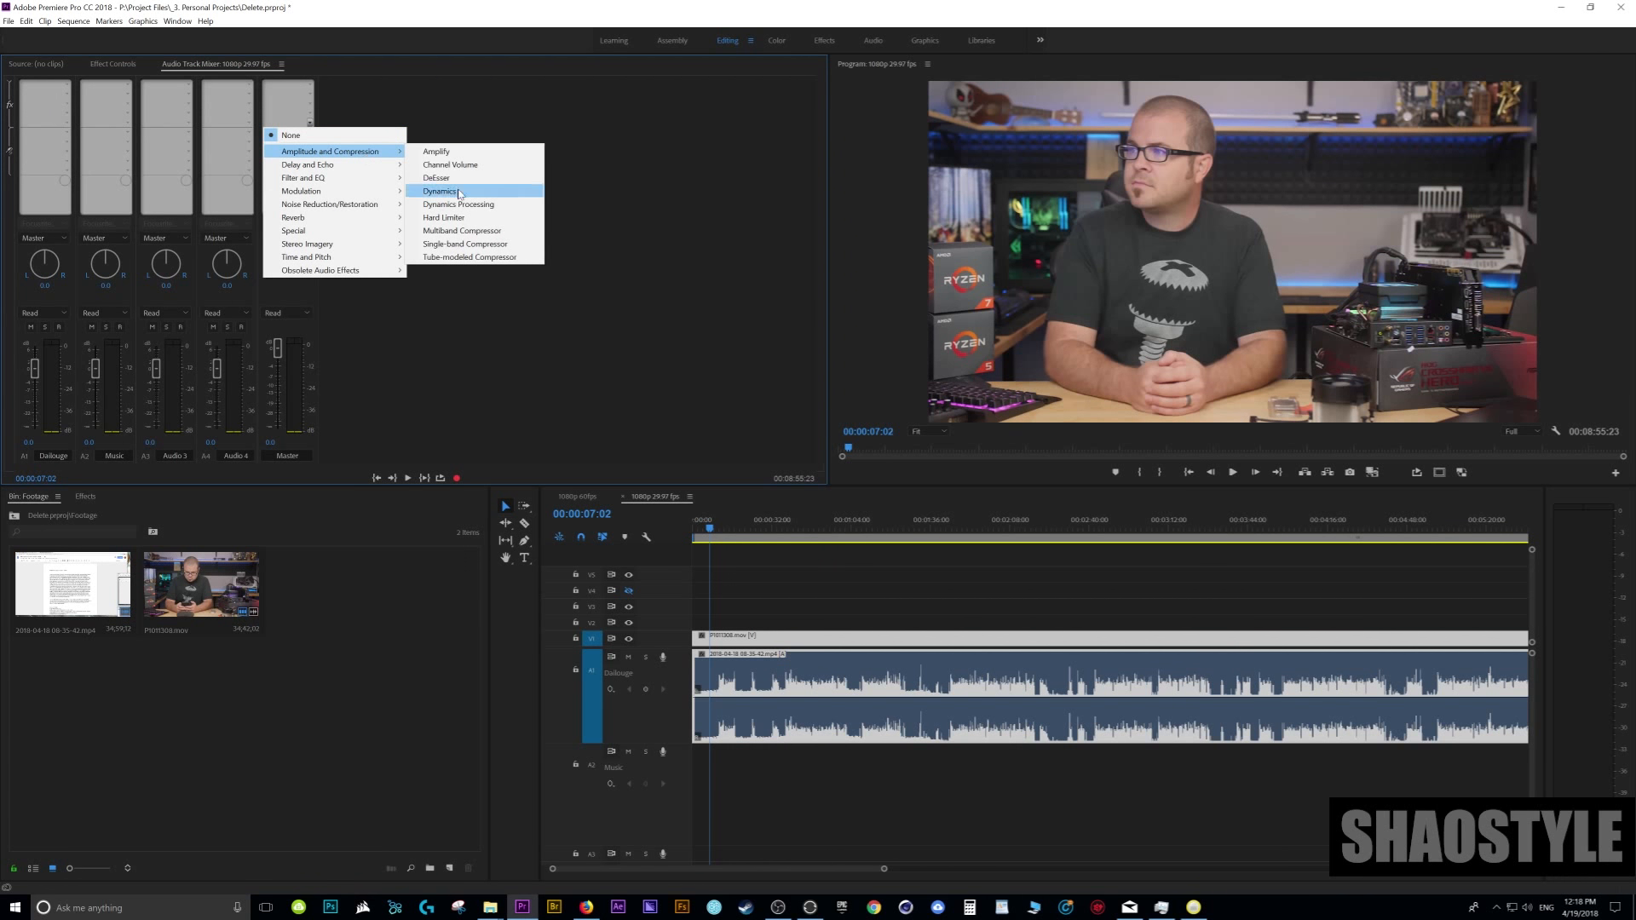
{"action": "left_click", "coordinate": [458, 220]}
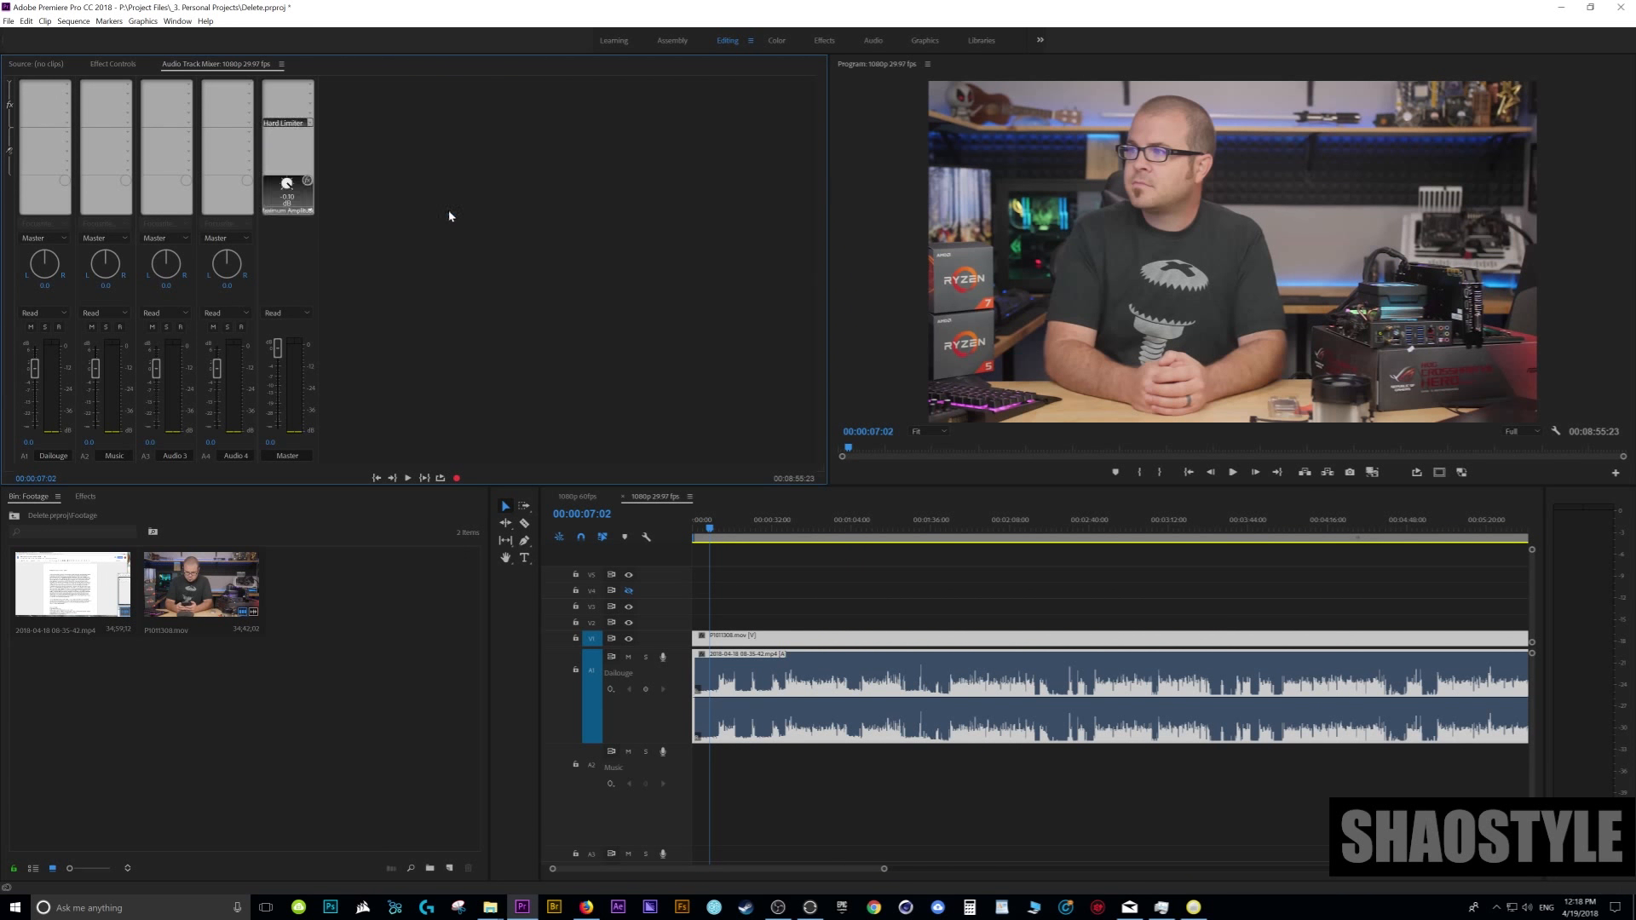
- Set the maximum amplitude of the Master track's Hard Limiter to -3 dB
{"action": "double_click", "coordinate": [291, 126]}
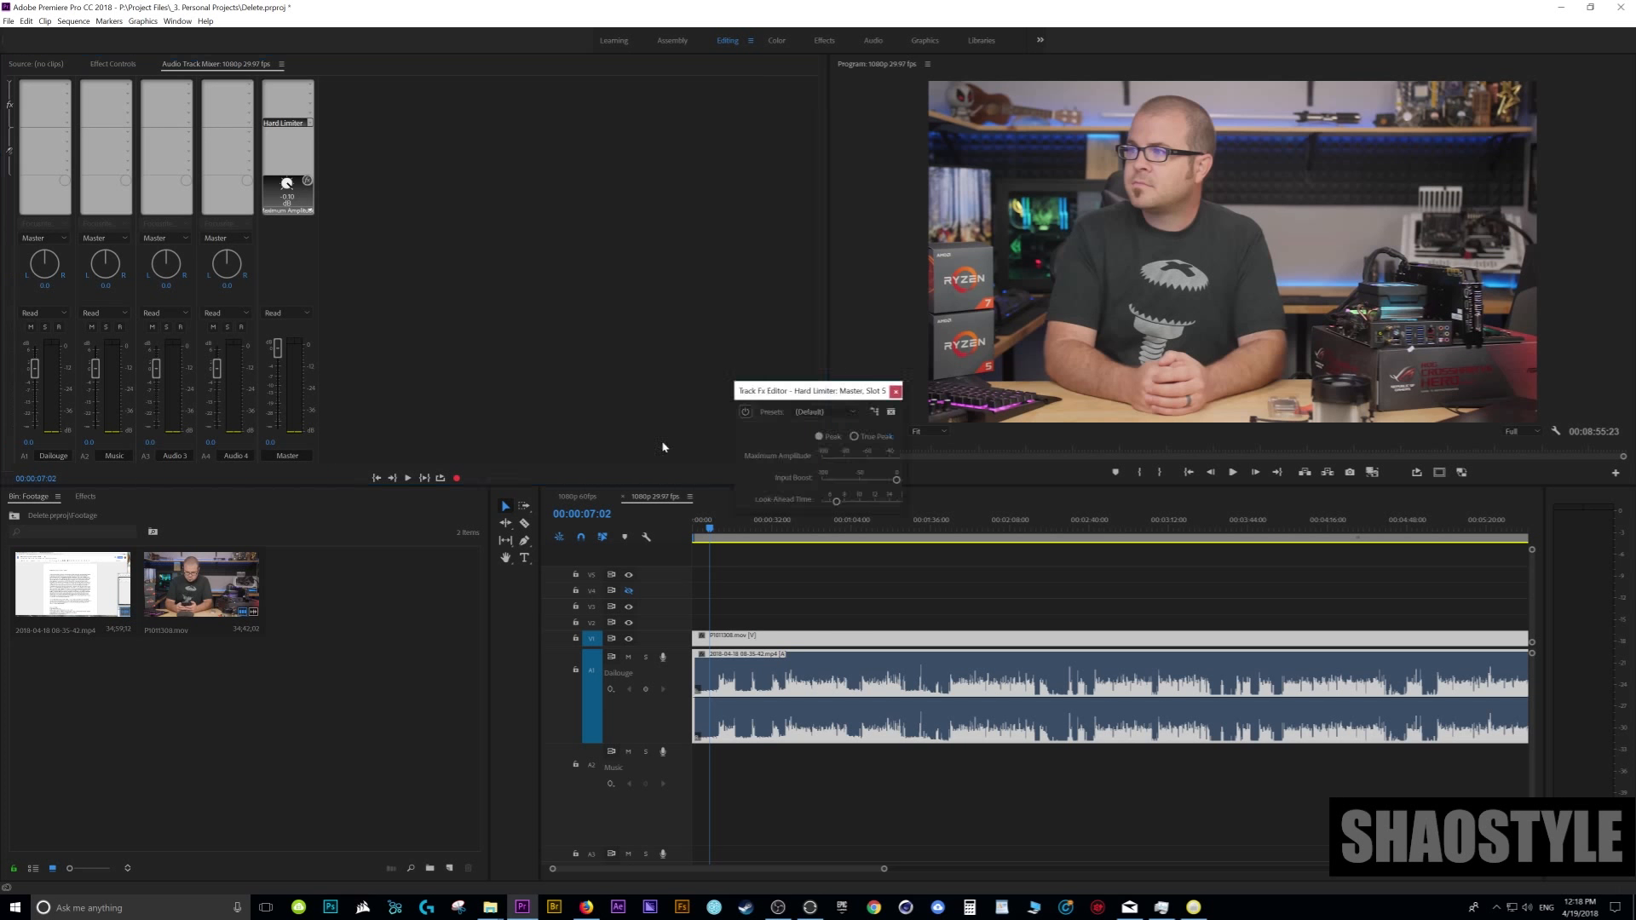
{"action": "left_click_drag", "start_coordinate": [668, 273], "coordinate": [786, 382]}
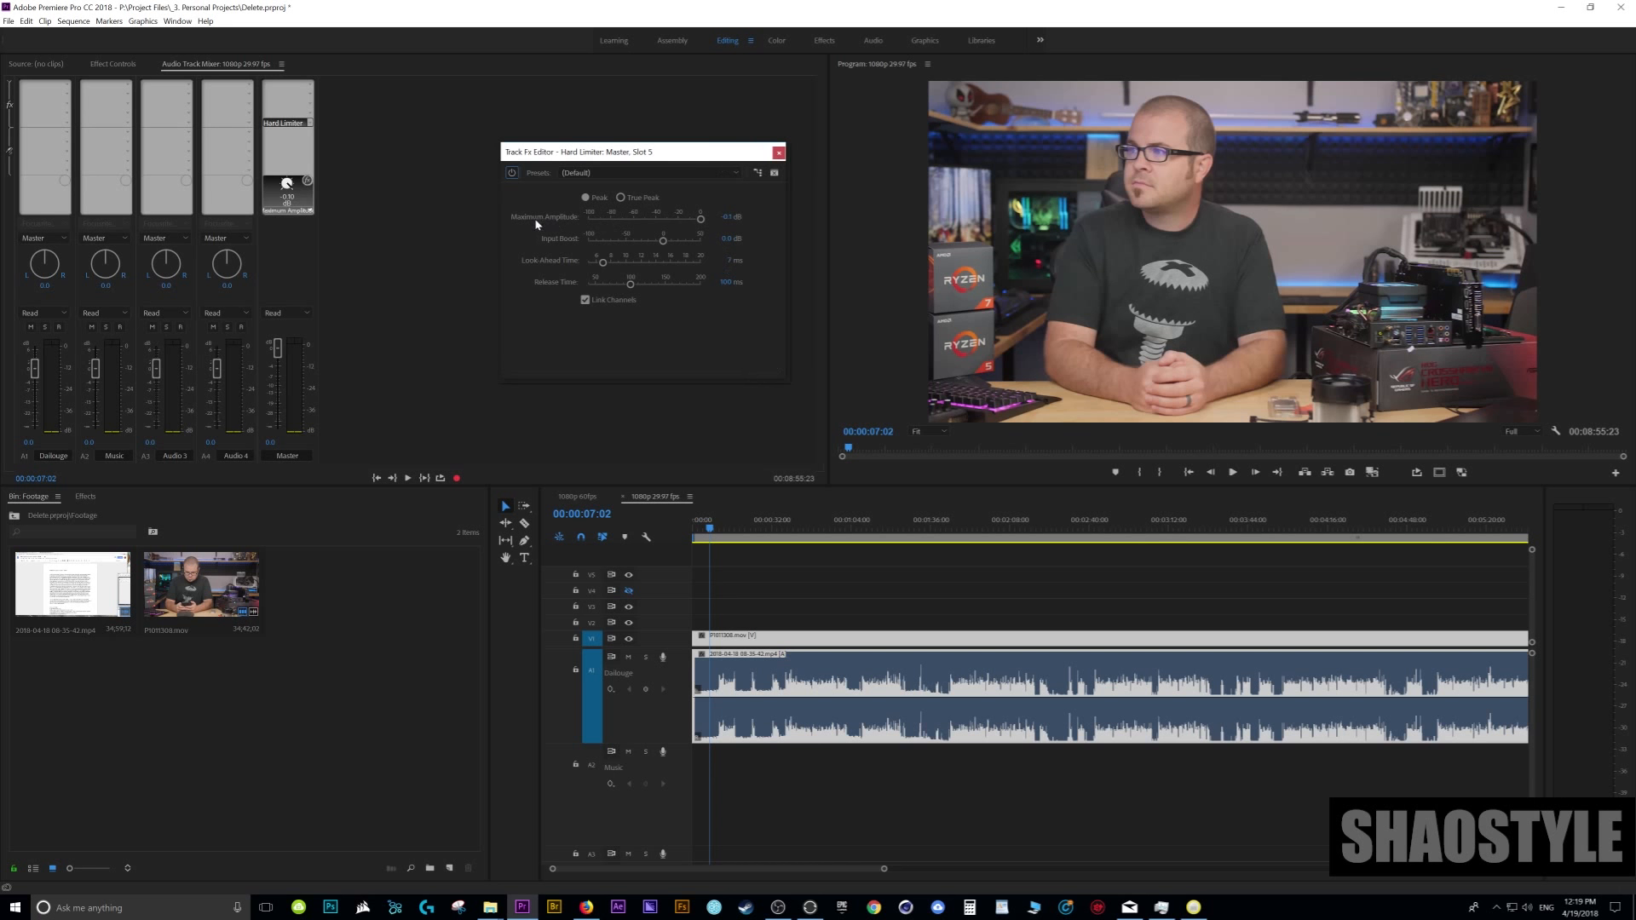
{"action": "left_click", "coordinate": [727, 217]}
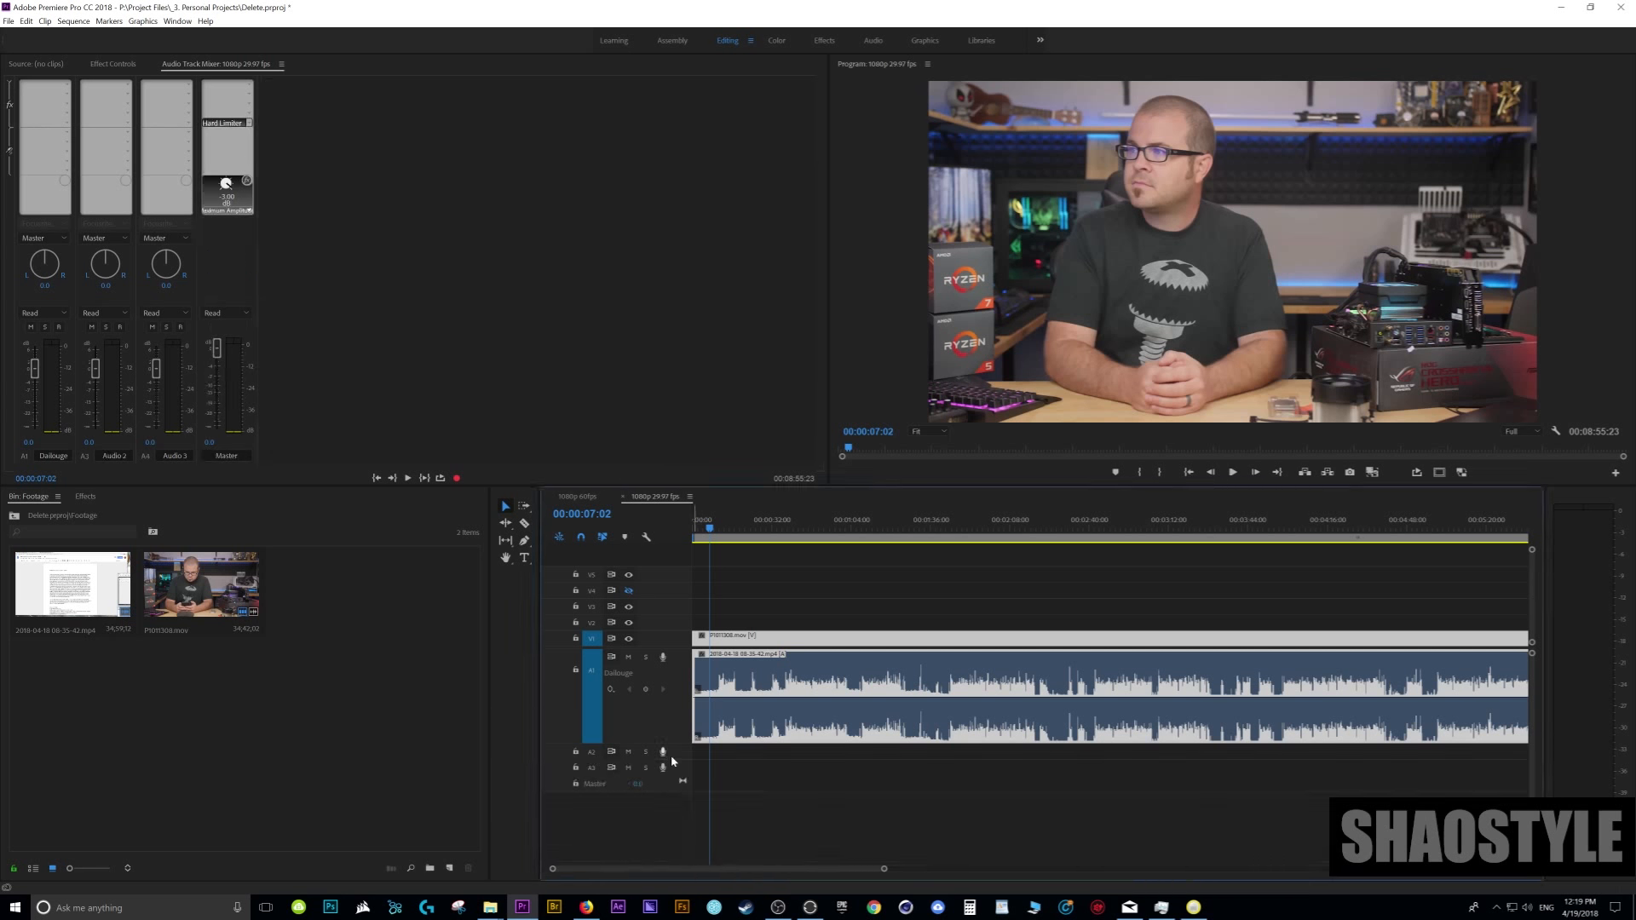
- Delete the empty audio tracks below the Dailouge track in the timeline
{"action": "right_click", "coordinate": [671, 755]}
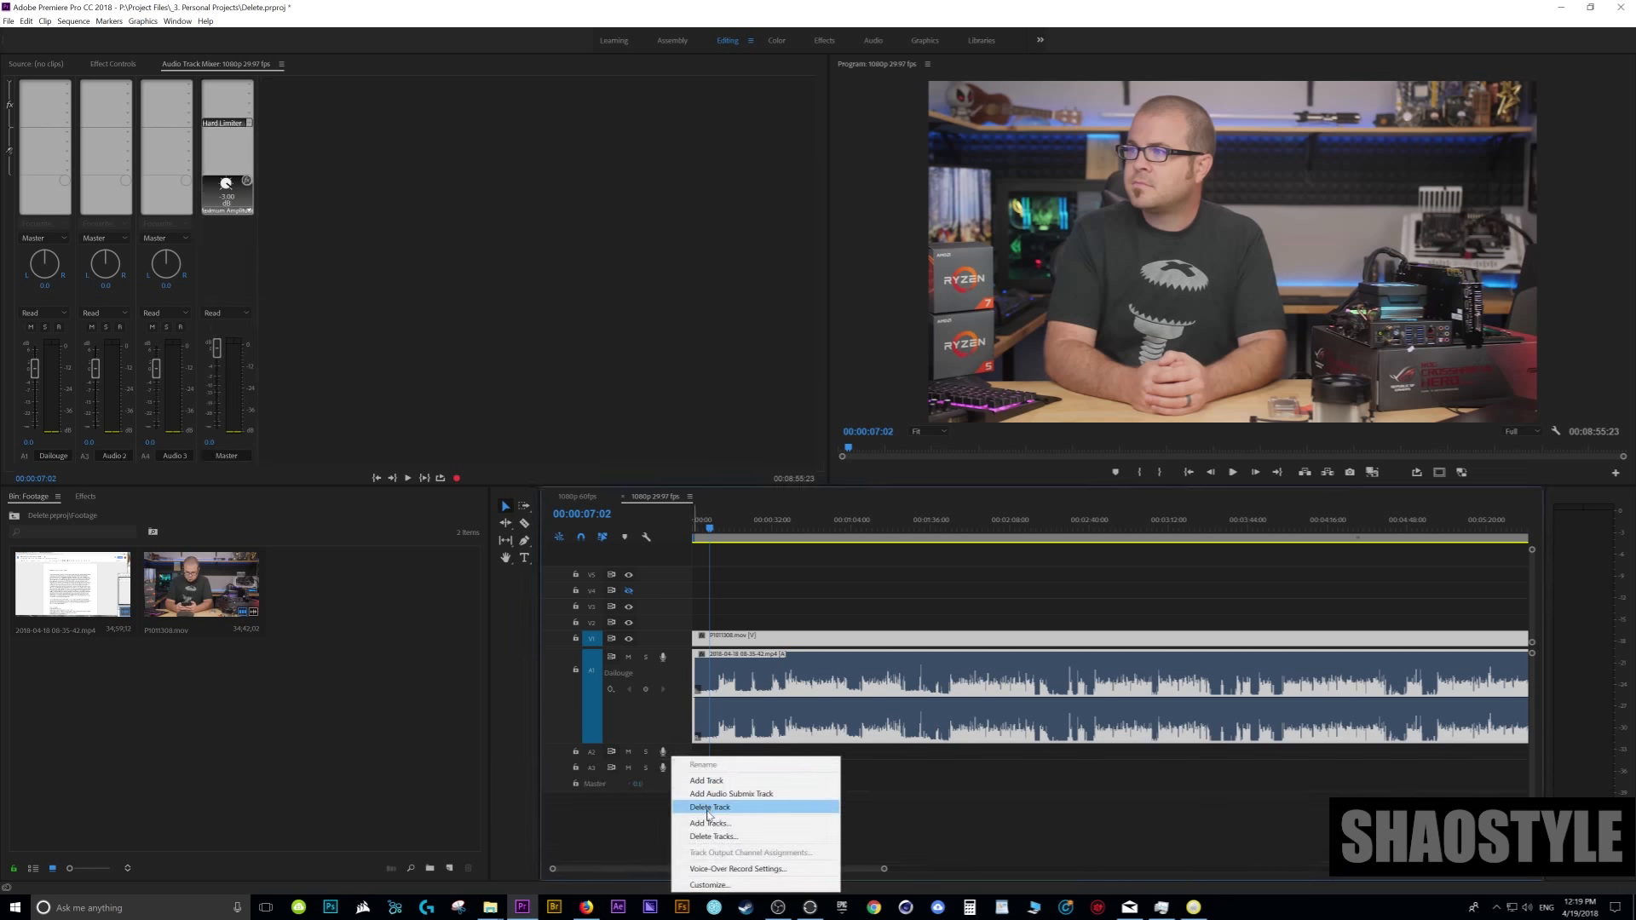
{"action": "left_click", "coordinate": [700, 807]}
{"action": "right_click", "coordinate": [679, 755]}
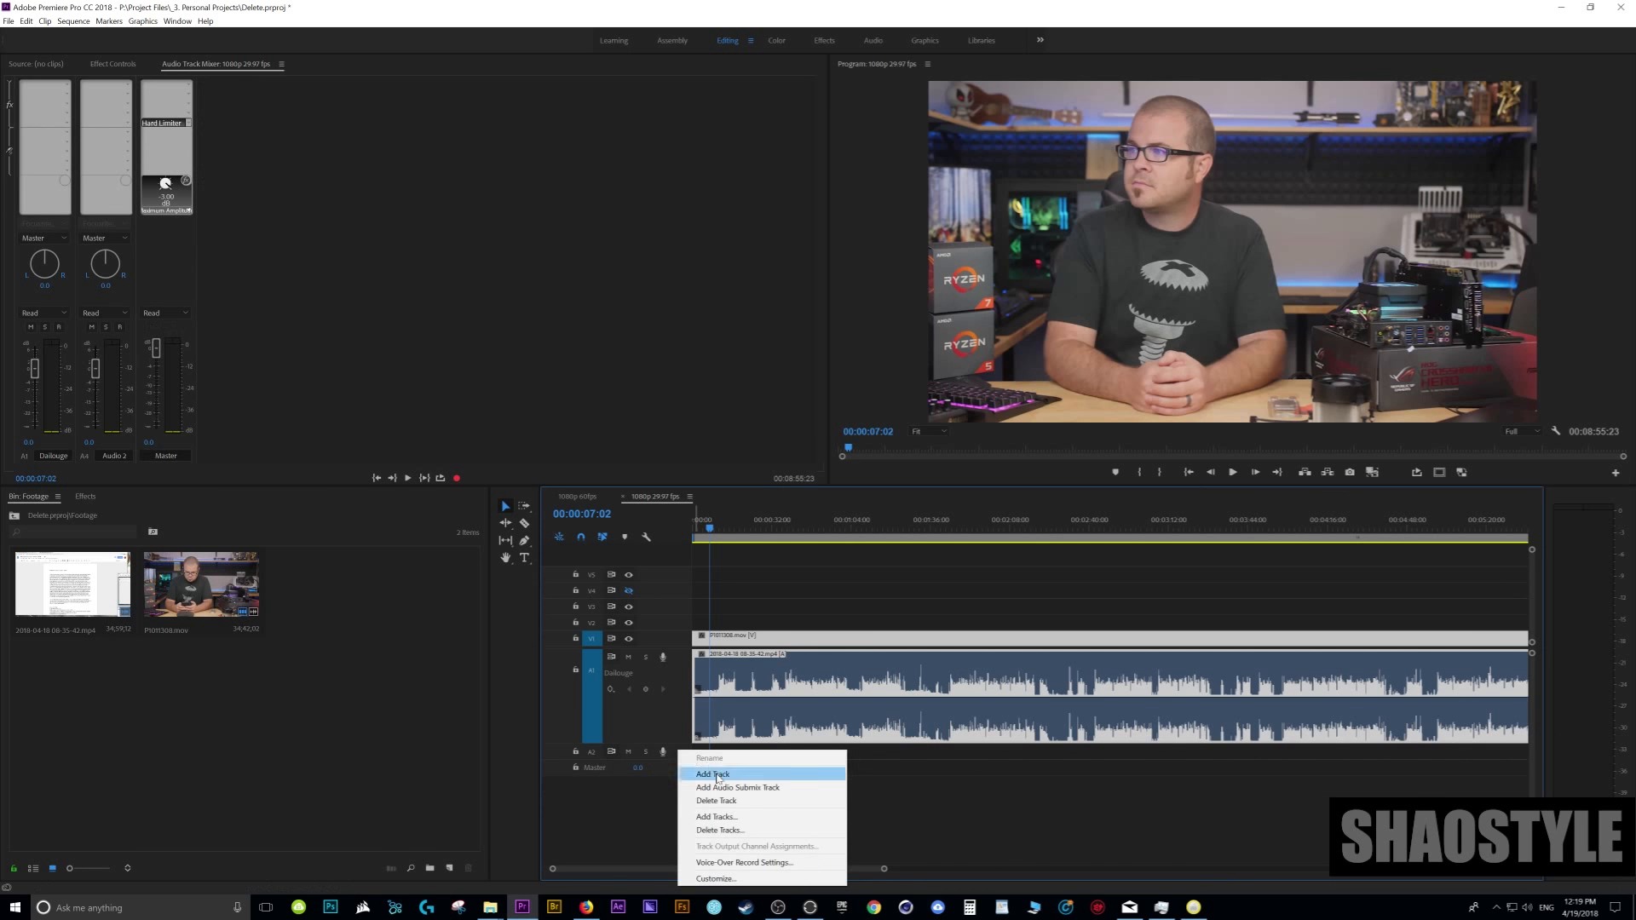
{"action": "left_click", "coordinate": [701, 806]}
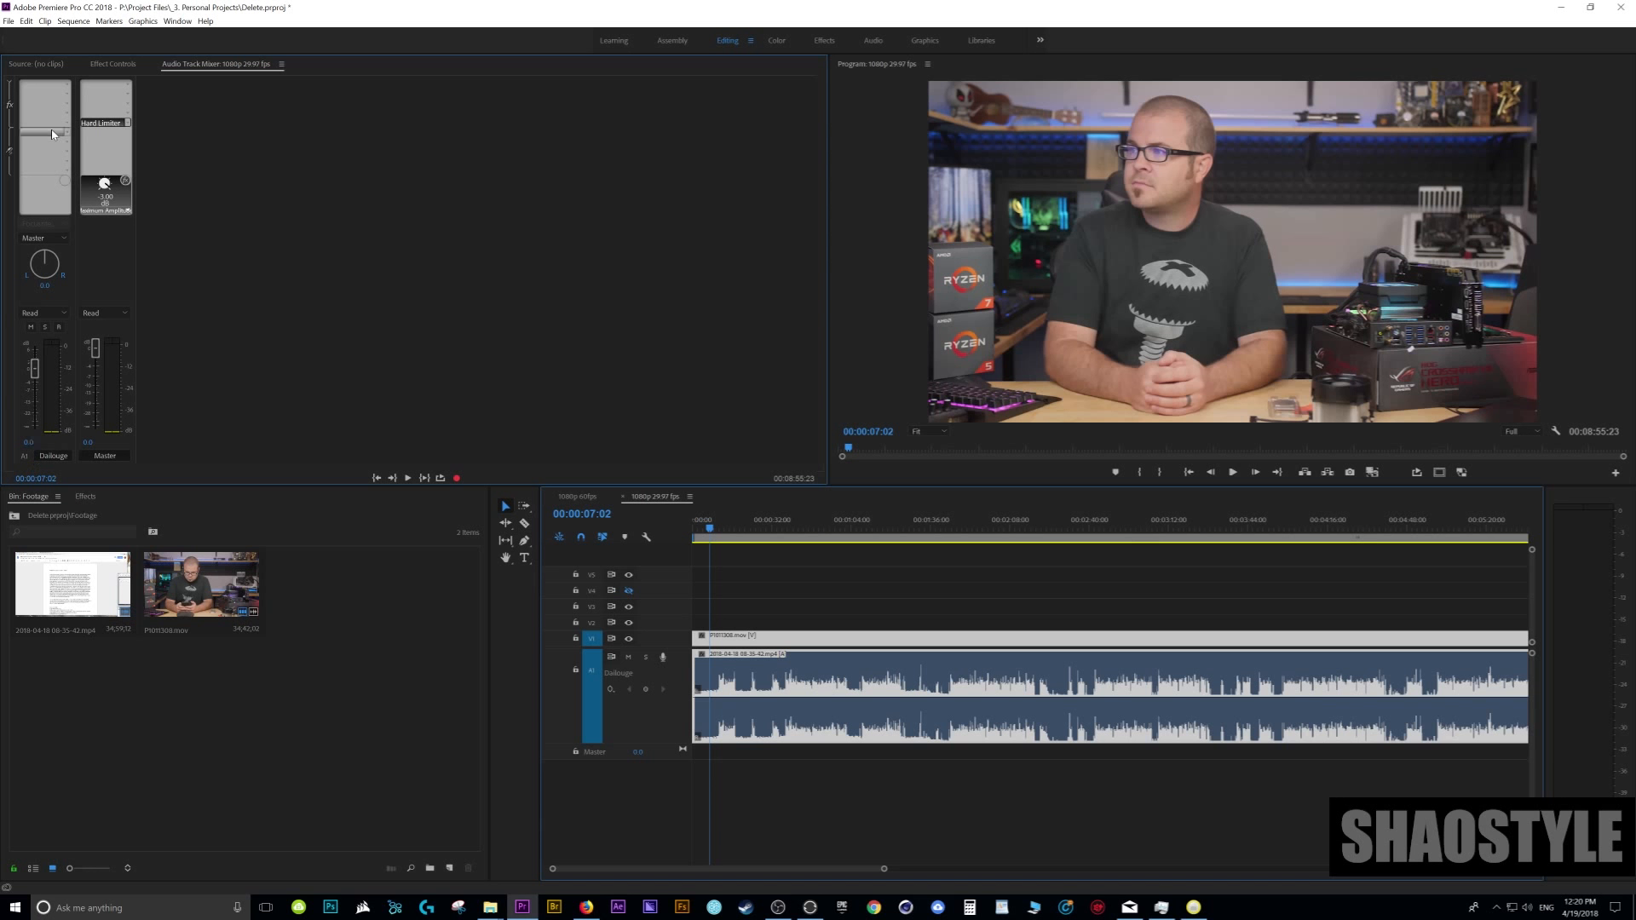
- Add a Parametric Equalizer to the first effect slot of the Dailouge track and open its editor clear of the timeline
{"action": "left_click", "coordinate": [67, 86]}
{"action": "mouse_move", "coordinate": [81, 119]}
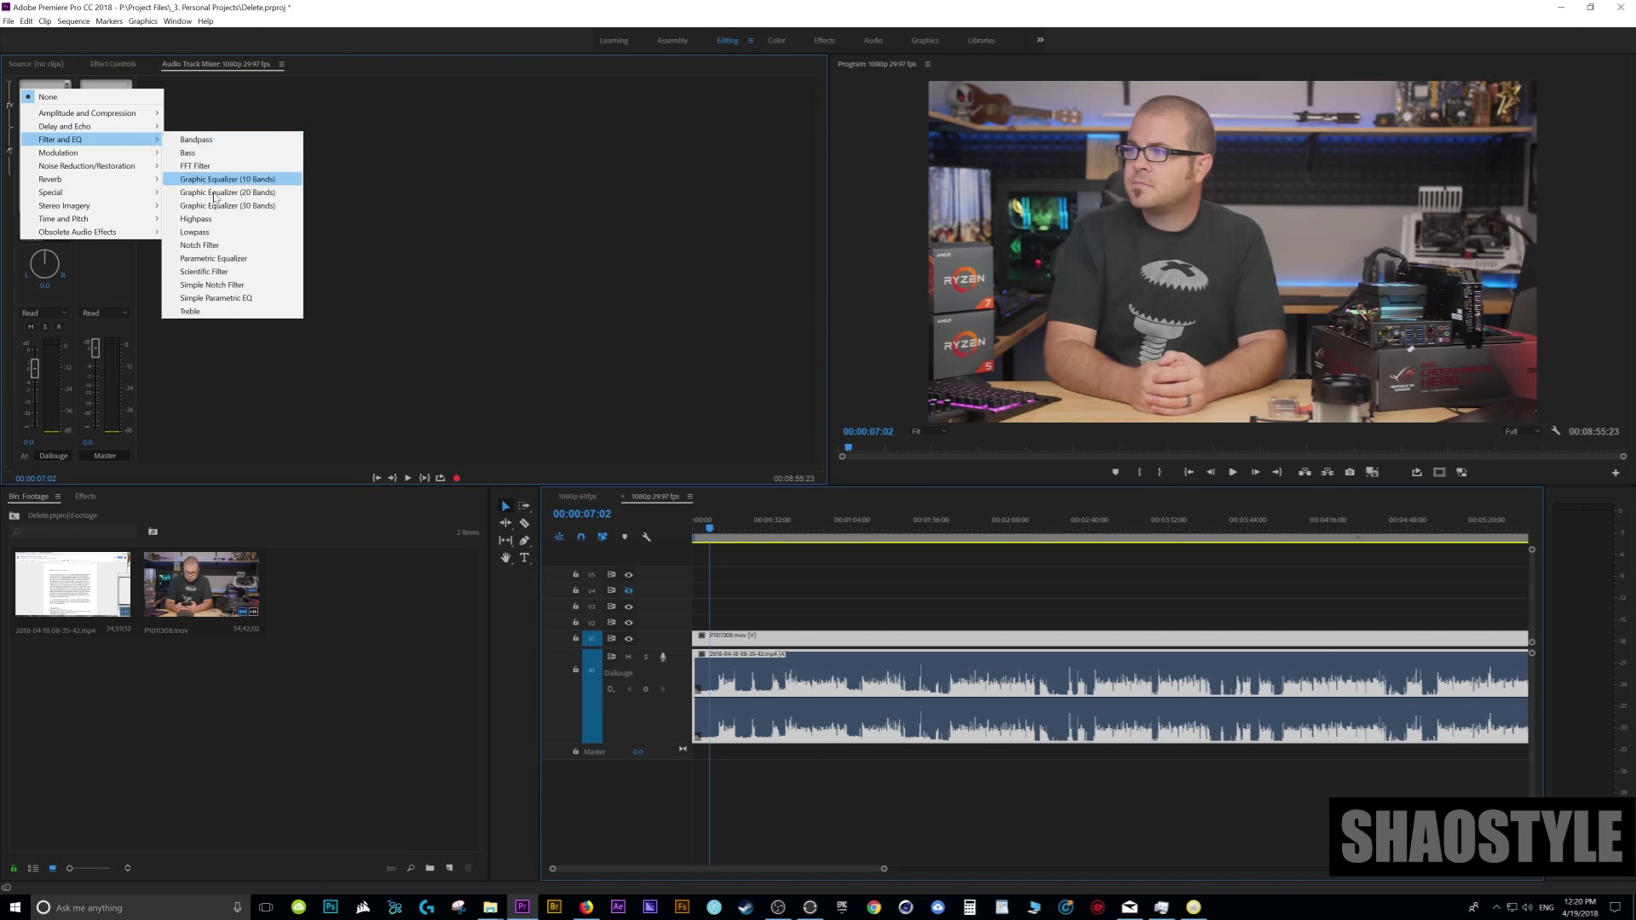
{"action": "left_click", "coordinate": [248, 261]}
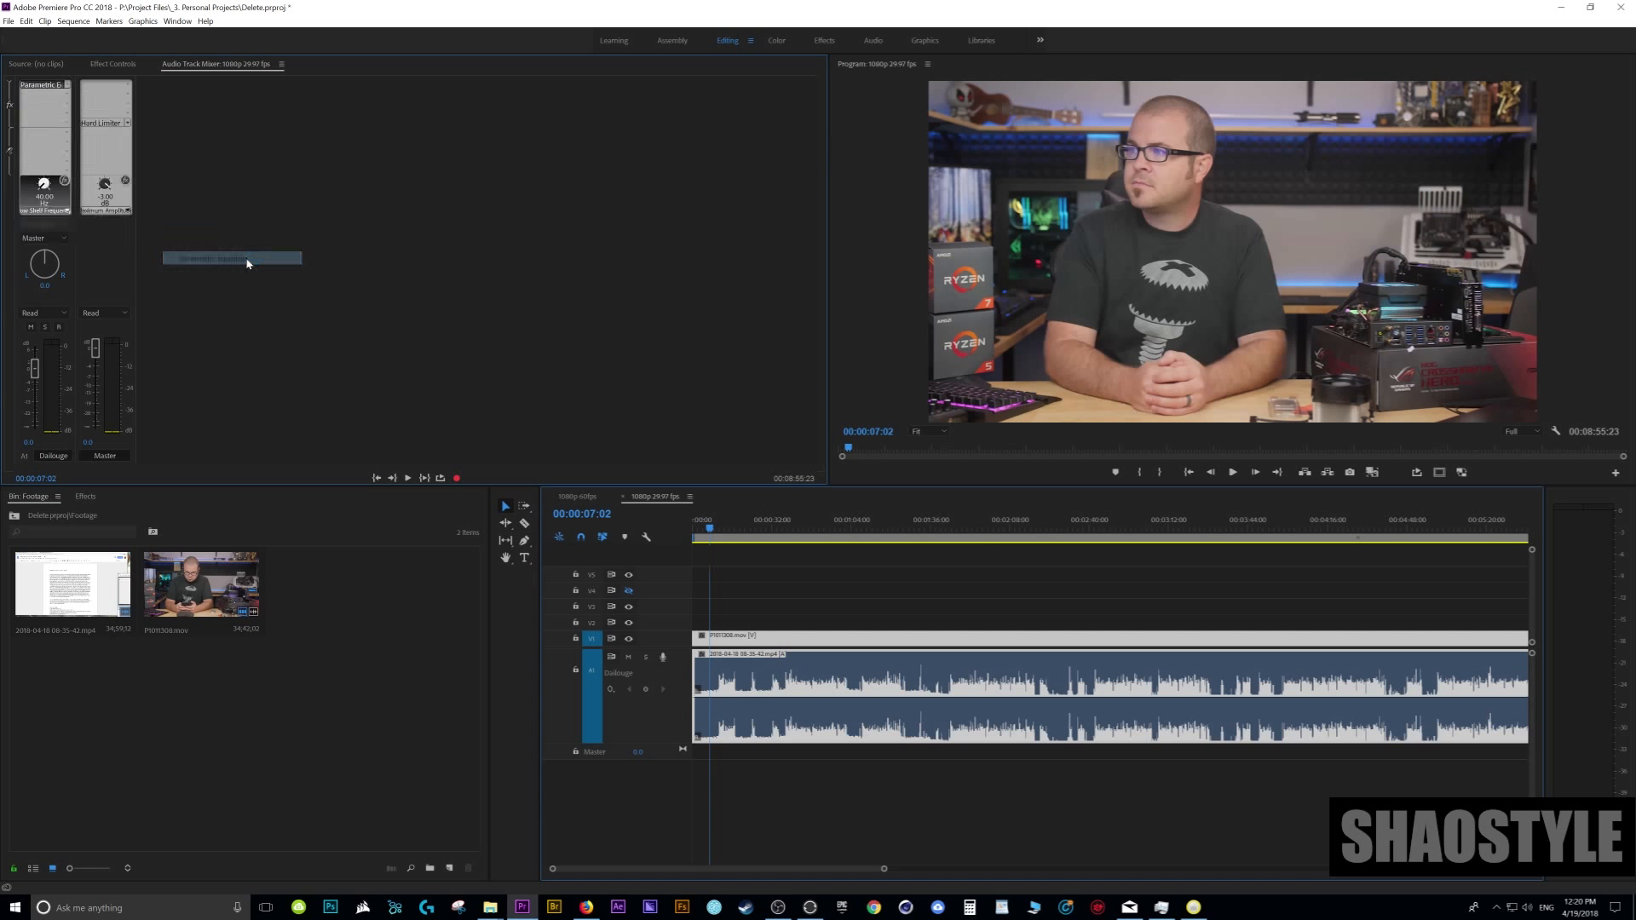
{"action": "double_click", "coordinate": [53, 84]}
{"action": "left_click_drag", "start_coordinate": [861, 344], "coordinate": [480, 172]}
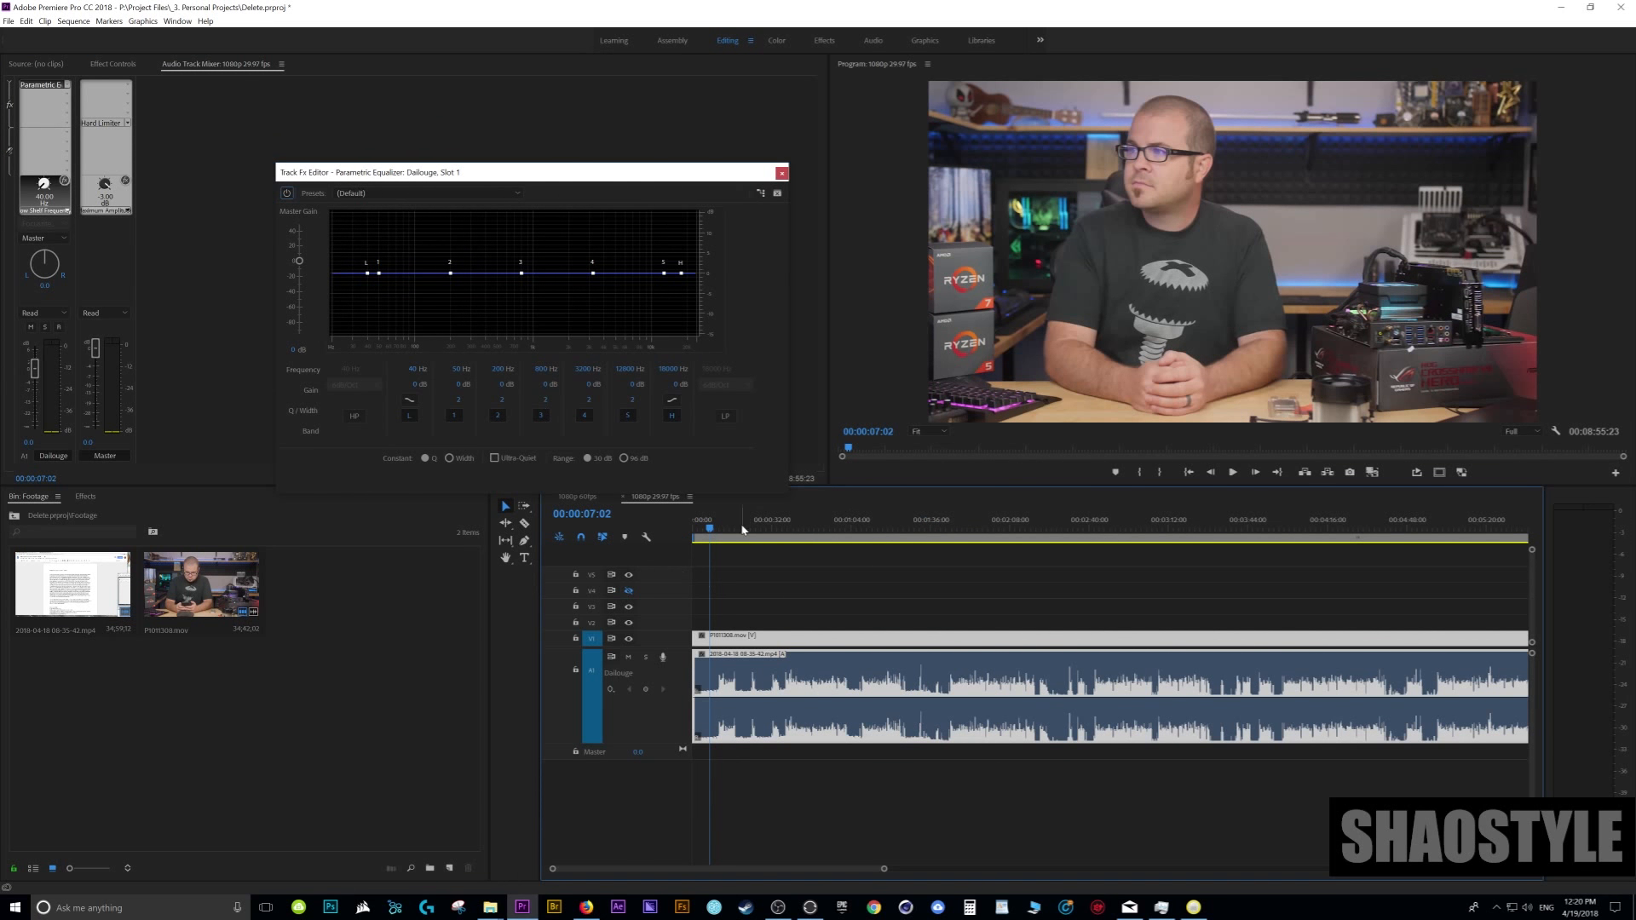
- Play the first spoken words and the silent stretch before them to examine both frequency spectra in the Parametric Equalizer
{"action": "key", "text": "space"}
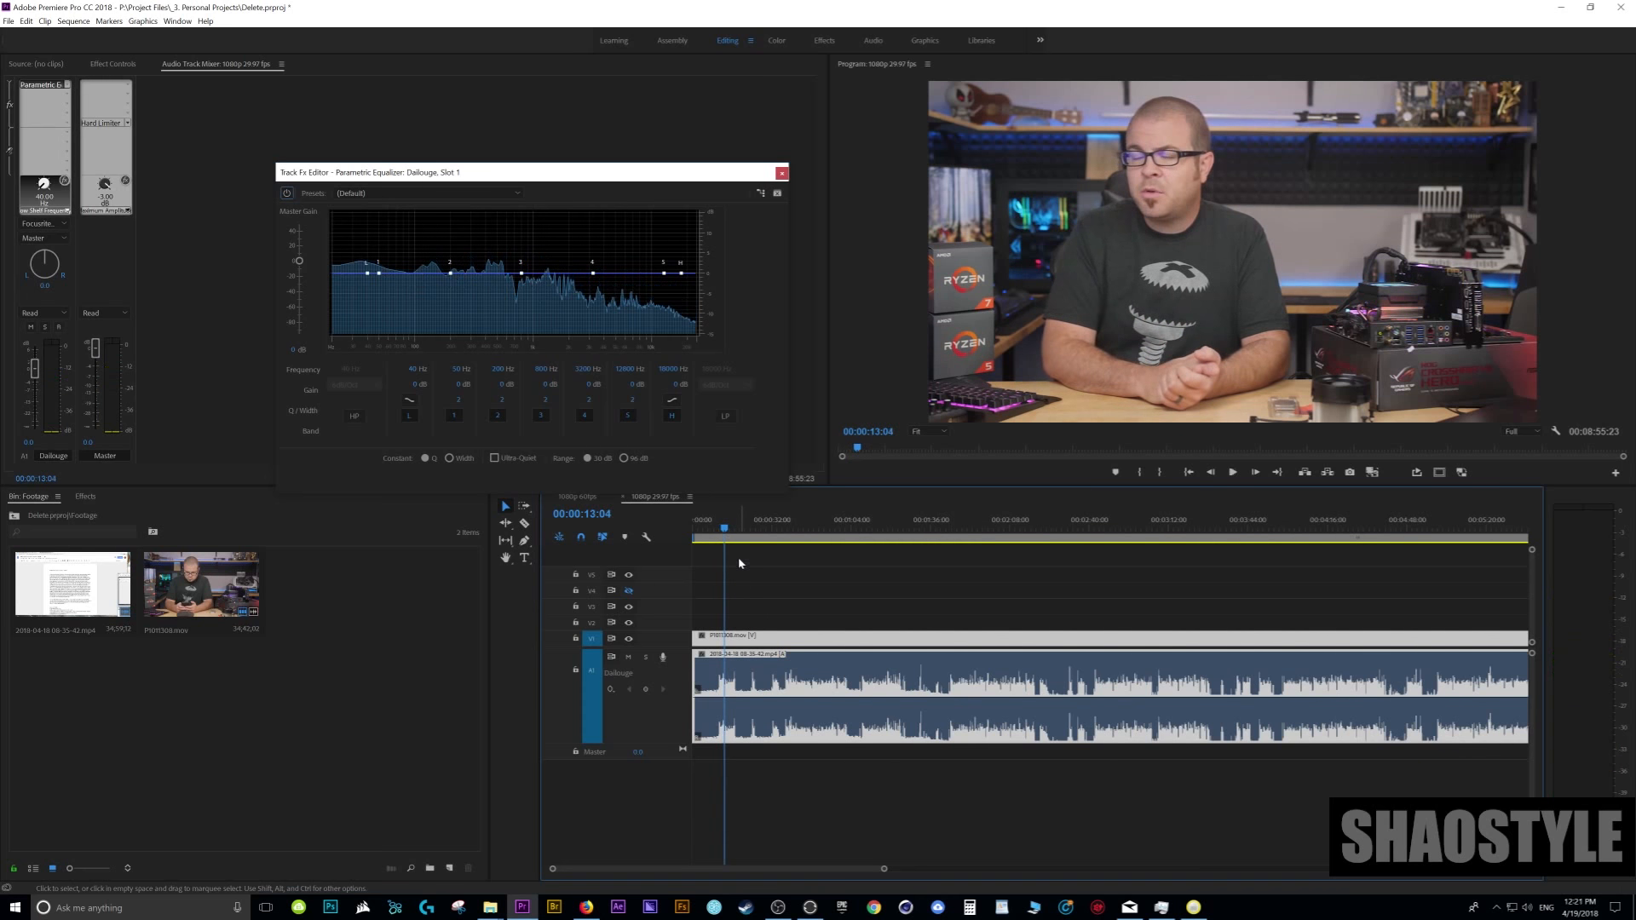
{"action": "left_click", "coordinate": [714, 530]}
{"action": "left_click", "coordinate": [712, 532]}
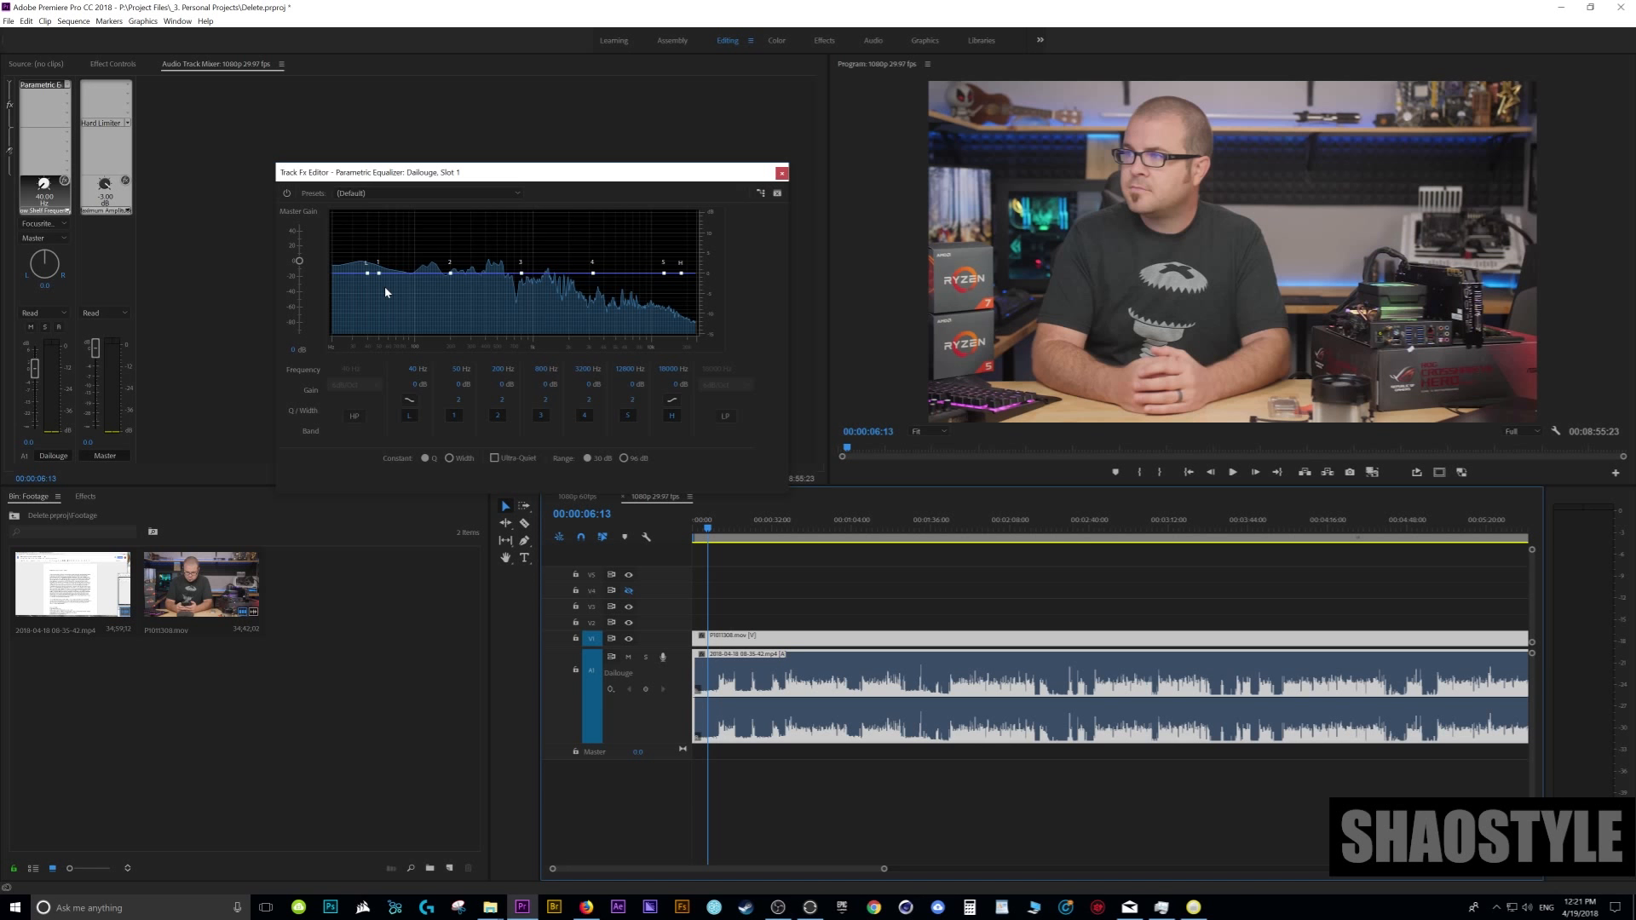
{"action": "key", "text": "space"}
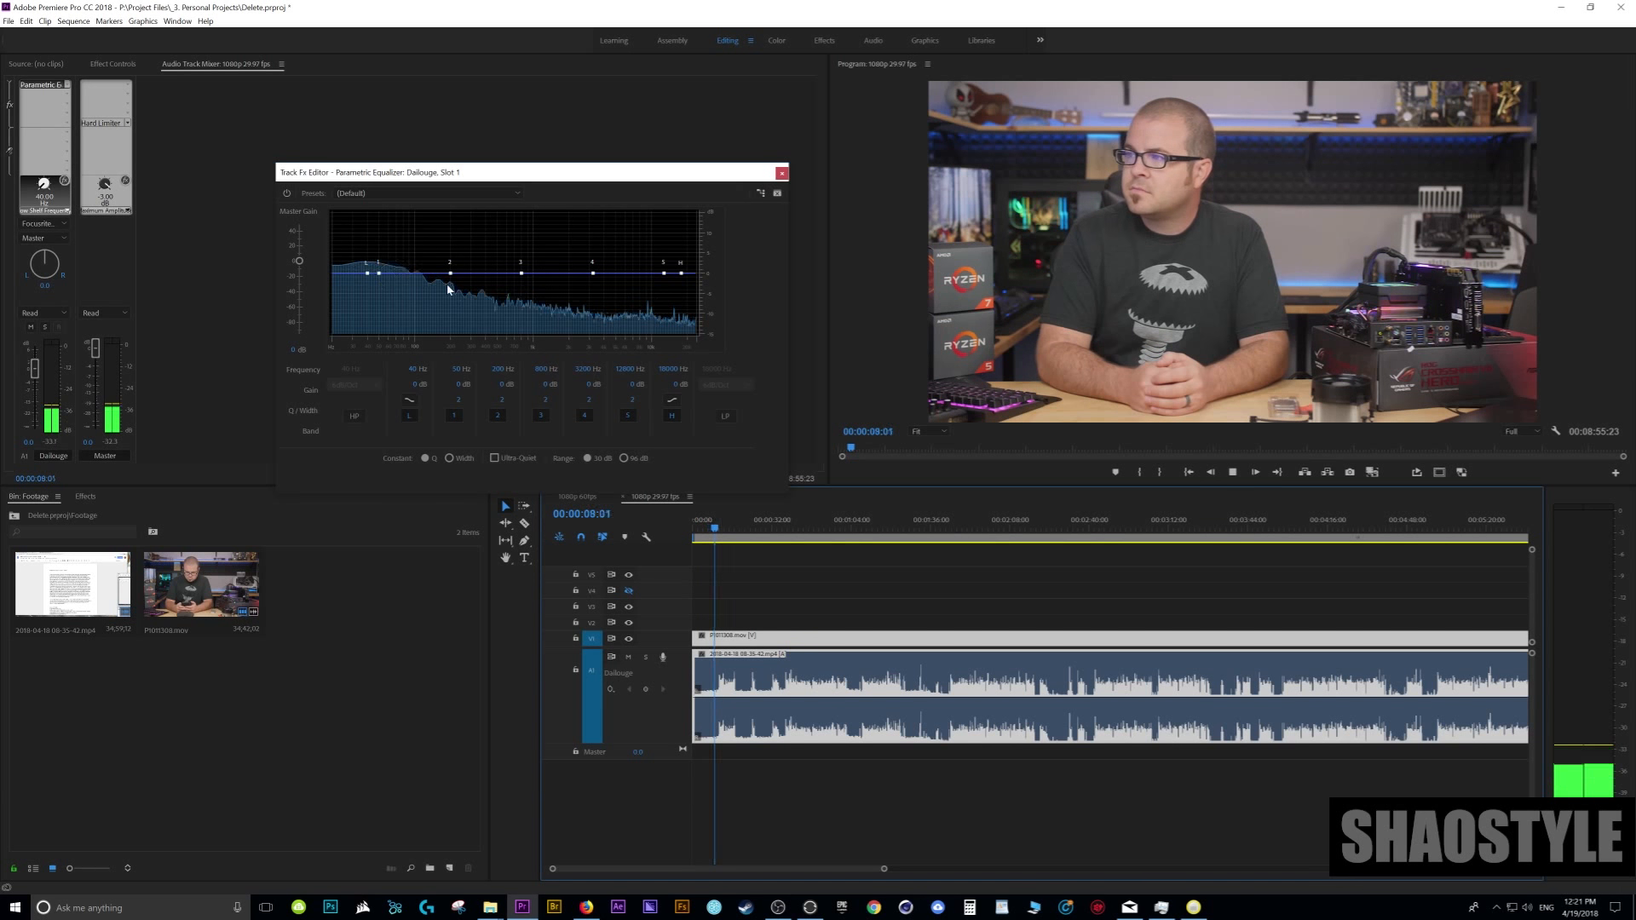
{"action": "key", "text": "space"}
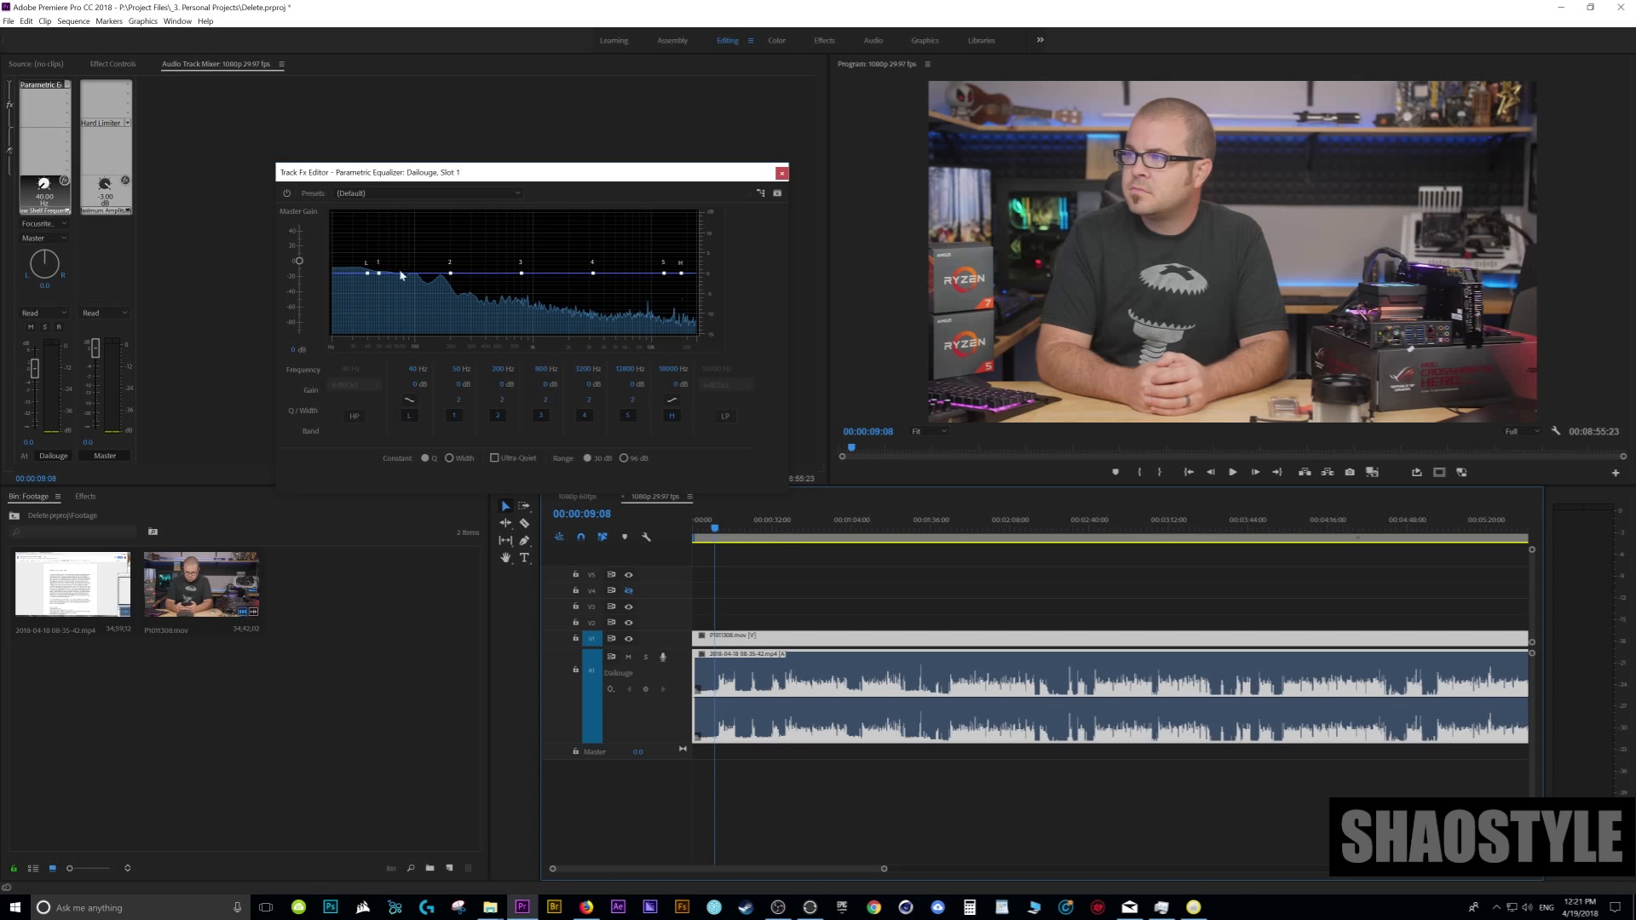
- Enable the equalizer's high-pass filter with a 48dB/Oct slope and raise its cutoff to about 82 Hz while playing dialogue near 38 seconds
{"action": "left_click", "coordinate": [789, 529]}
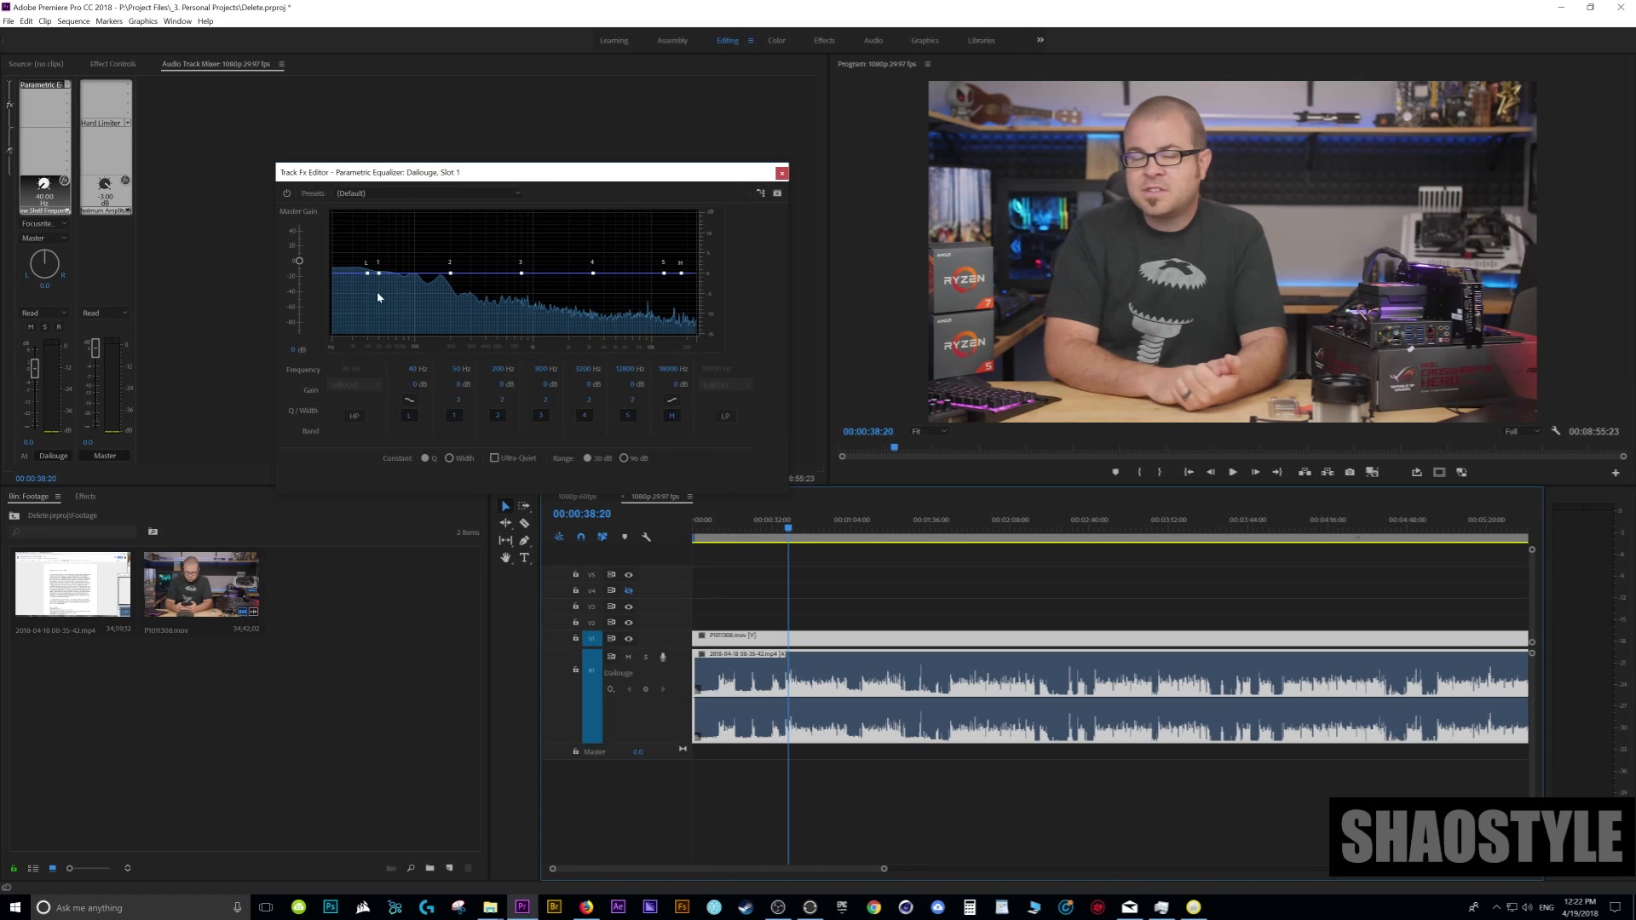
{"action": "left_click", "coordinate": [353, 417]}
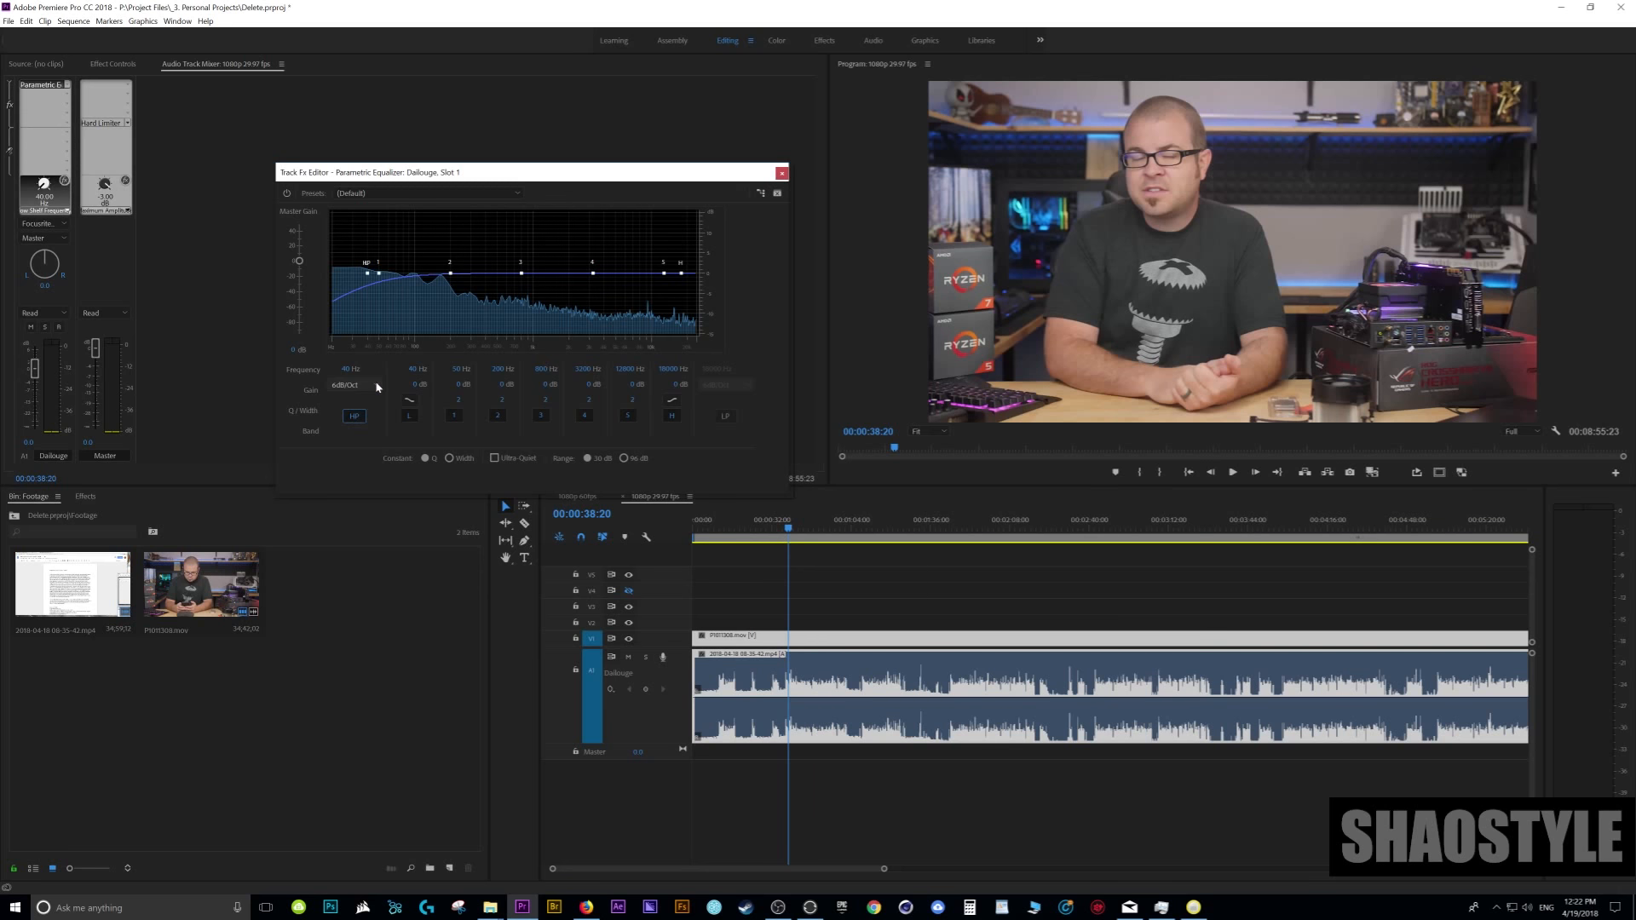
{"action": "left_click", "coordinate": [378, 387]}
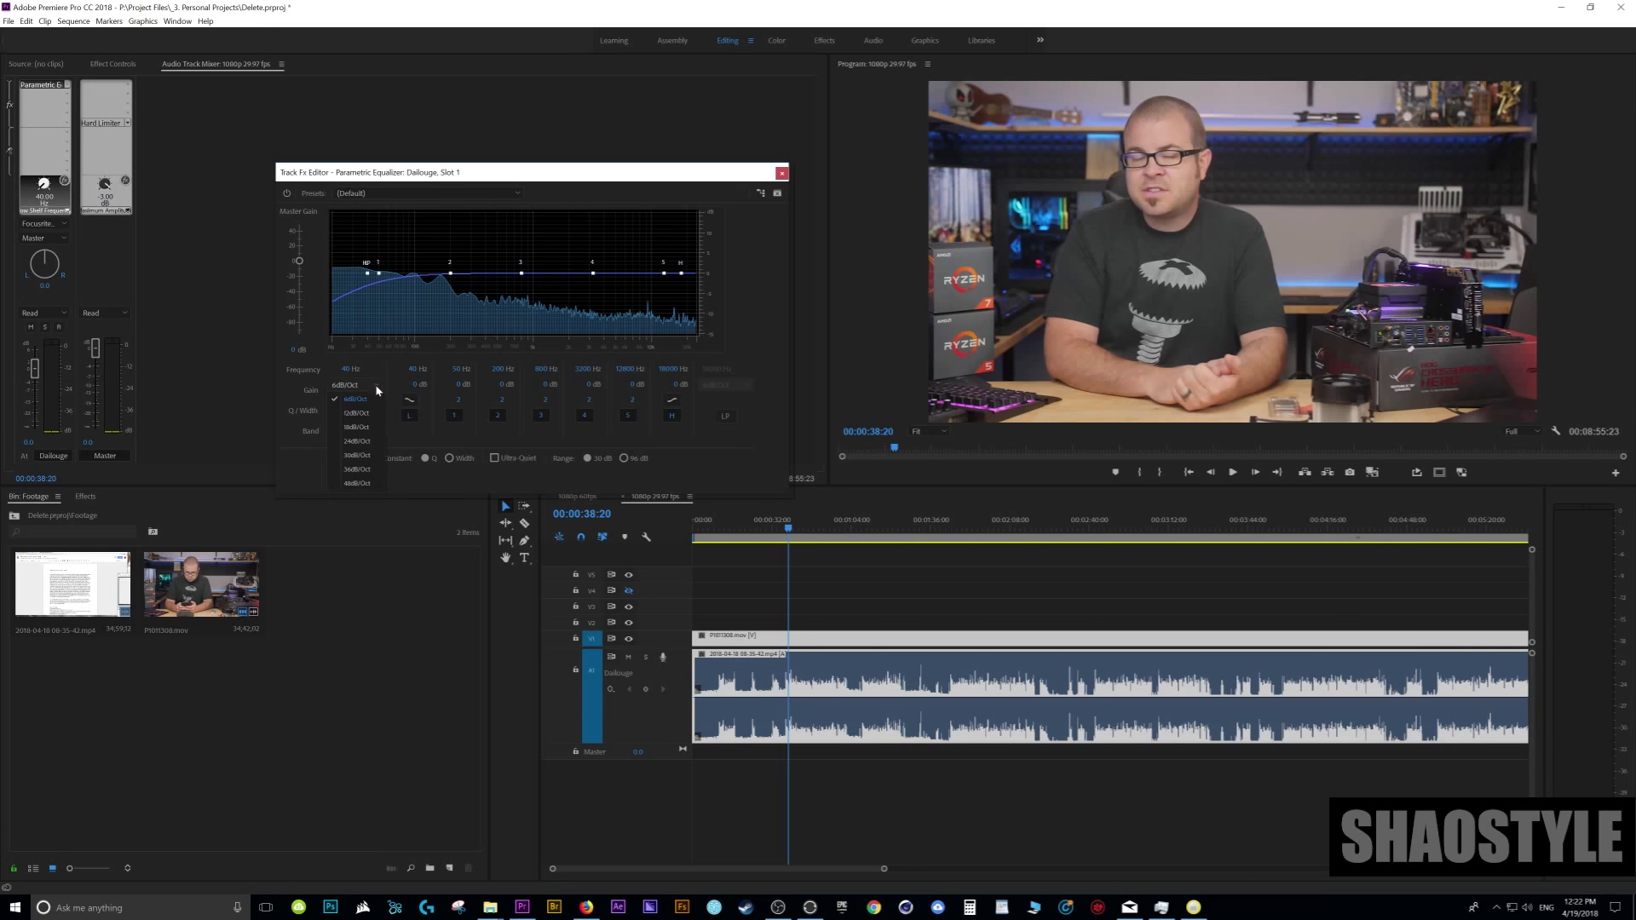
{"action": "left_click", "coordinate": [356, 483]}
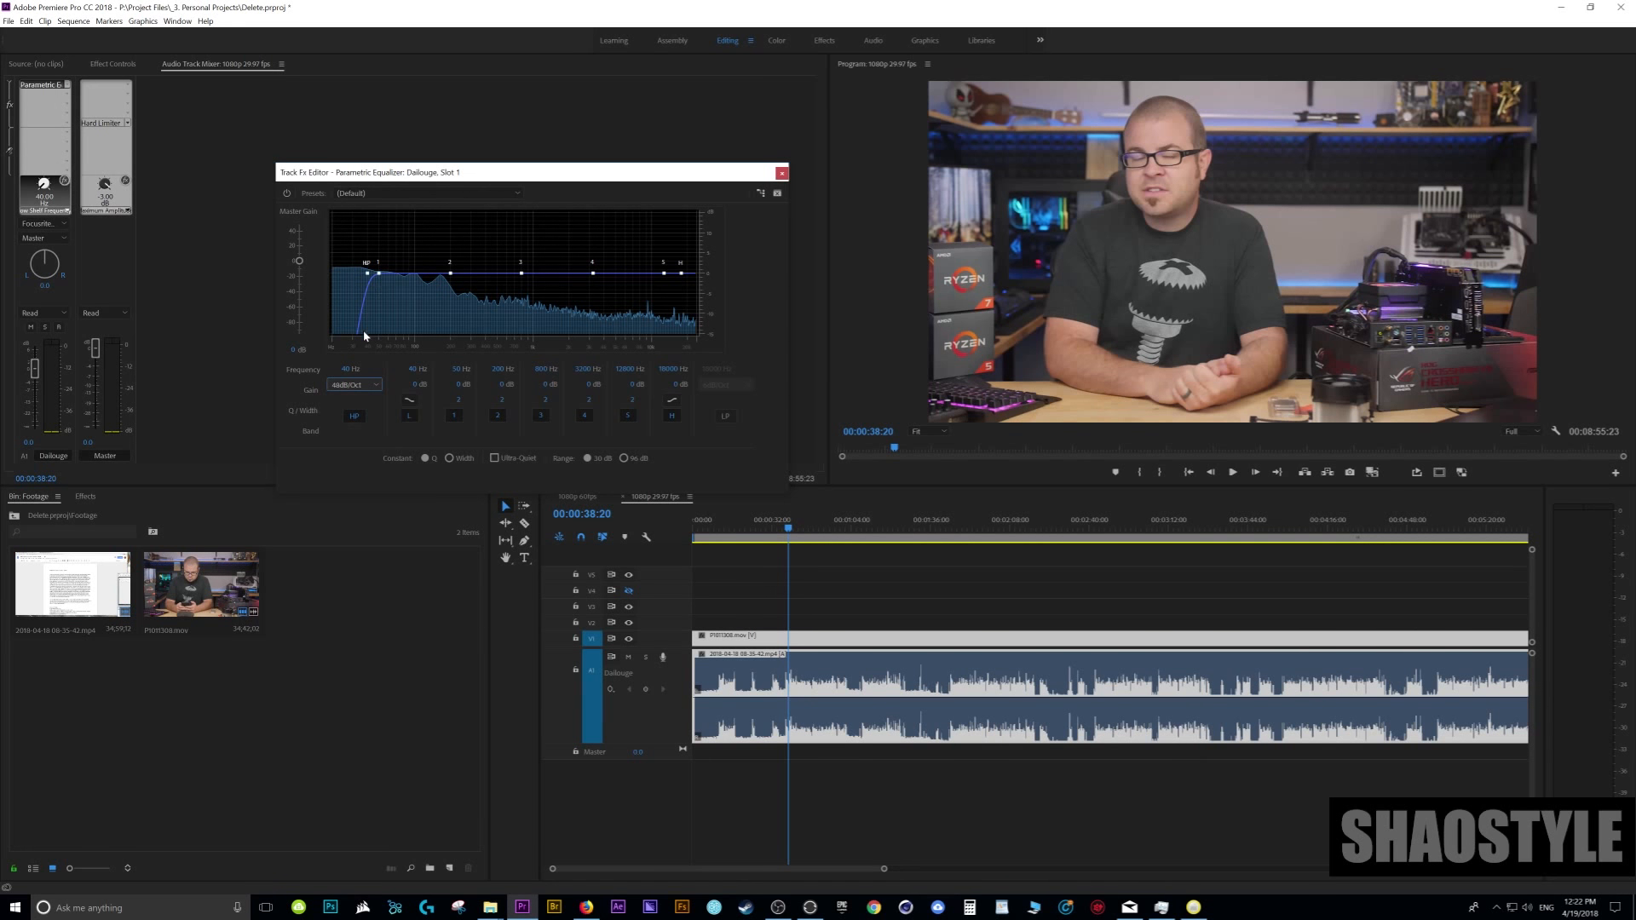
{"action": "key", "text": "space"}
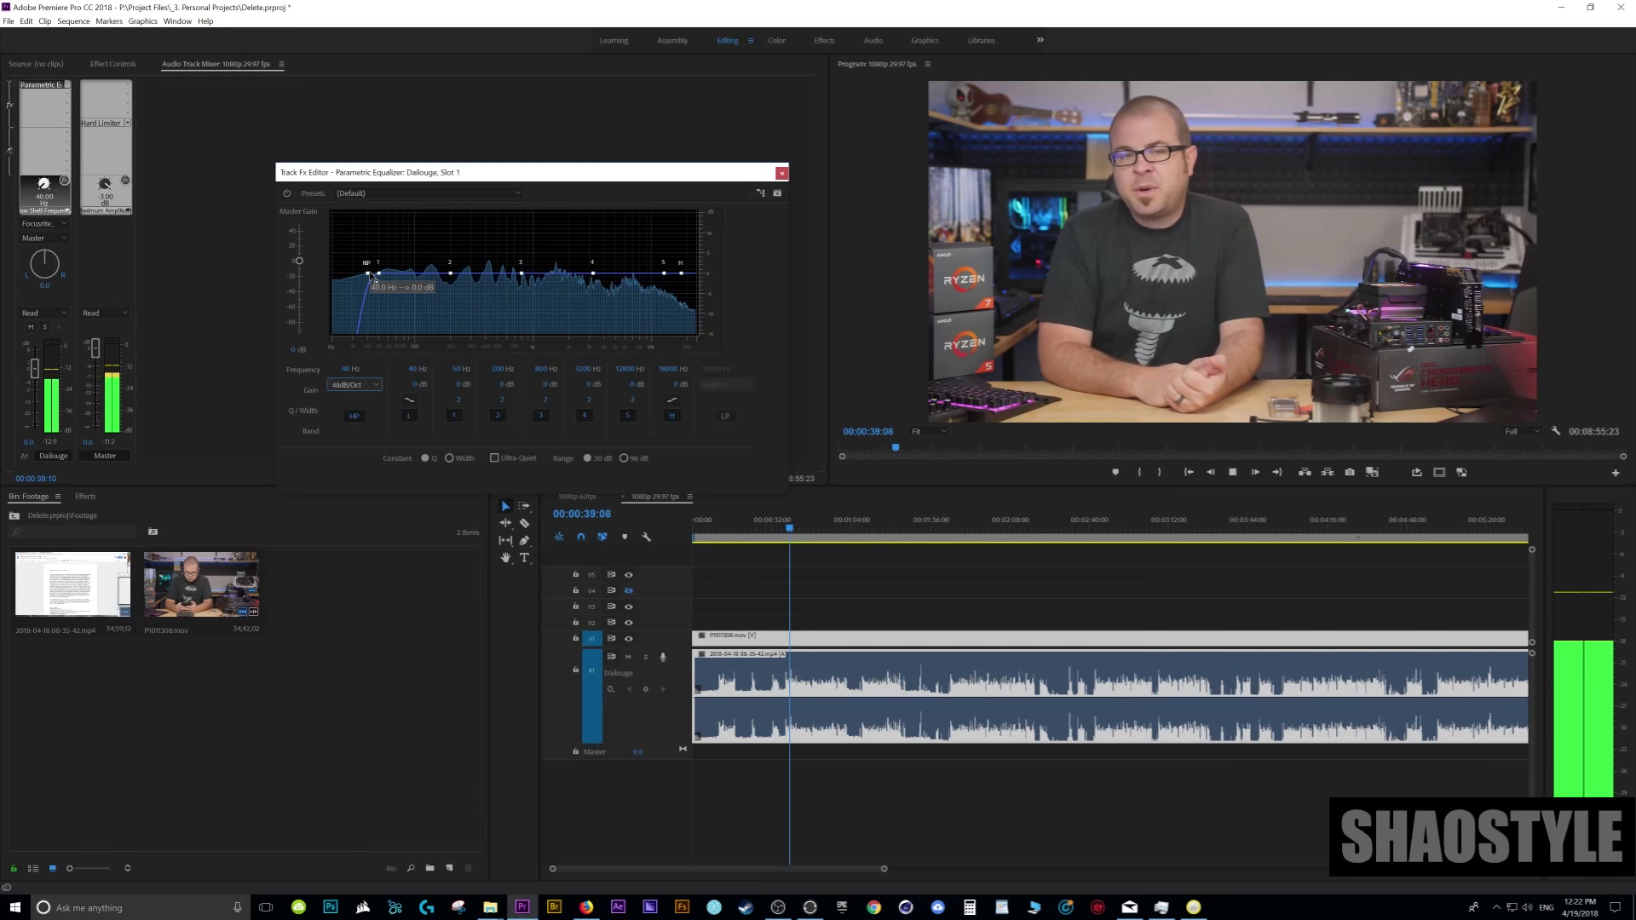
{"action": "left_click_drag", "start_coordinate": [367, 273], "coordinate": [404, 272]}
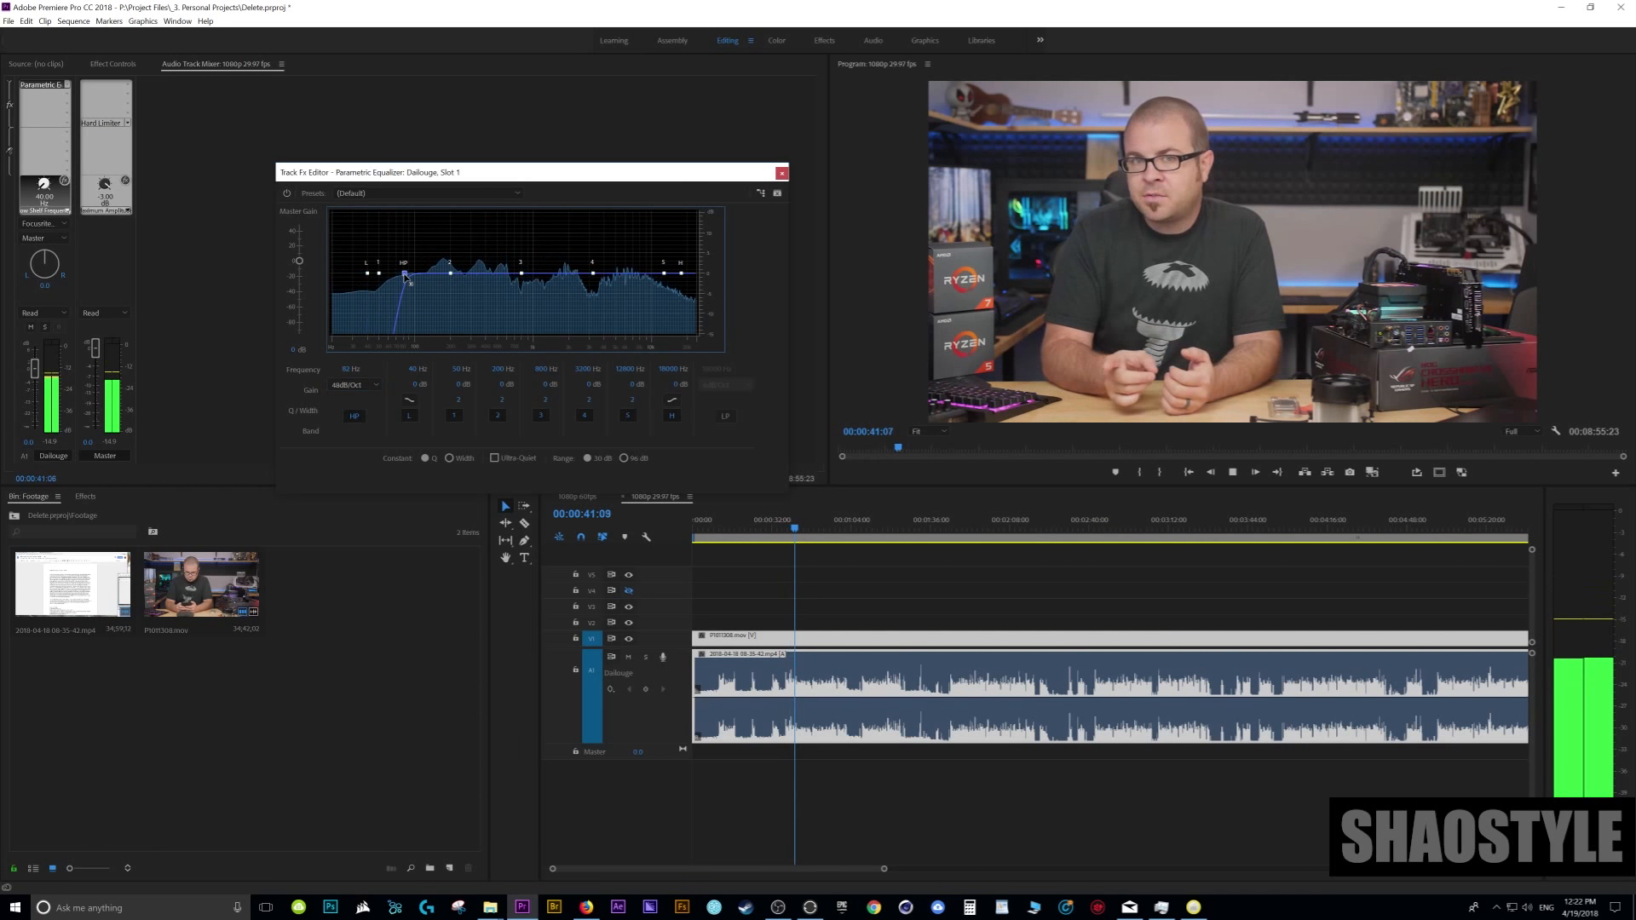
{"action": "key", "text": "space"}
- Play the silent opening of the sequence while raising the high-pass cutoff to about 113 Hz
{"action": "key", "text": "Home"}
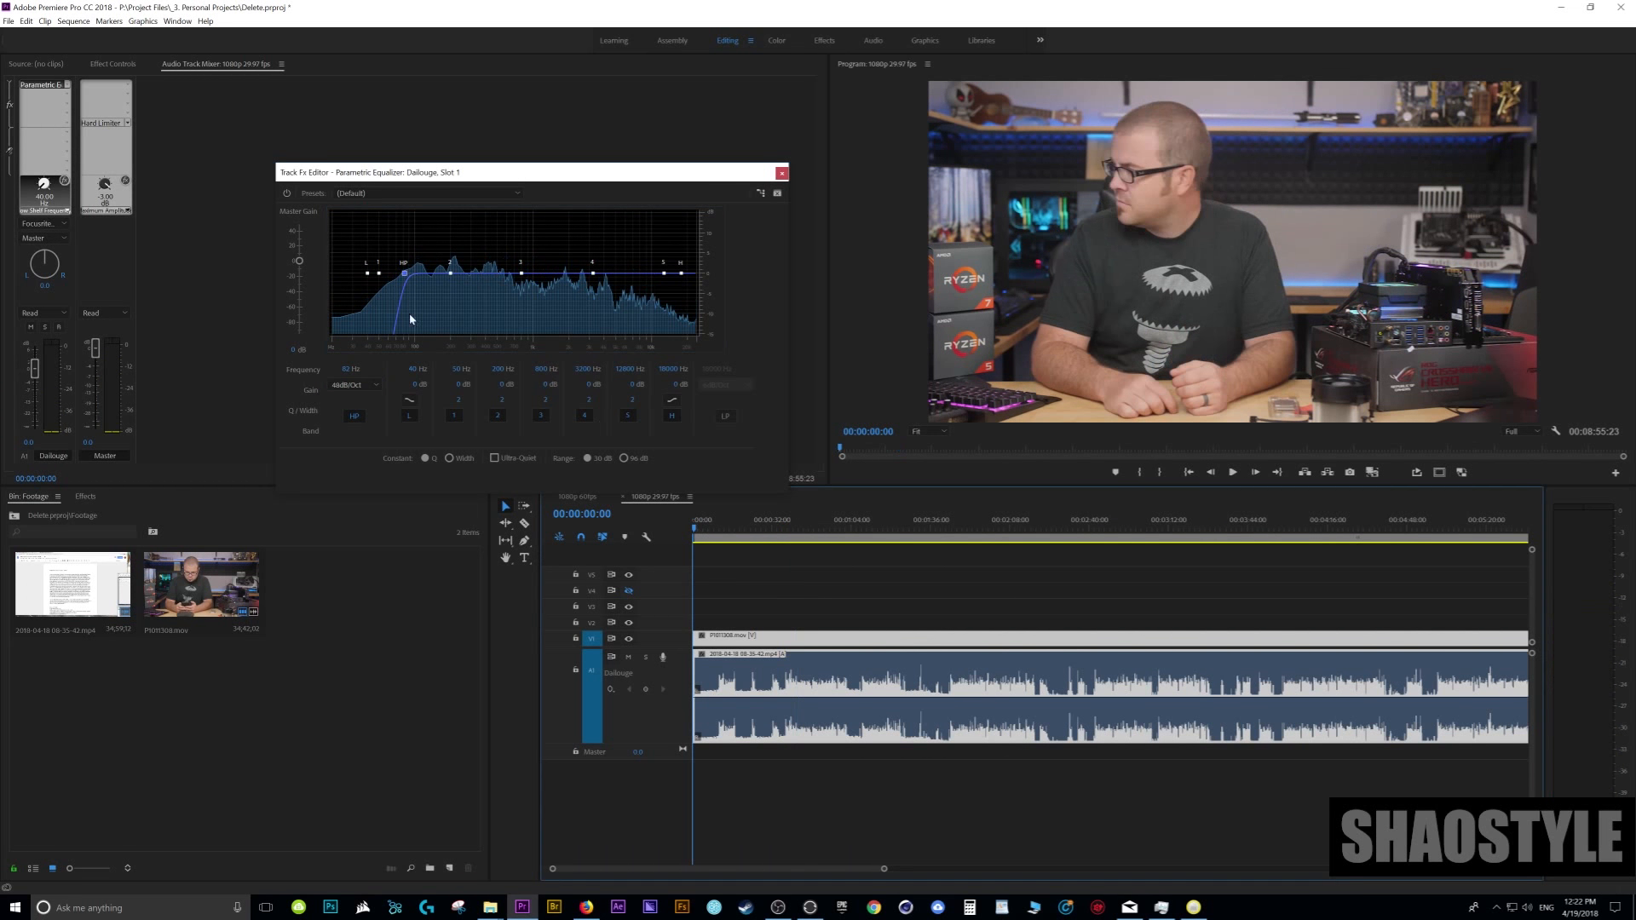
{"action": "left_click", "coordinate": [404, 276]}
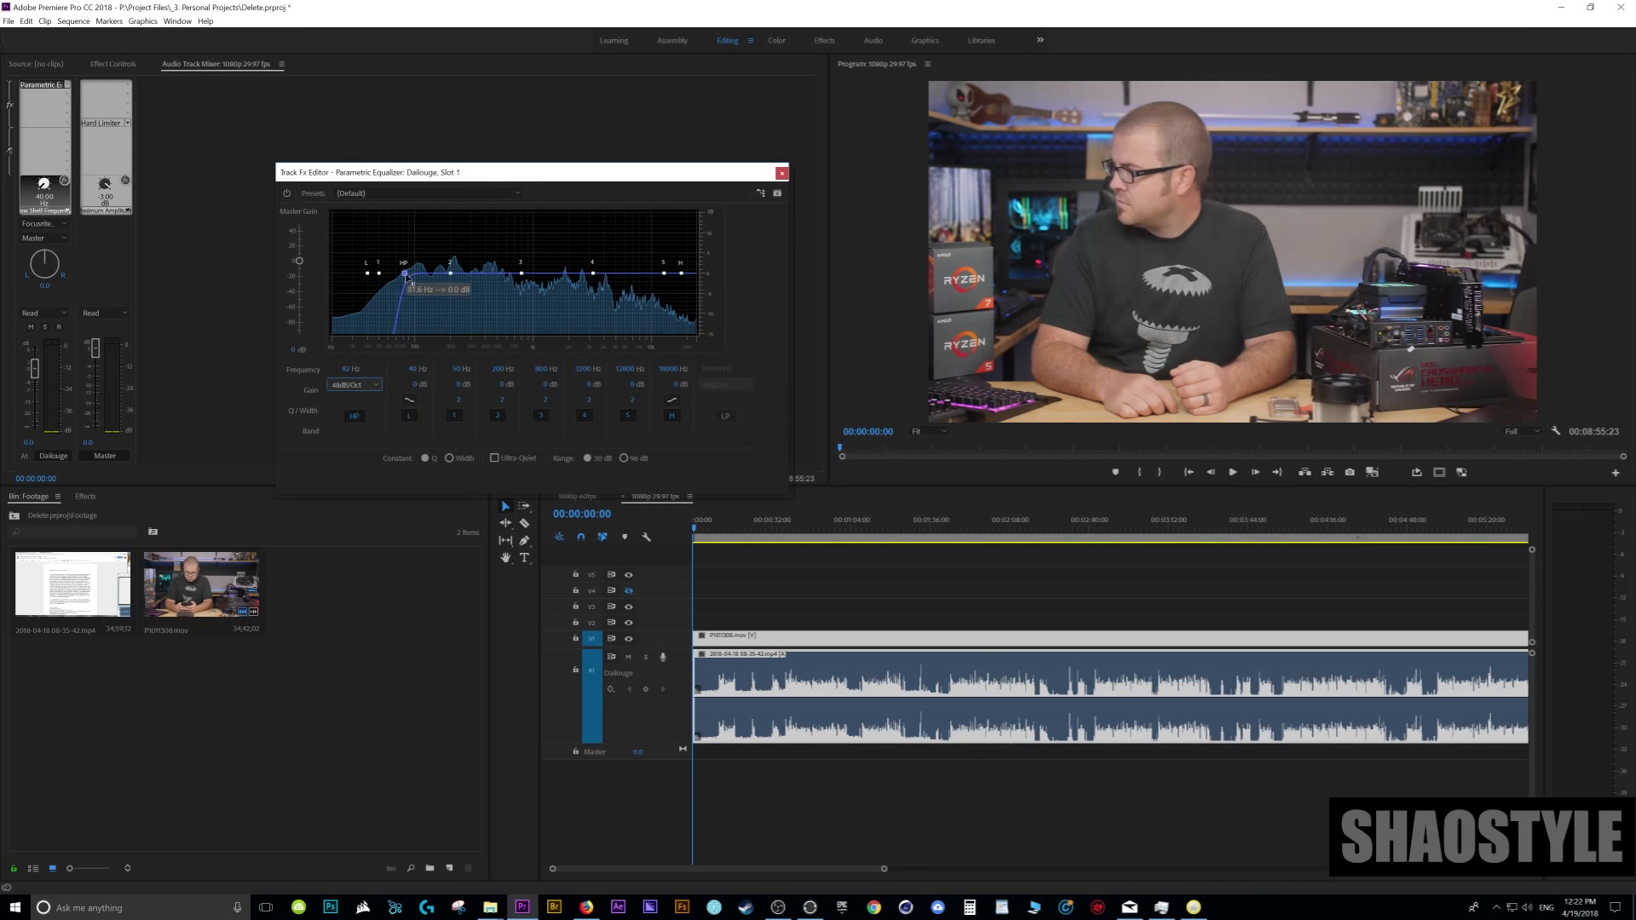
{"action": "key", "text": "space"}
{"action": "mouse_move", "coordinate": [402, 273]}
{"action": "left_mouse_down"}
{"action": "mouse_move", "coordinate": [338, 278]}
{"action": "mouse_move", "coordinate": [421, 282]}
{"action": "left_mouse_up"}
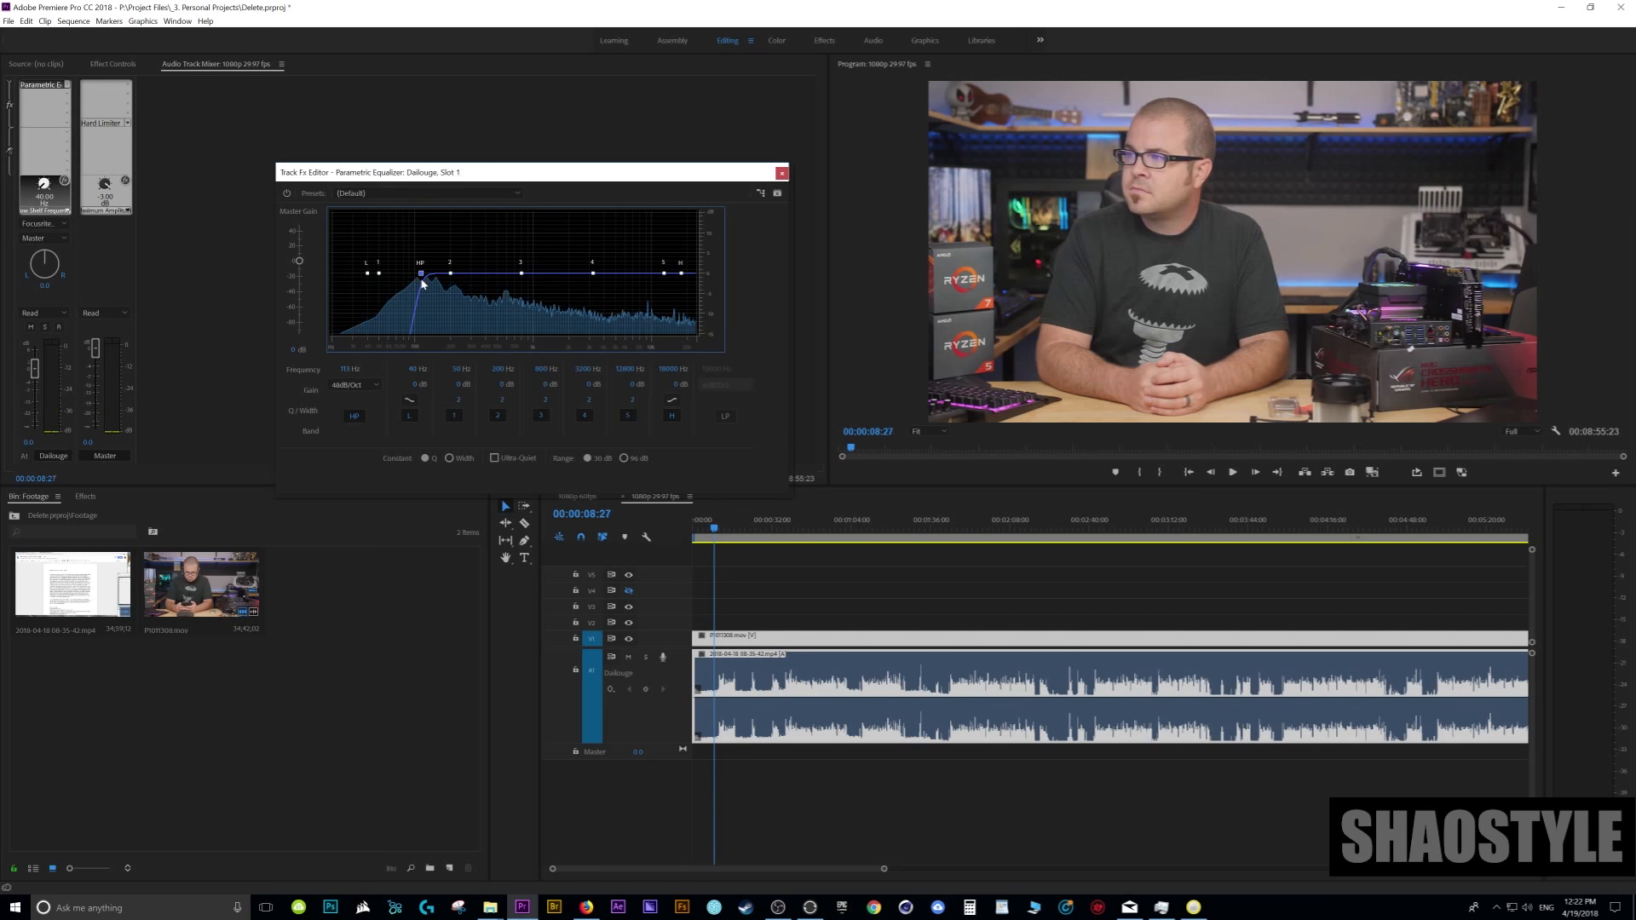
{"action": "key", "text": "space"}
- Play the dialogue from about 39 seconds and toggle the equalizer's bypass to compare filtered and unfiltered sound
{"action": "left_click", "coordinate": [793, 527]}
{"action": "key", "text": "space"}
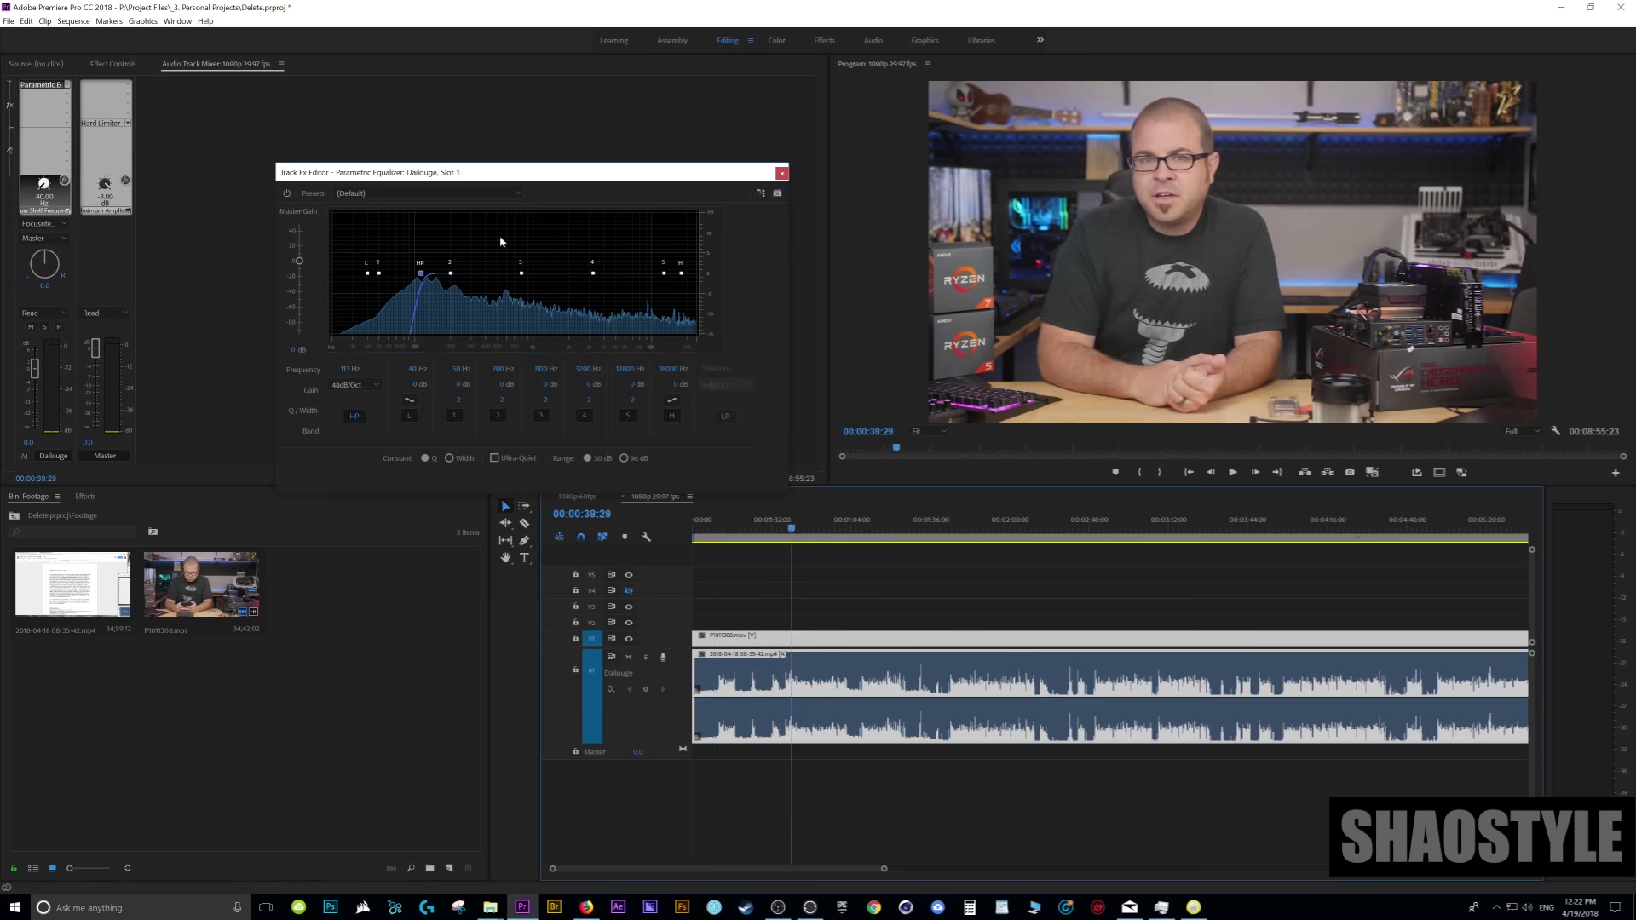
{"action": "left_click", "coordinate": [288, 195]}
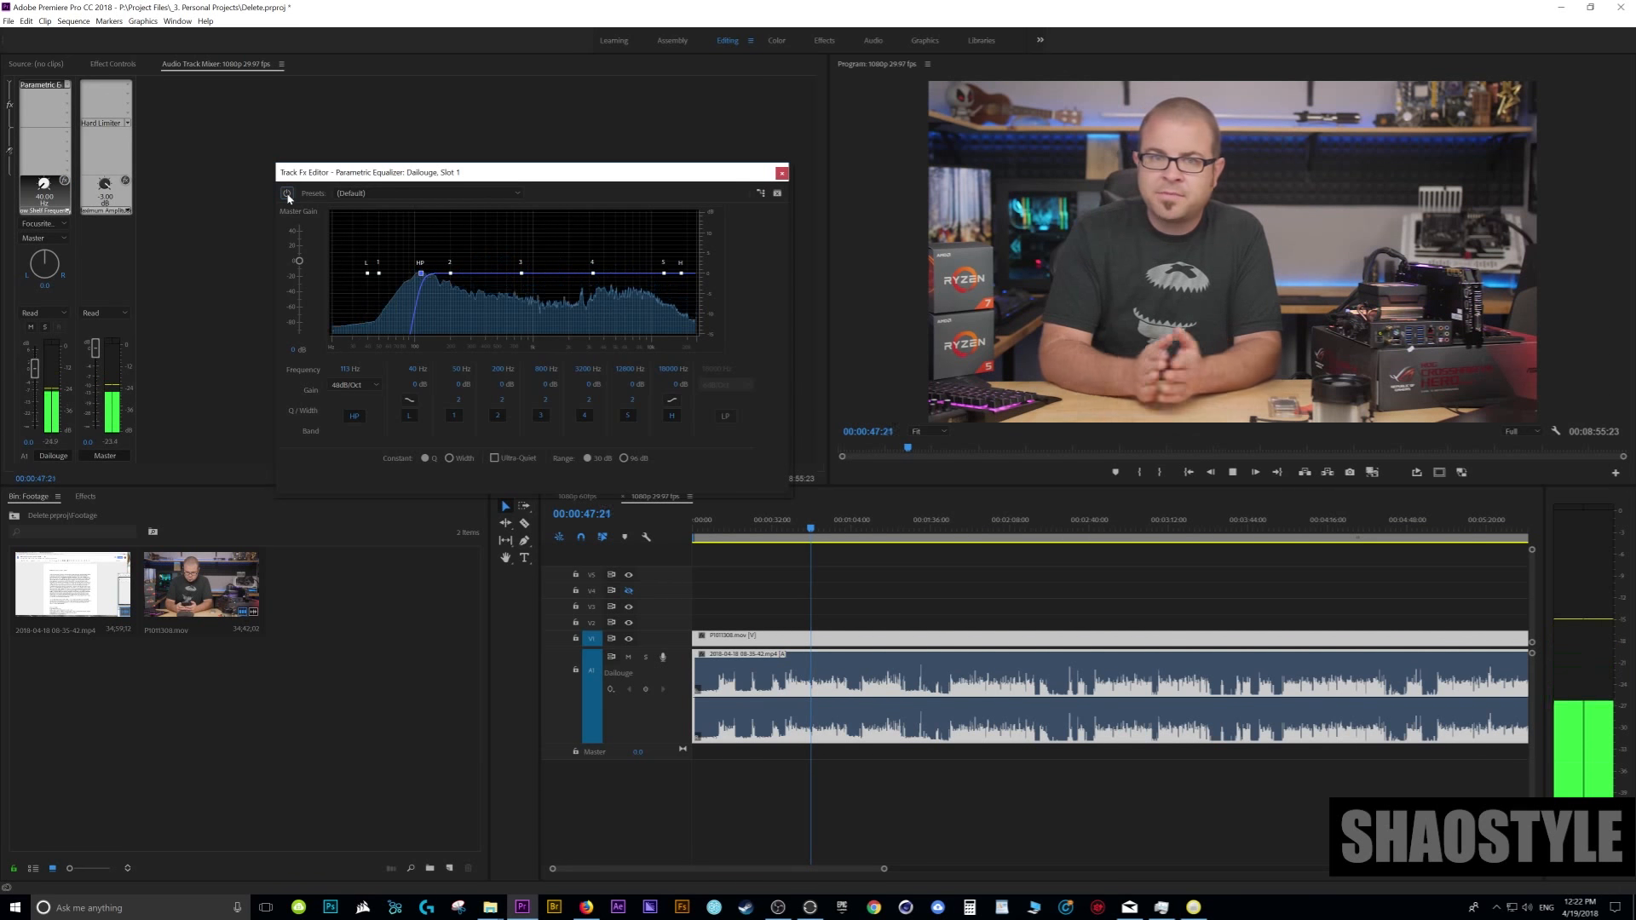
{"action": "key", "text": "space"}
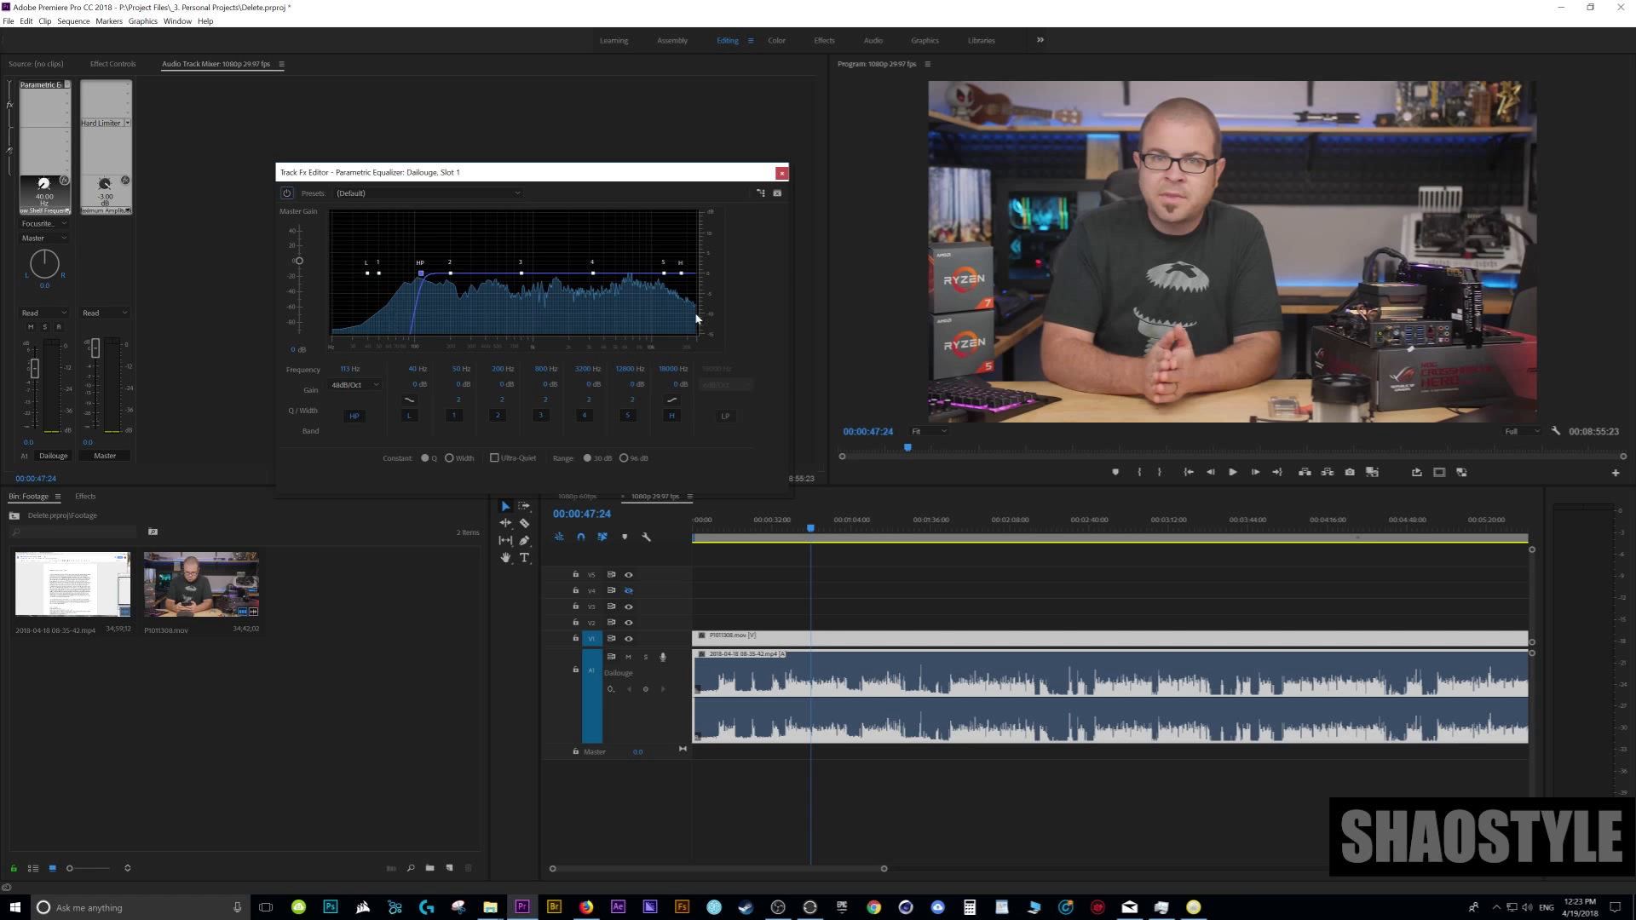
- Enable the equalizer's low-pass filter and set its slope to 48dB/Oct
{"action": "left_click", "coordinate": [727, 417]}
{"action": "left_click", "coordinate": [747, 387]}
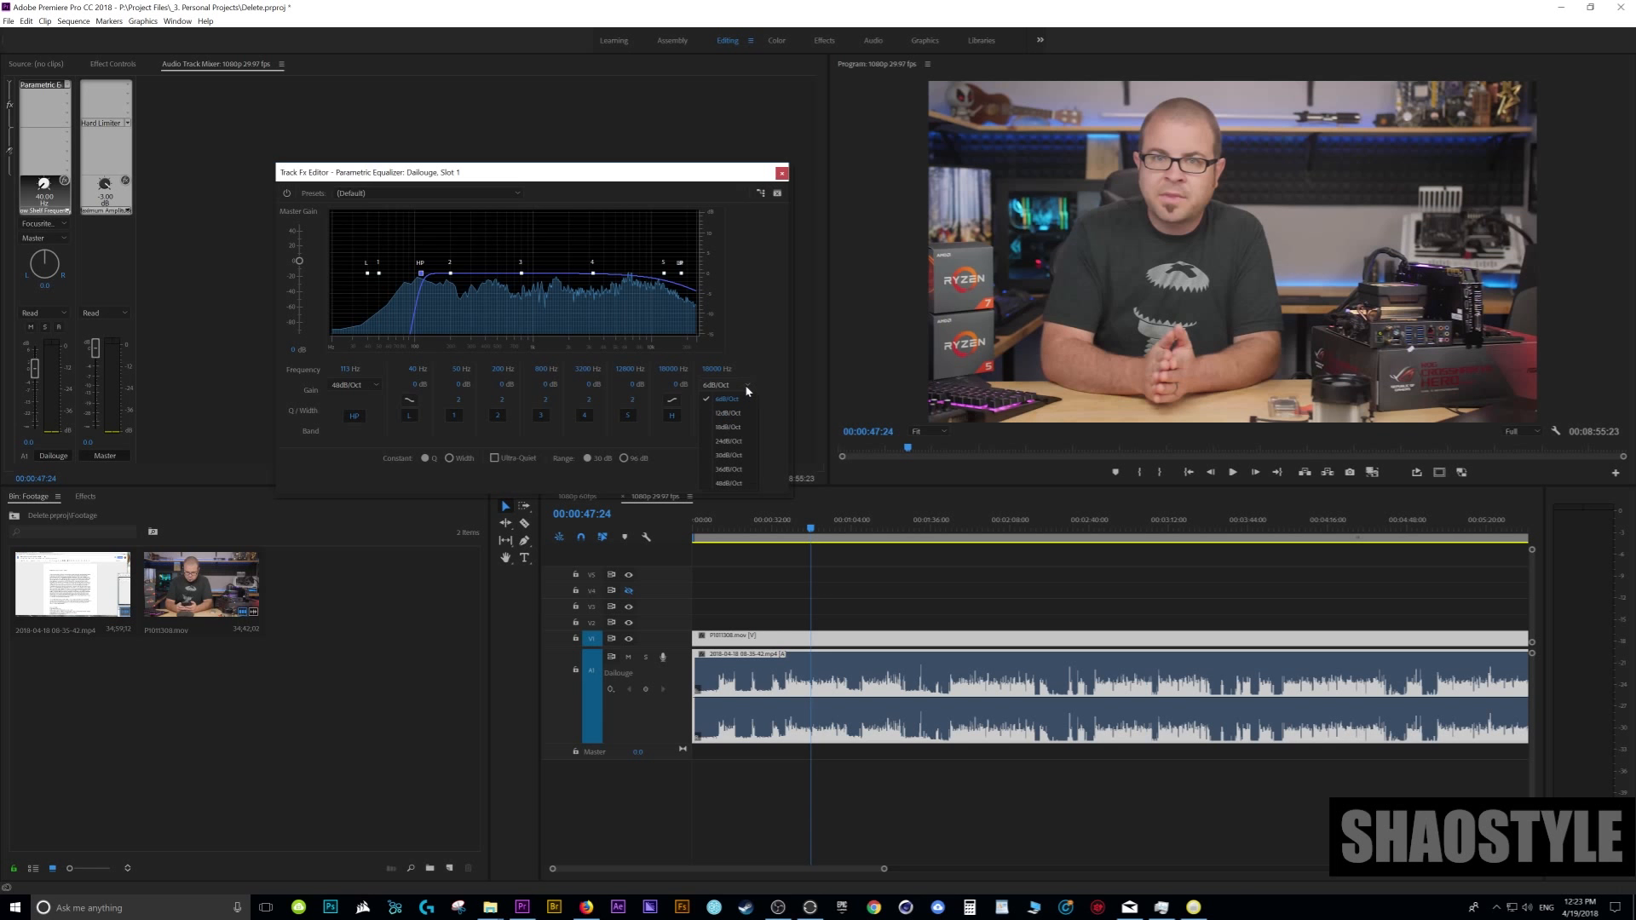
{"action": "left_click", "coordinate": [728, 483]}
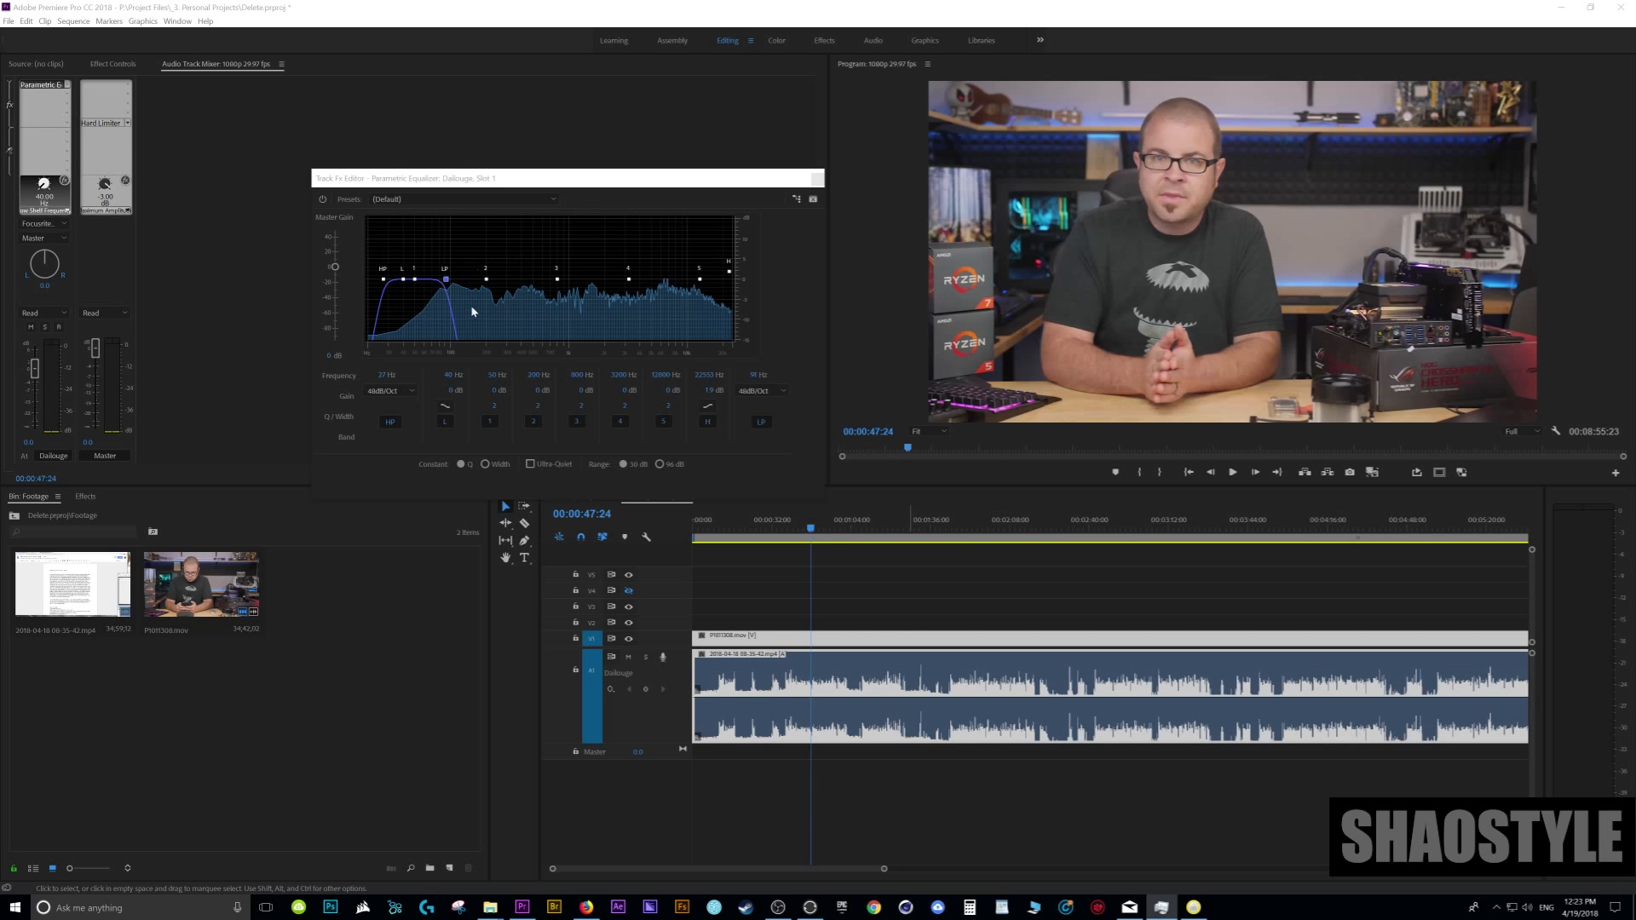
- Audition only the low frequencies of the dialogue, raising the low-pass cutoff to about 200 Hz during playback
{"action": "left_click_drag", "start_coordinate": [810, 530], "coordinate": [800, 531]}
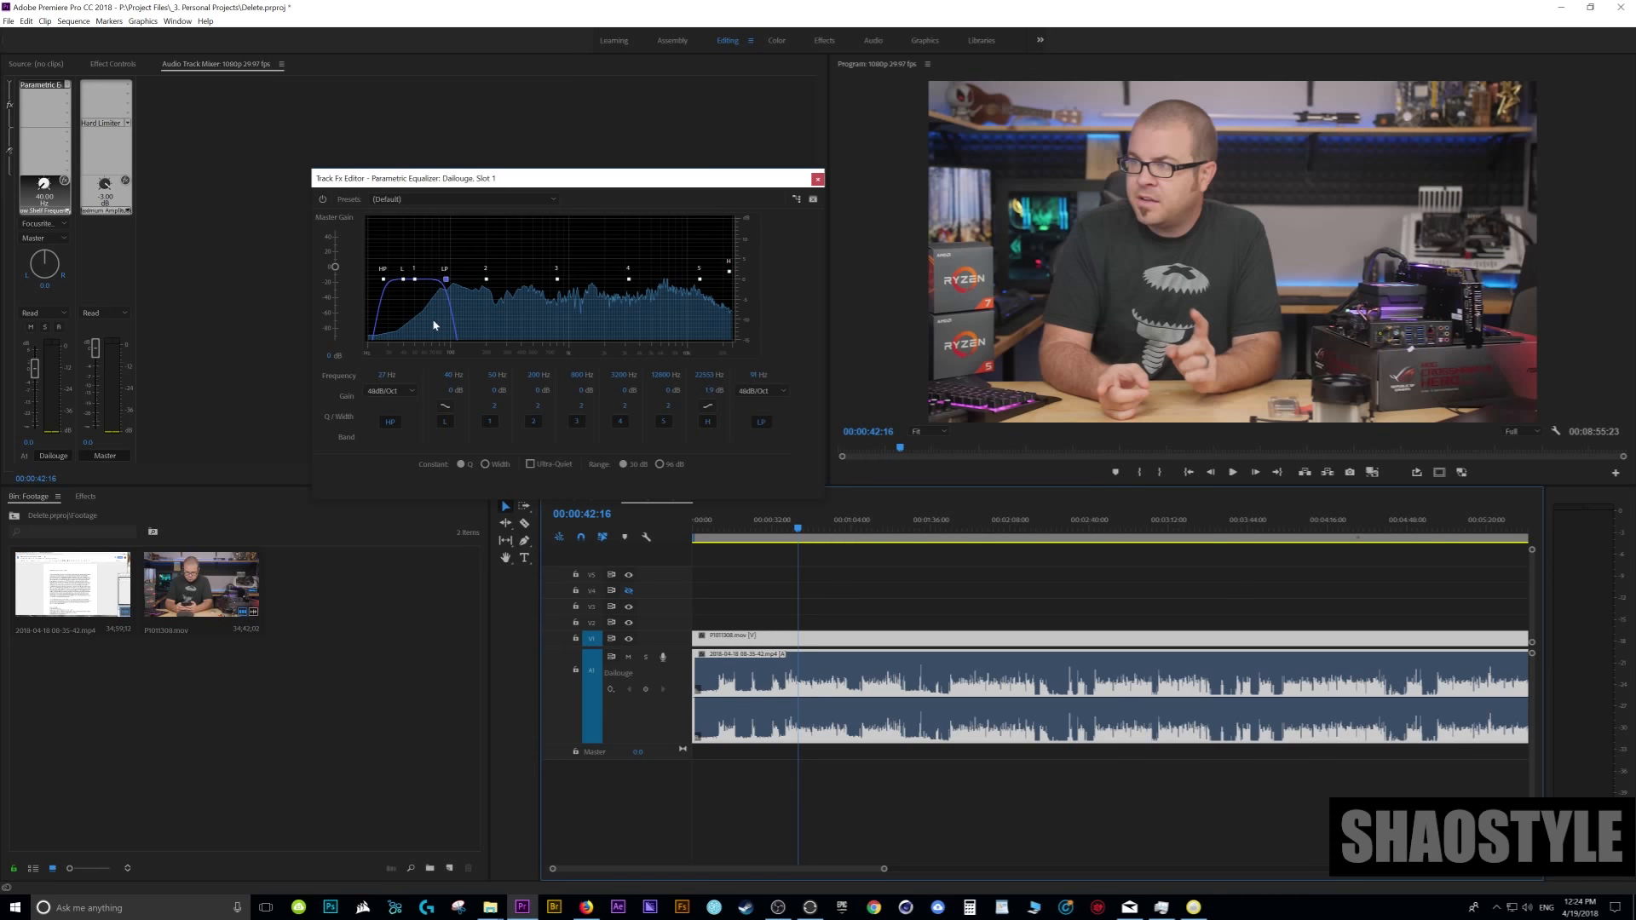
{"action": "key", "text": "space"}
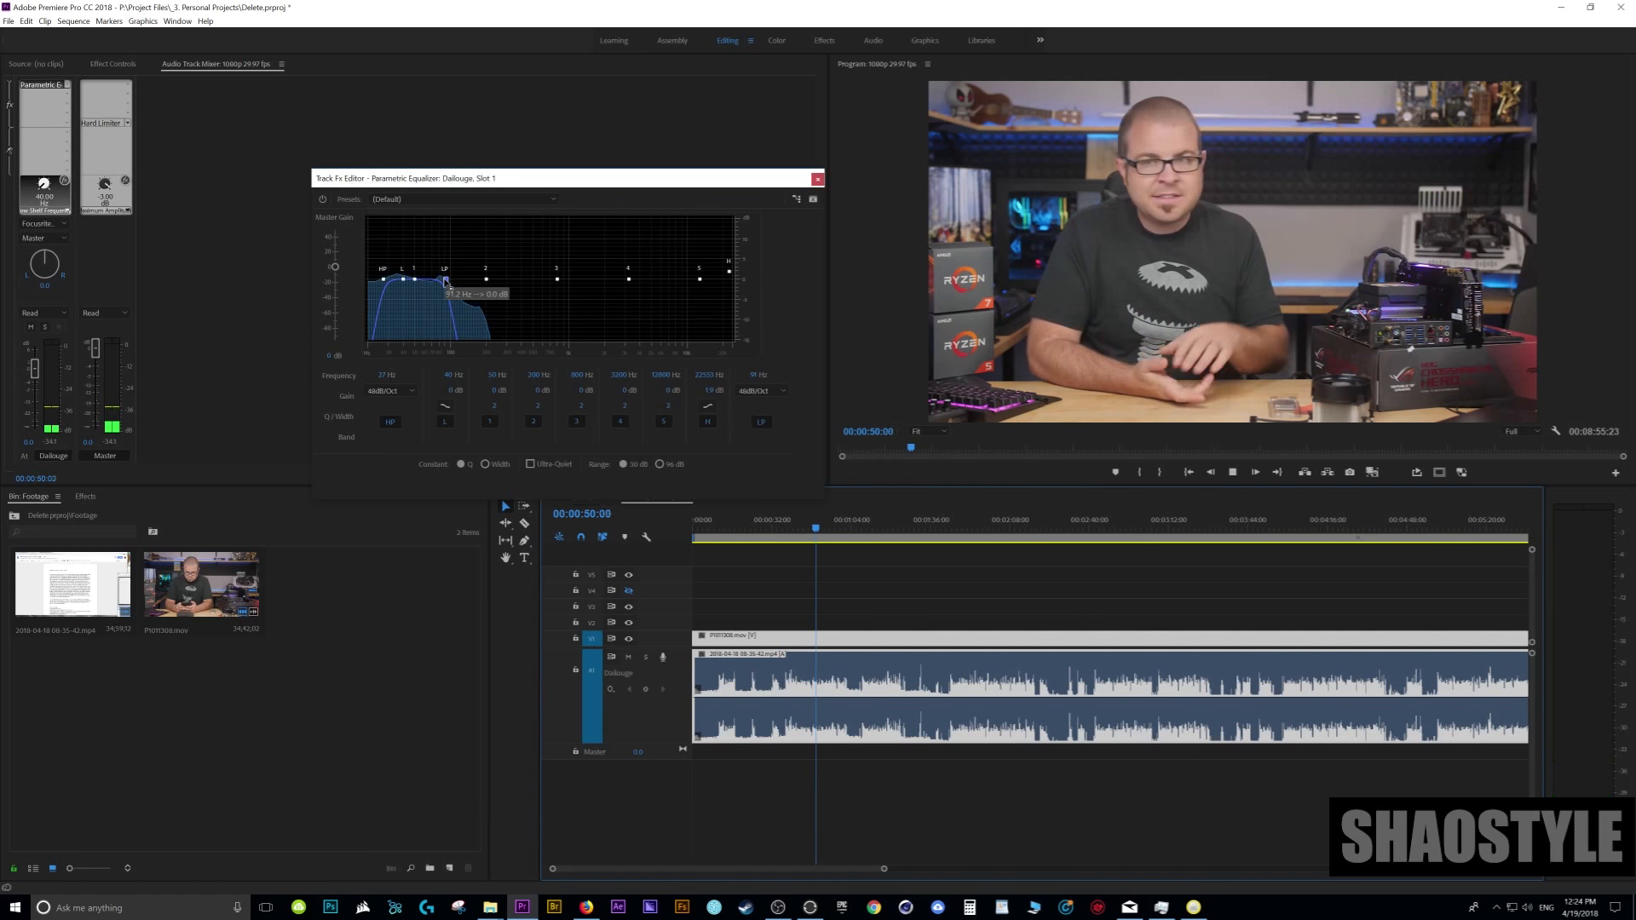
{"action": "left_click_drag", "start_coordinate": [446, 280], "coordinate": [491, 313]}
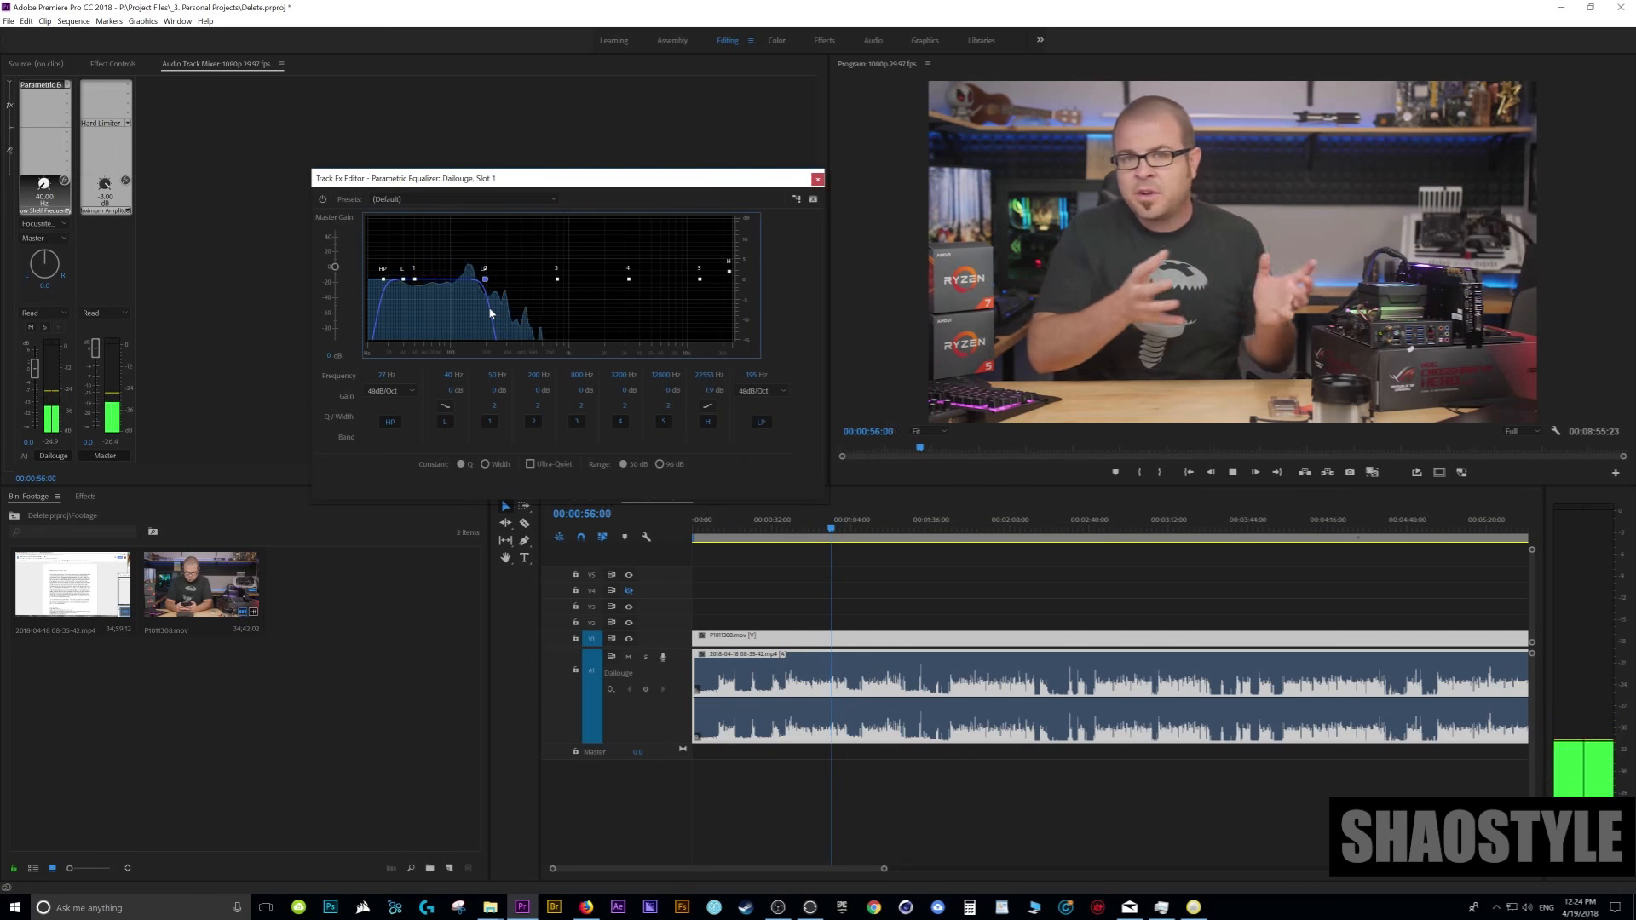
{"action": "key", "text": "space"}
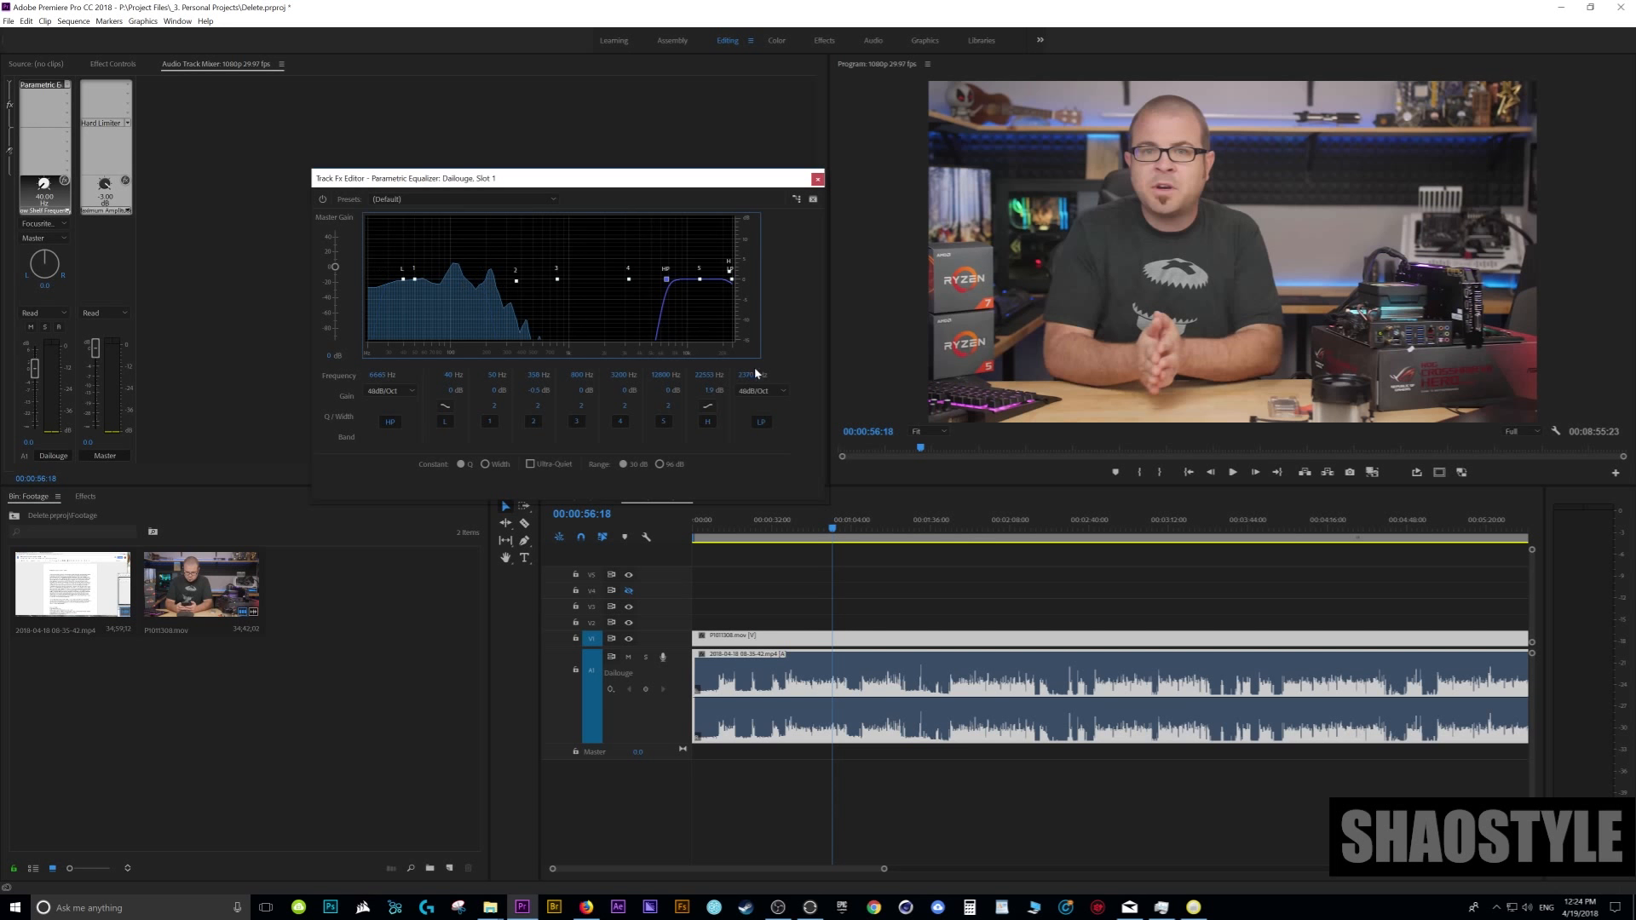
- Audition only the high frequencies, narrowing the passed range to about 5,300 Hz to 19,900 Hz while playing silence and speech
{"action": "key", "text": "space"}
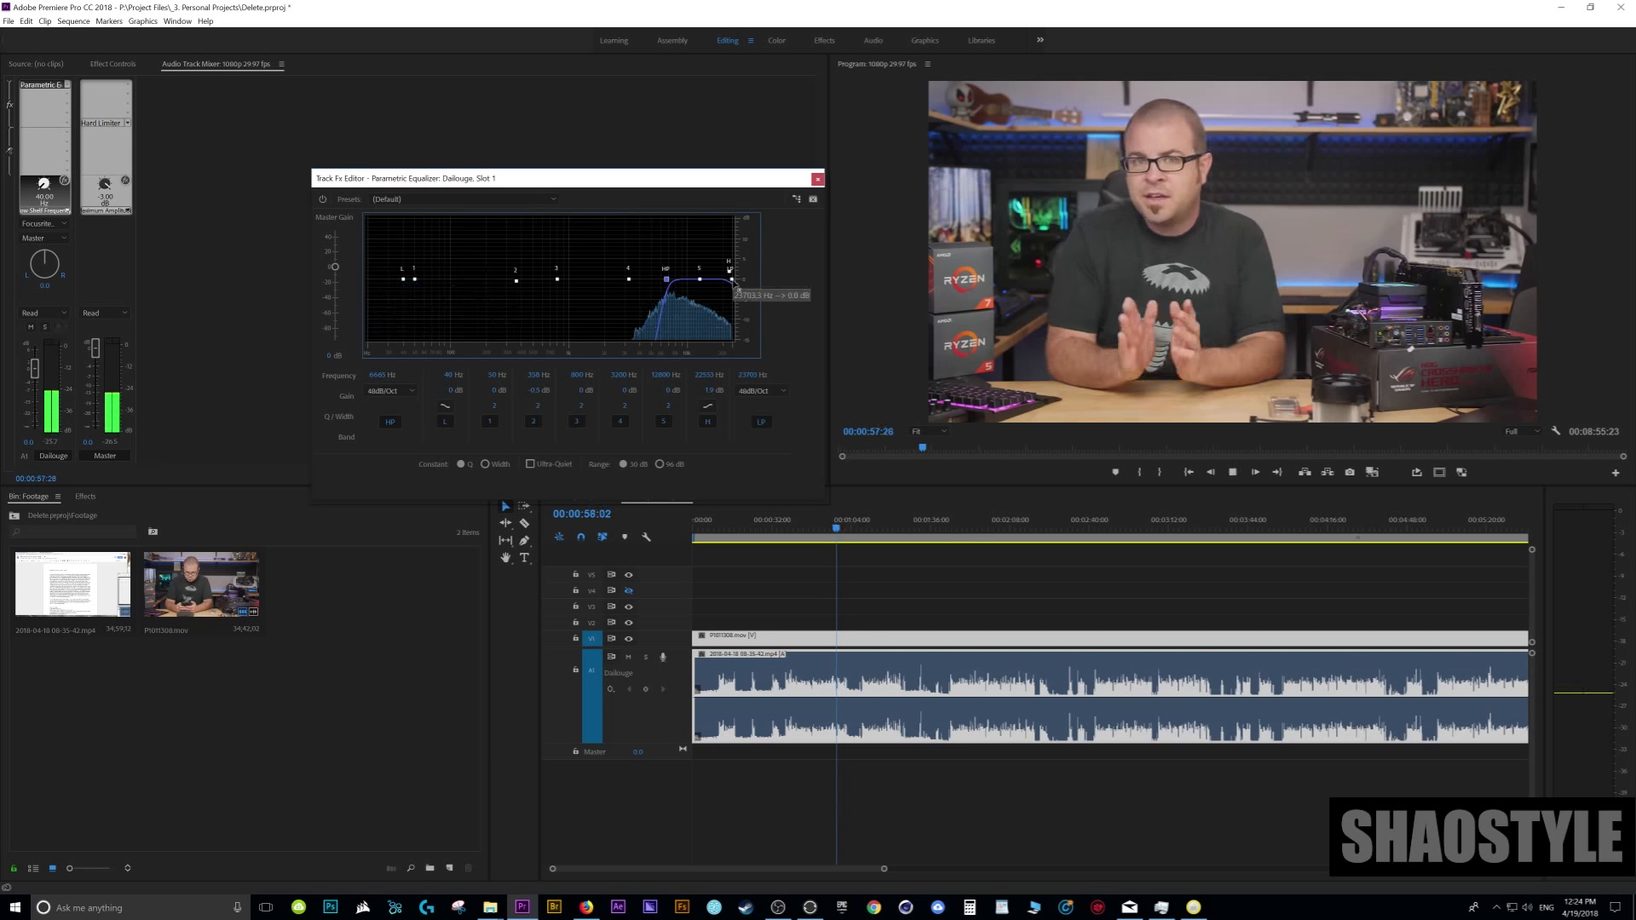
{"action": "left_click_drag", "start_coordinate": [731, 279], "coordinate": [721, 282]}
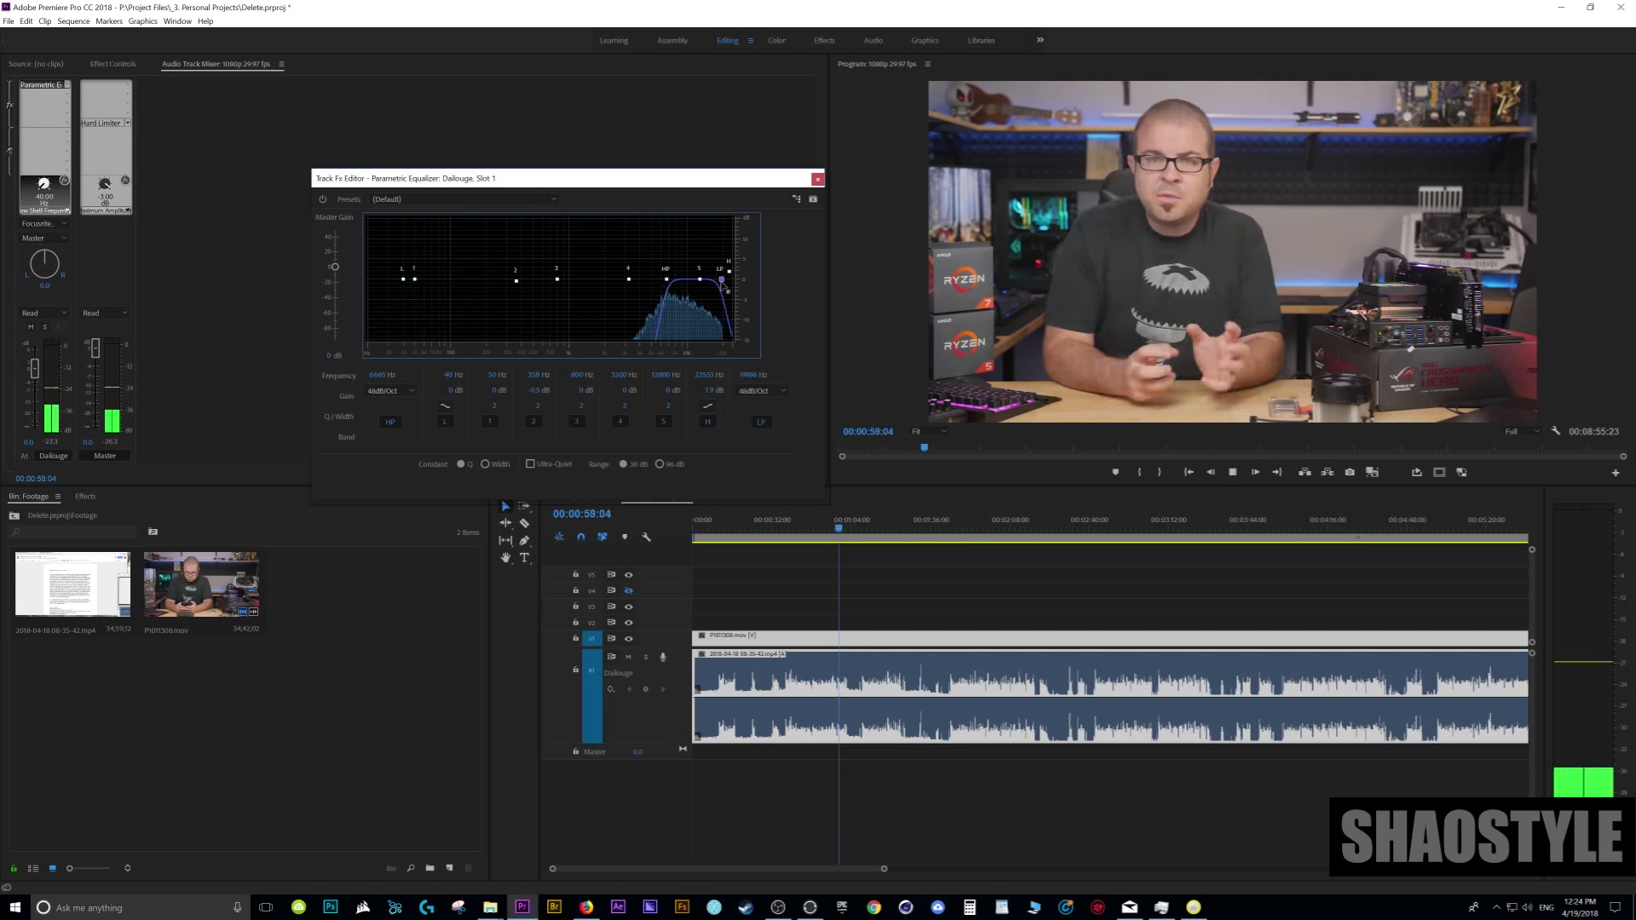
{"action": "left_click", "coordinate": [666, 280]}
{"action": "left_click_drag", "start_coordinate": [668, 281], "coordinate": [655, 279]}
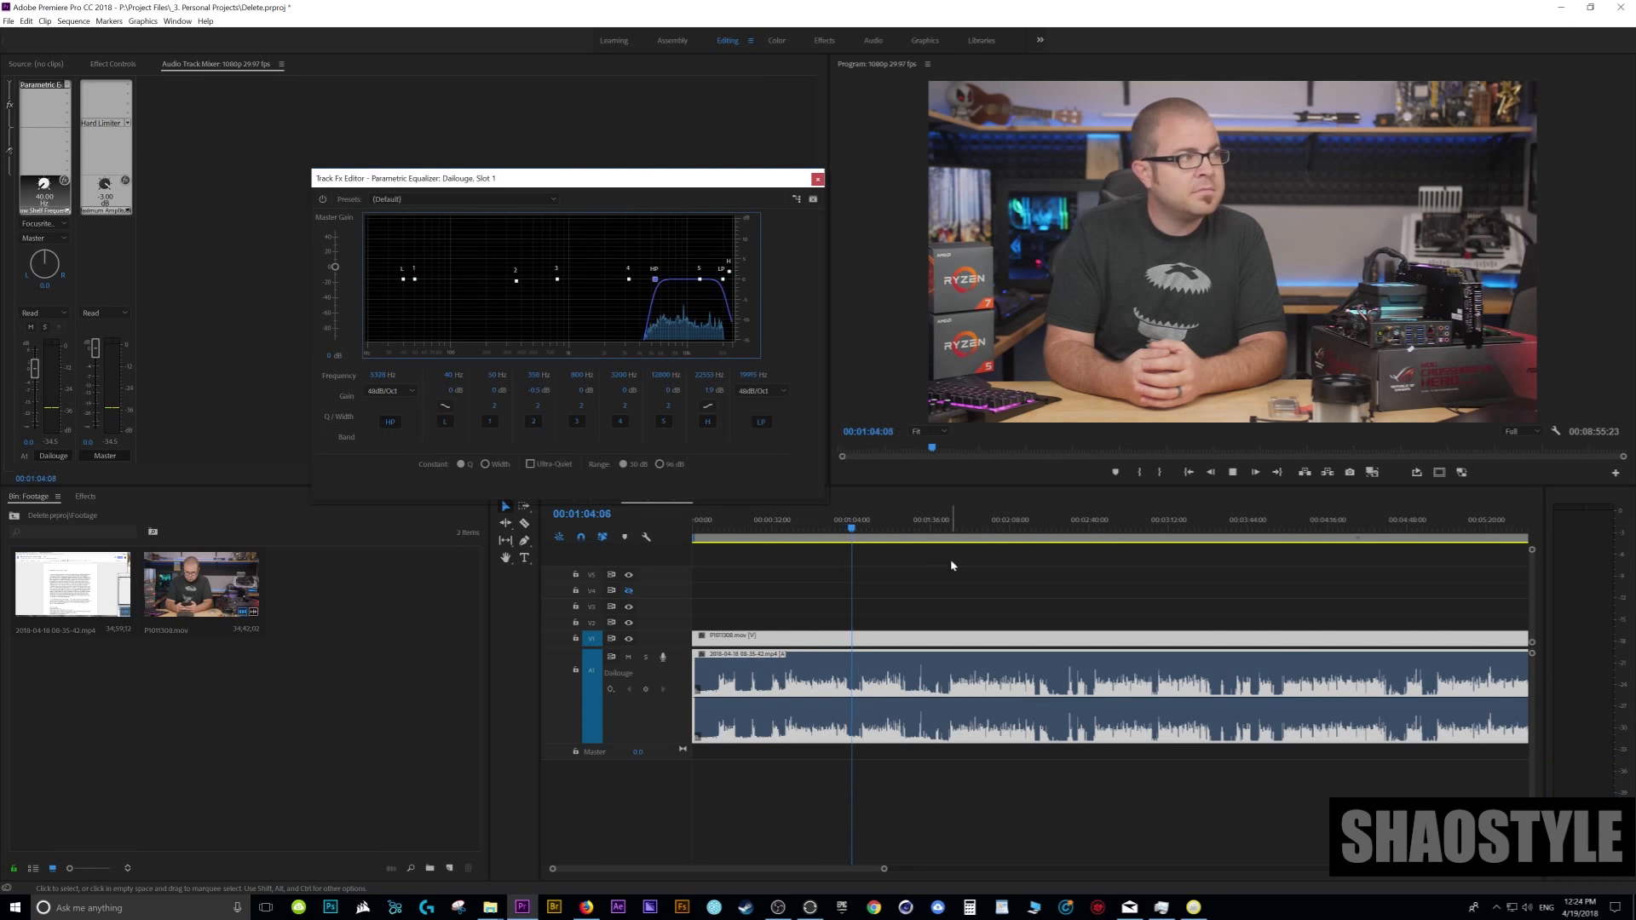
{"action": "left_click", "coordinate": [966, 528]}
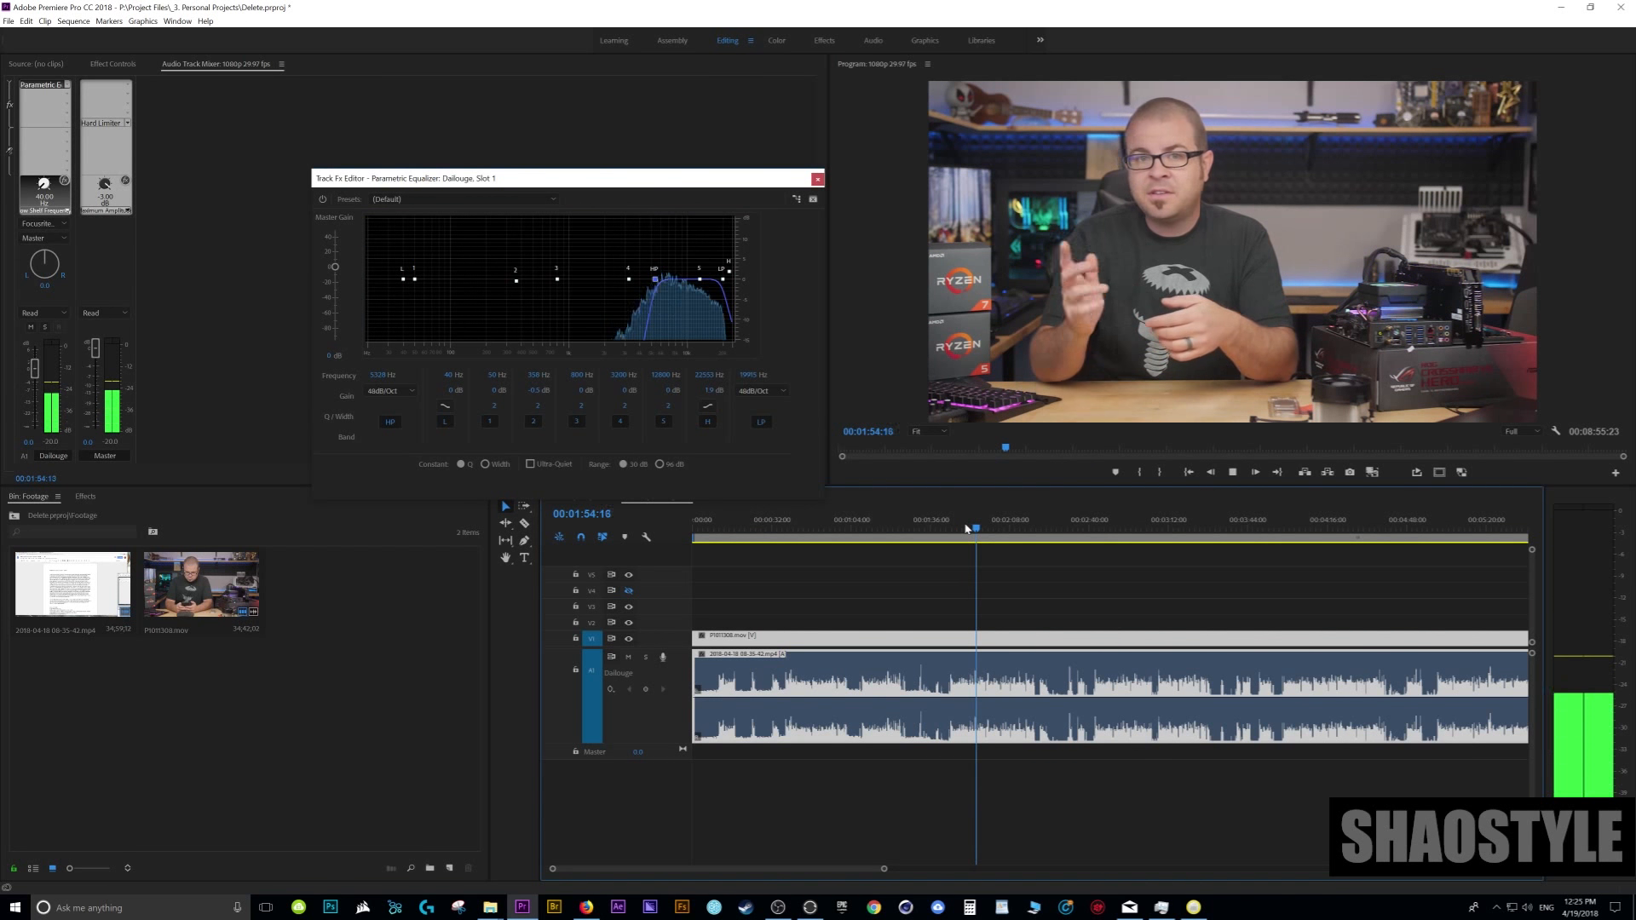
{"action": "key", "text": "space"}
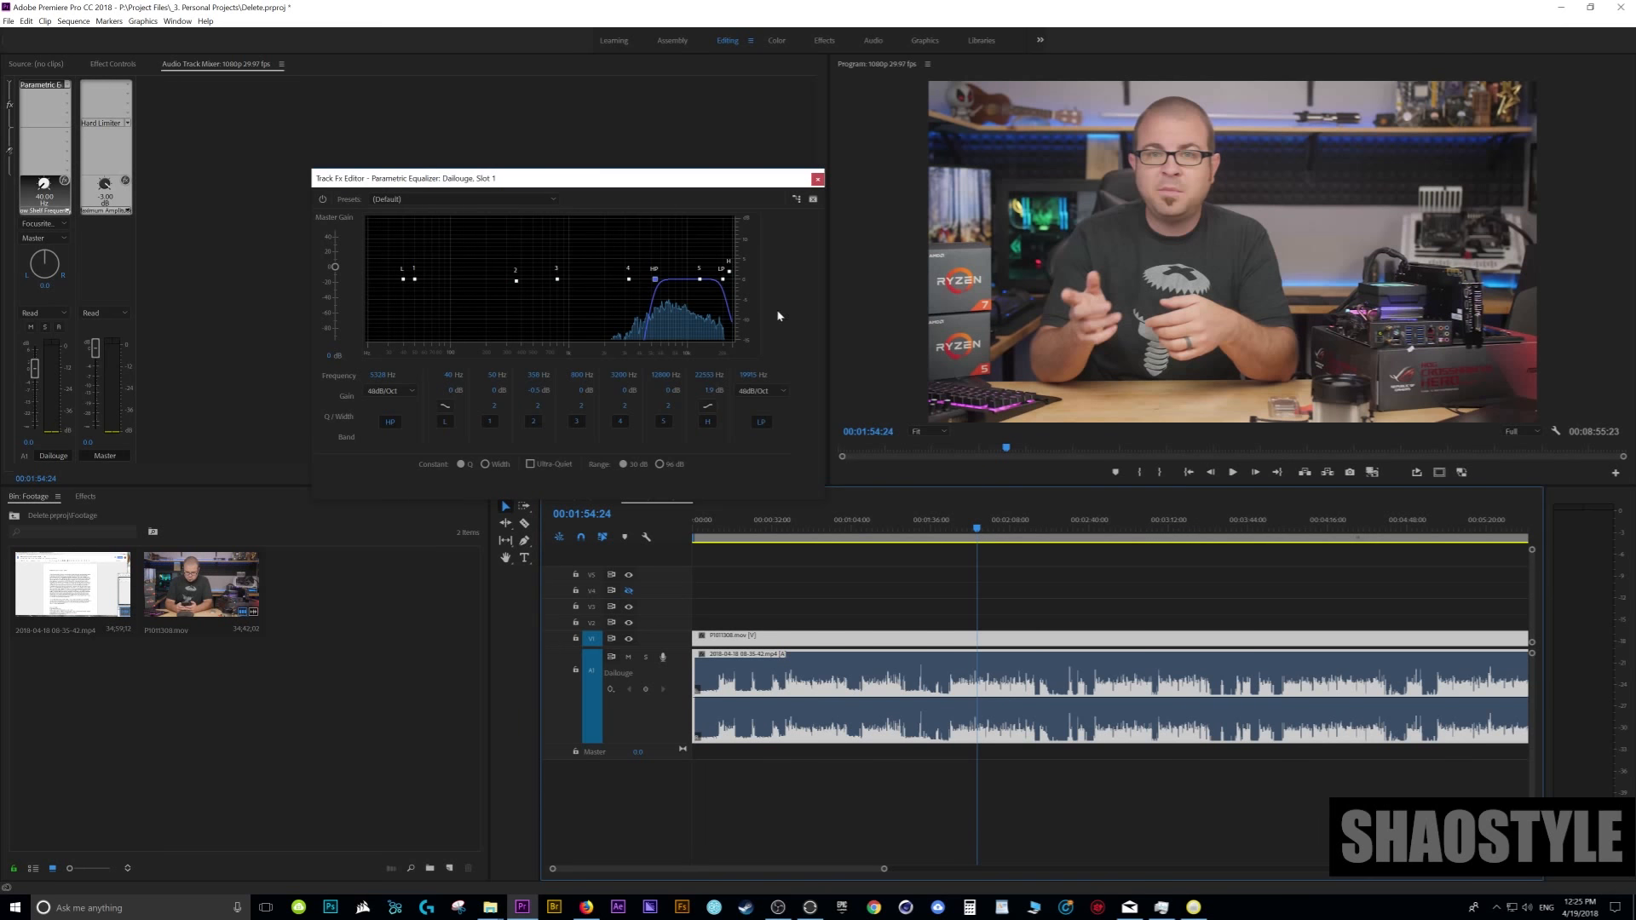
- Set the high-pass cutoff to about 152 Hz and the low-pass cutoff to about 9,700 Hz
{"action": "left_click_drag", "start_coordinate": [655, 278], "coordinate": [473, 284]}
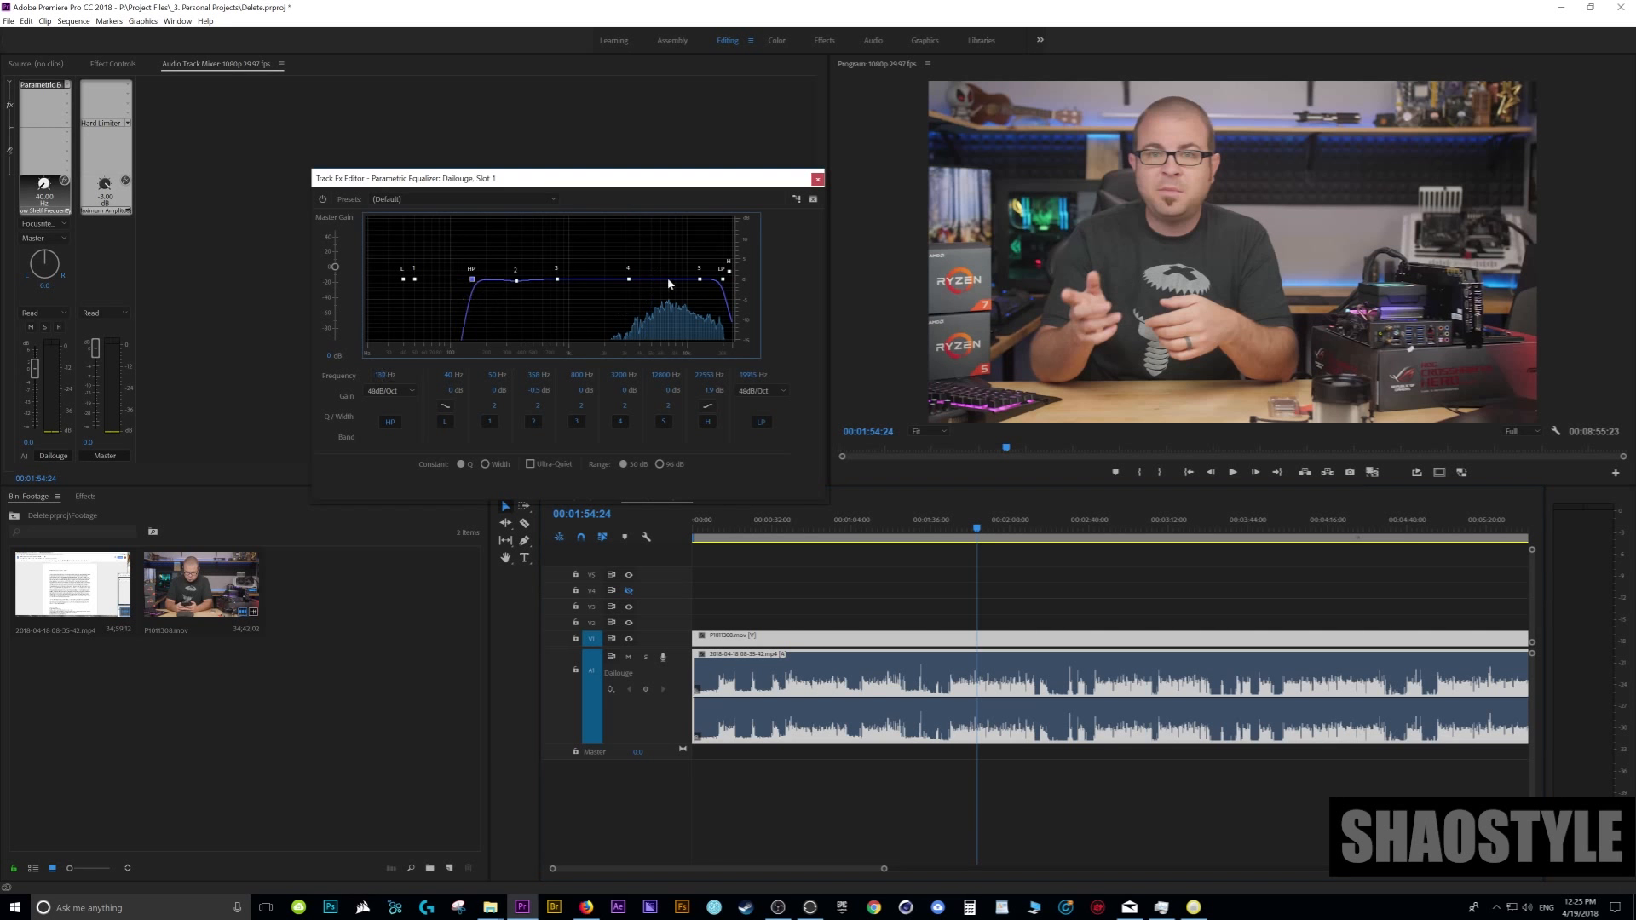
{"action": "left_click", "coordinate": [722, 281]}
{"action": "left_click_drag", "start_coordinate": [722, 281], "coordinate": [686, 279]}
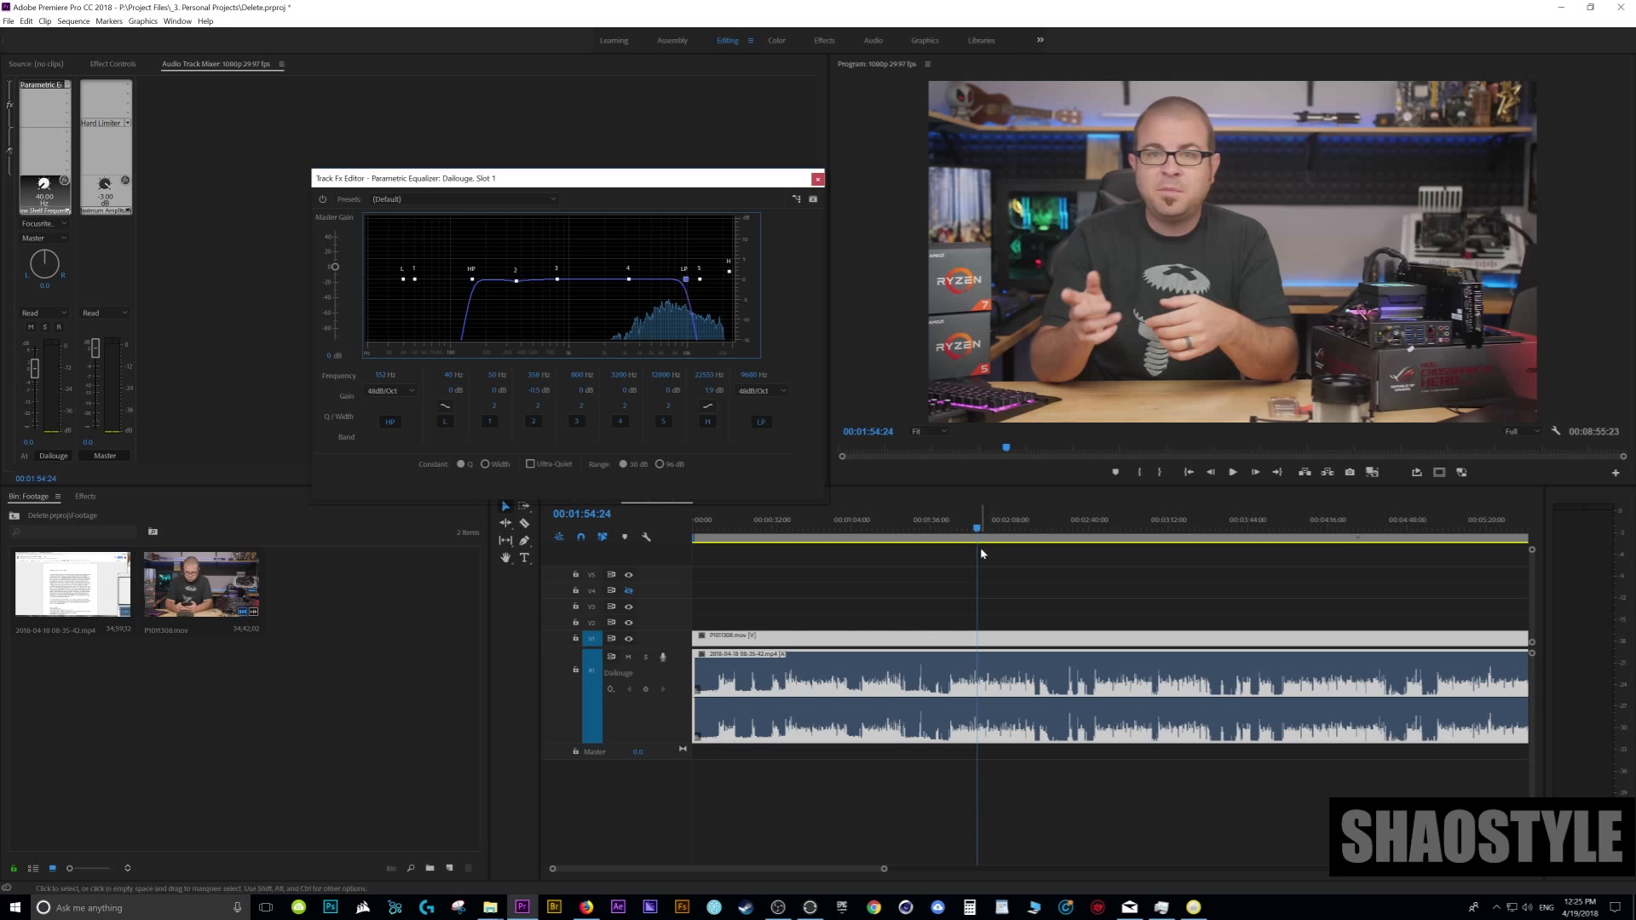
- Play the speech near 1:55 and toggle the equalizer's bypass to compare the band-limited voice with the original
{"action": "key", "text": "space"}
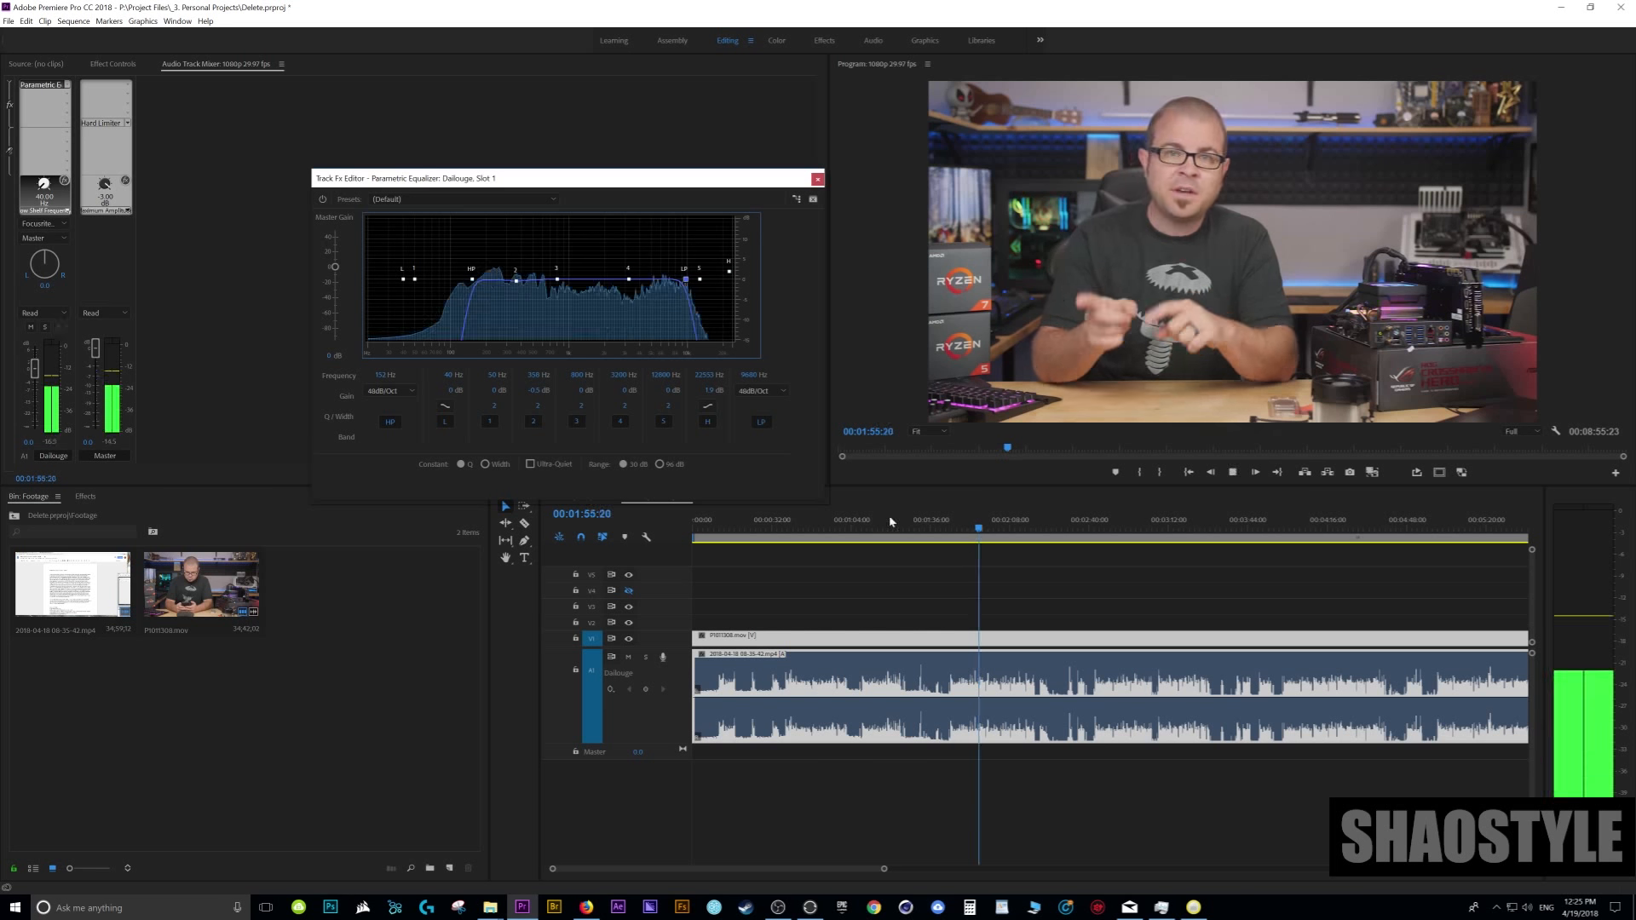
{"action": "left_click", "coordinate": [323, 199]}
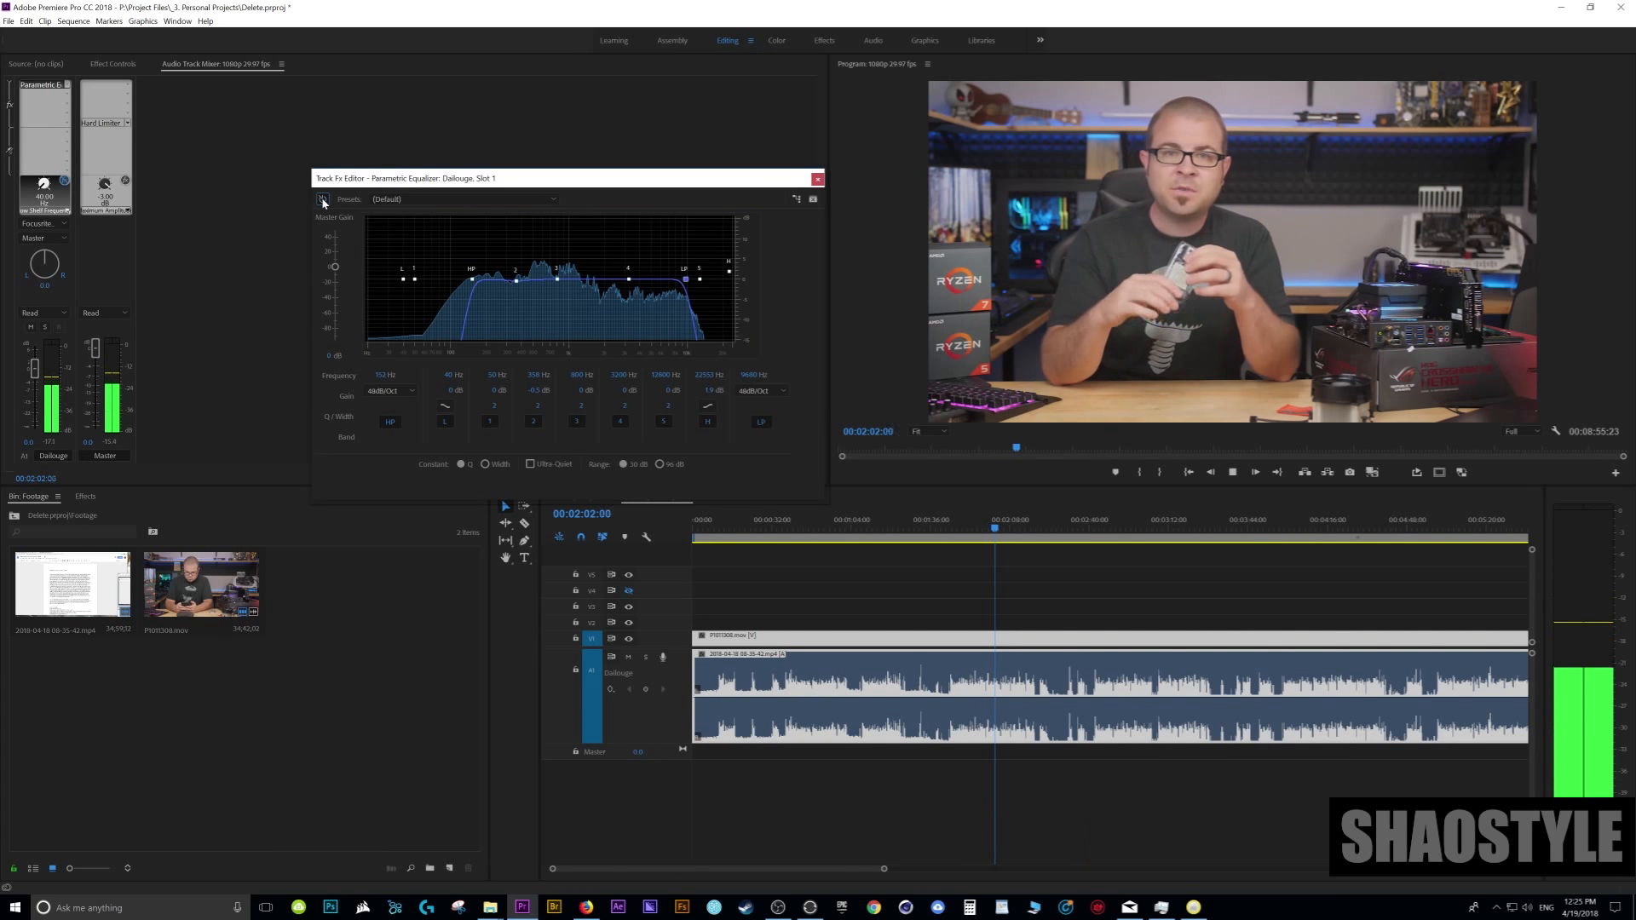
{"action": "key", "text": "space"}
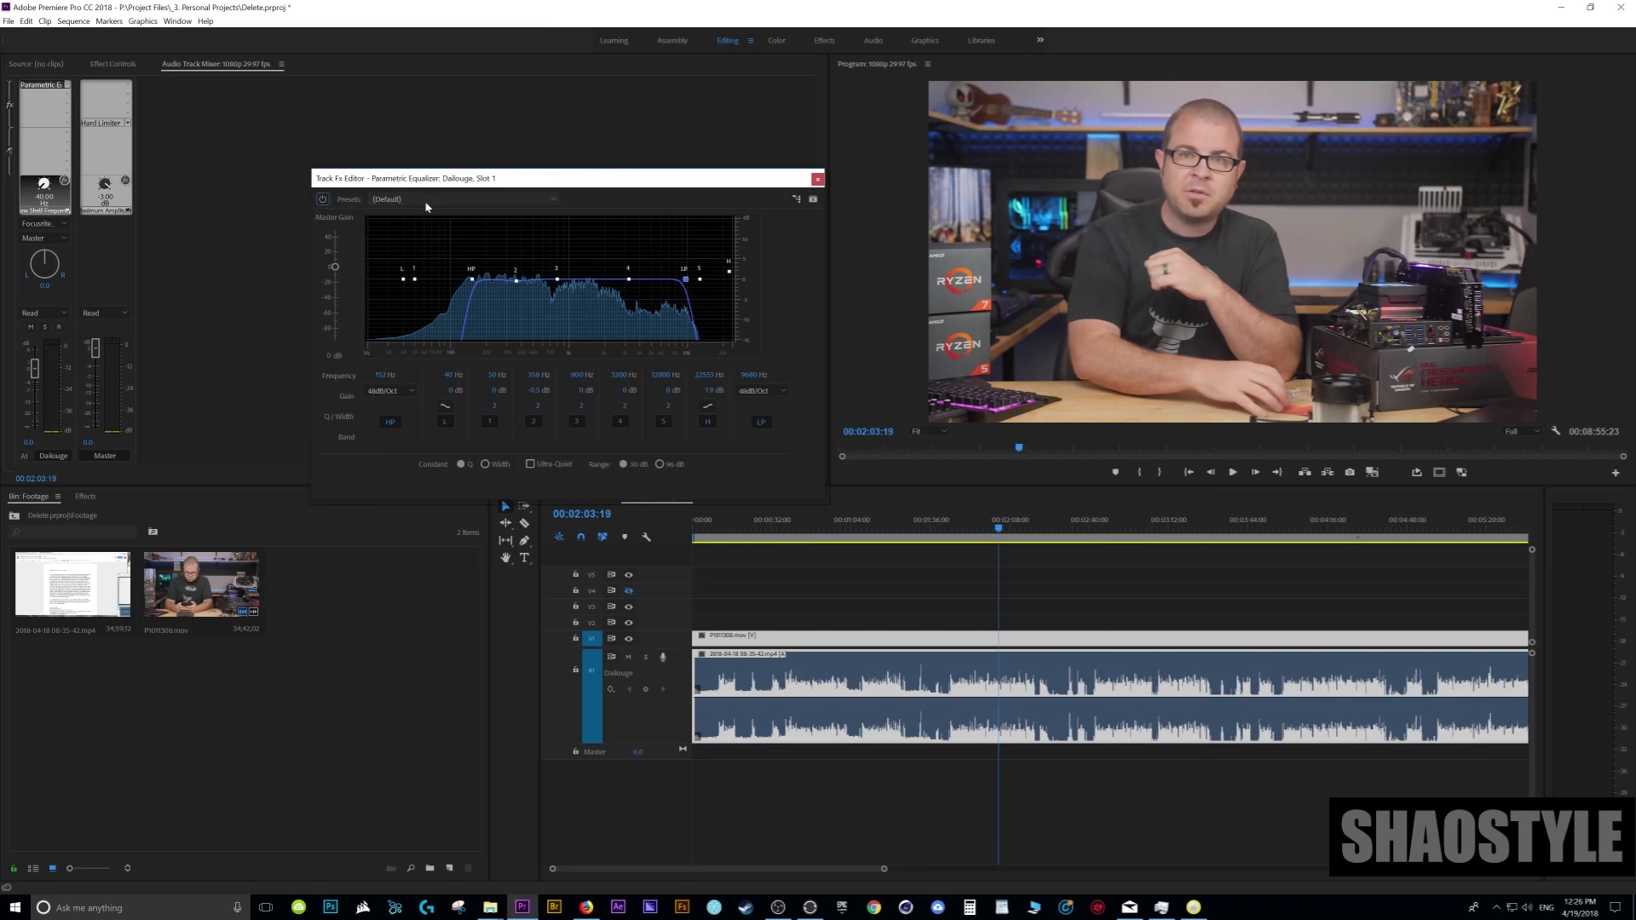
- Fine-tune the high-pass cutoff to about 105 Hz and the low-pass cutoff to about 10,500 Hz, checking against quiet passages and speech
{"action": "mouse_move", "coordinate": [471, 284]}
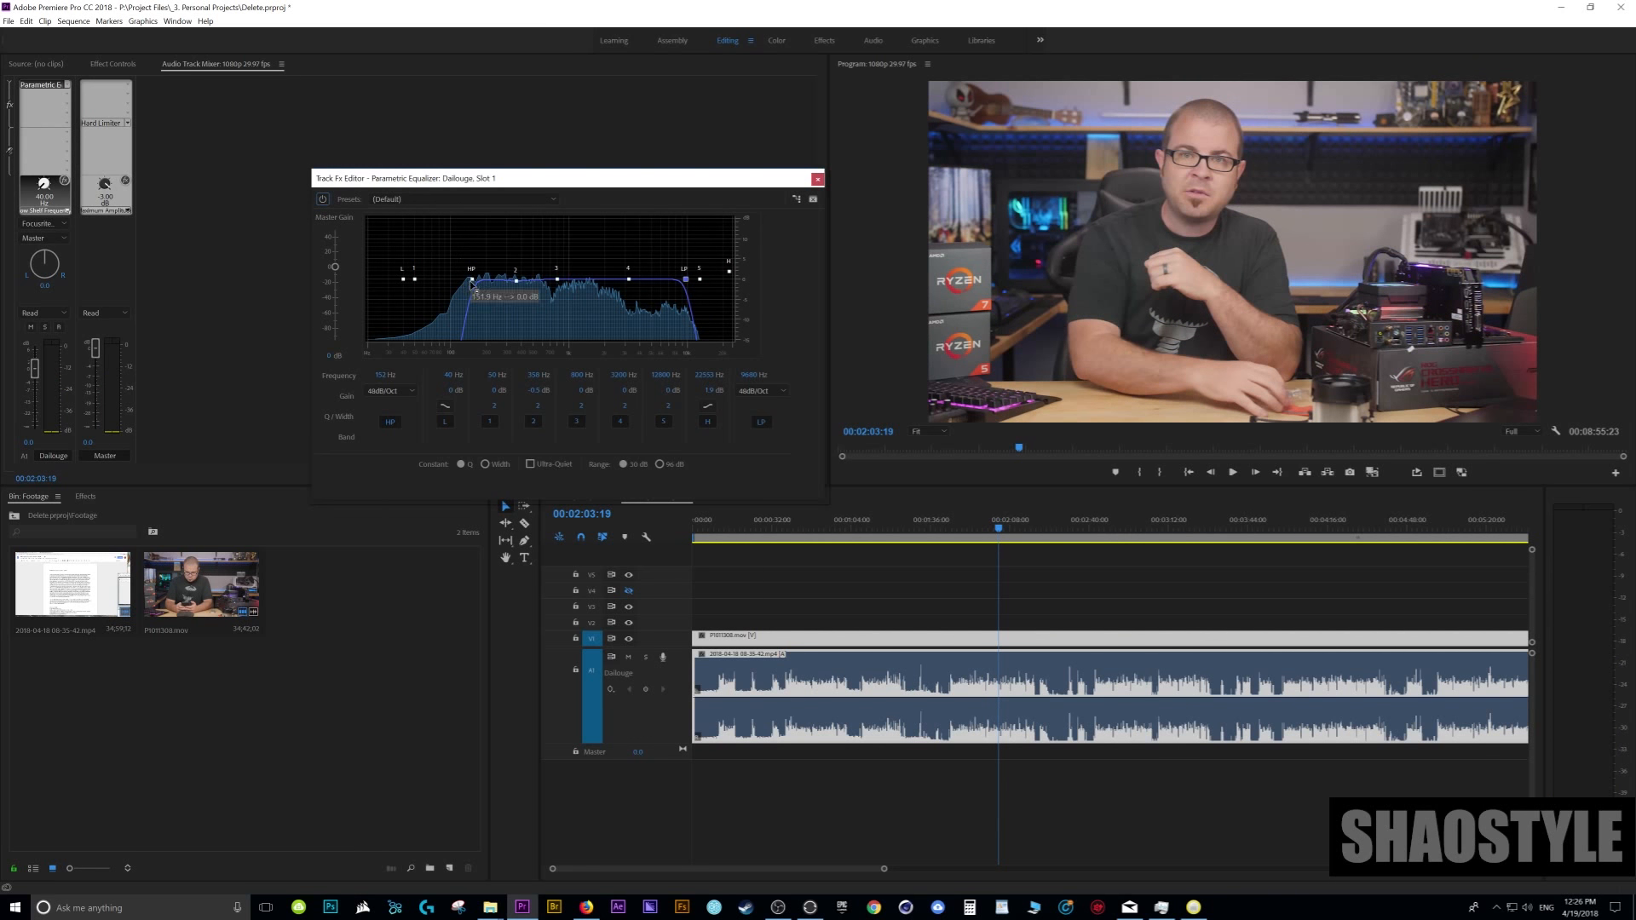
{"action": "left_click_drag", "start_coordinate": [472, 284], "coordinate": [444, 281]}
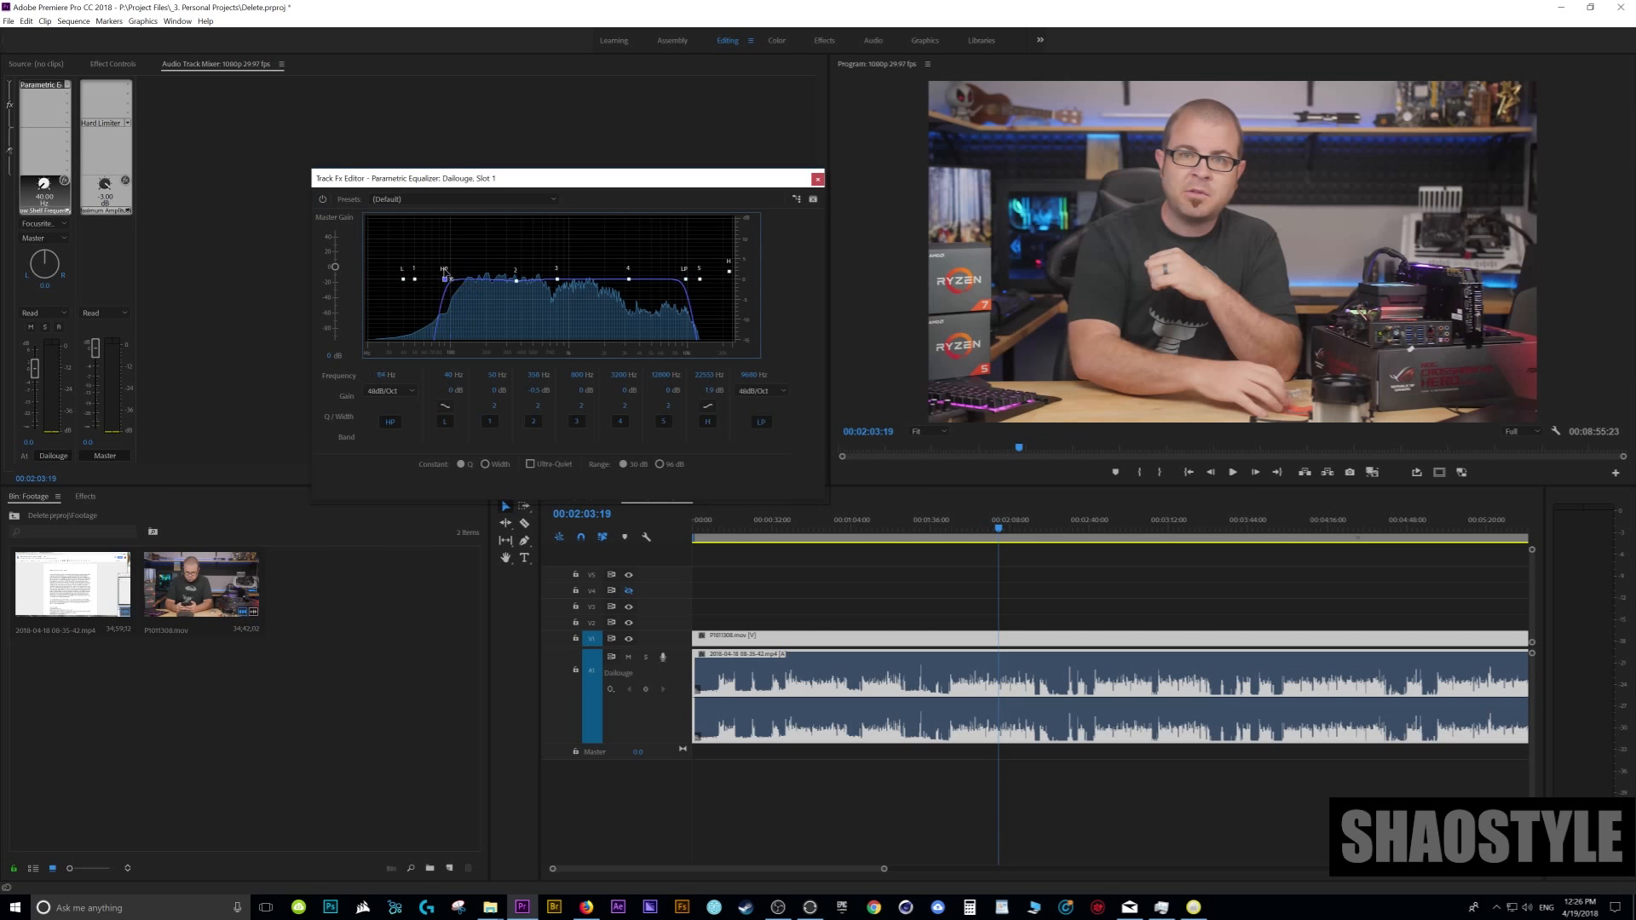
{"action": "left_click", "coordinate": [907, 530]}
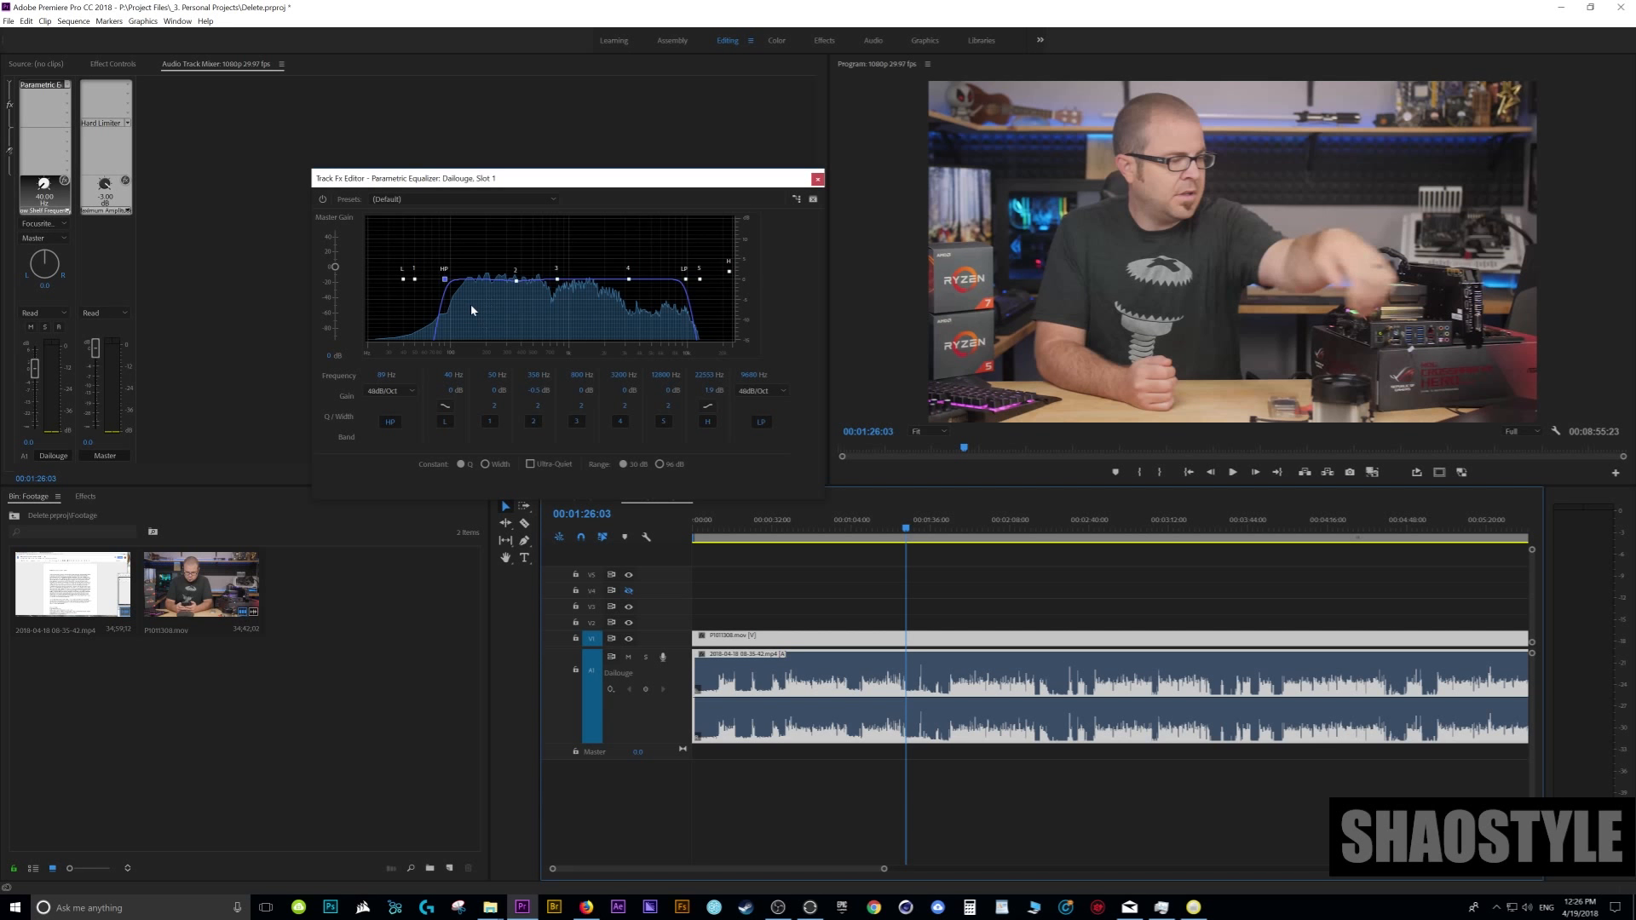
{"action": "key", "text": "space"}
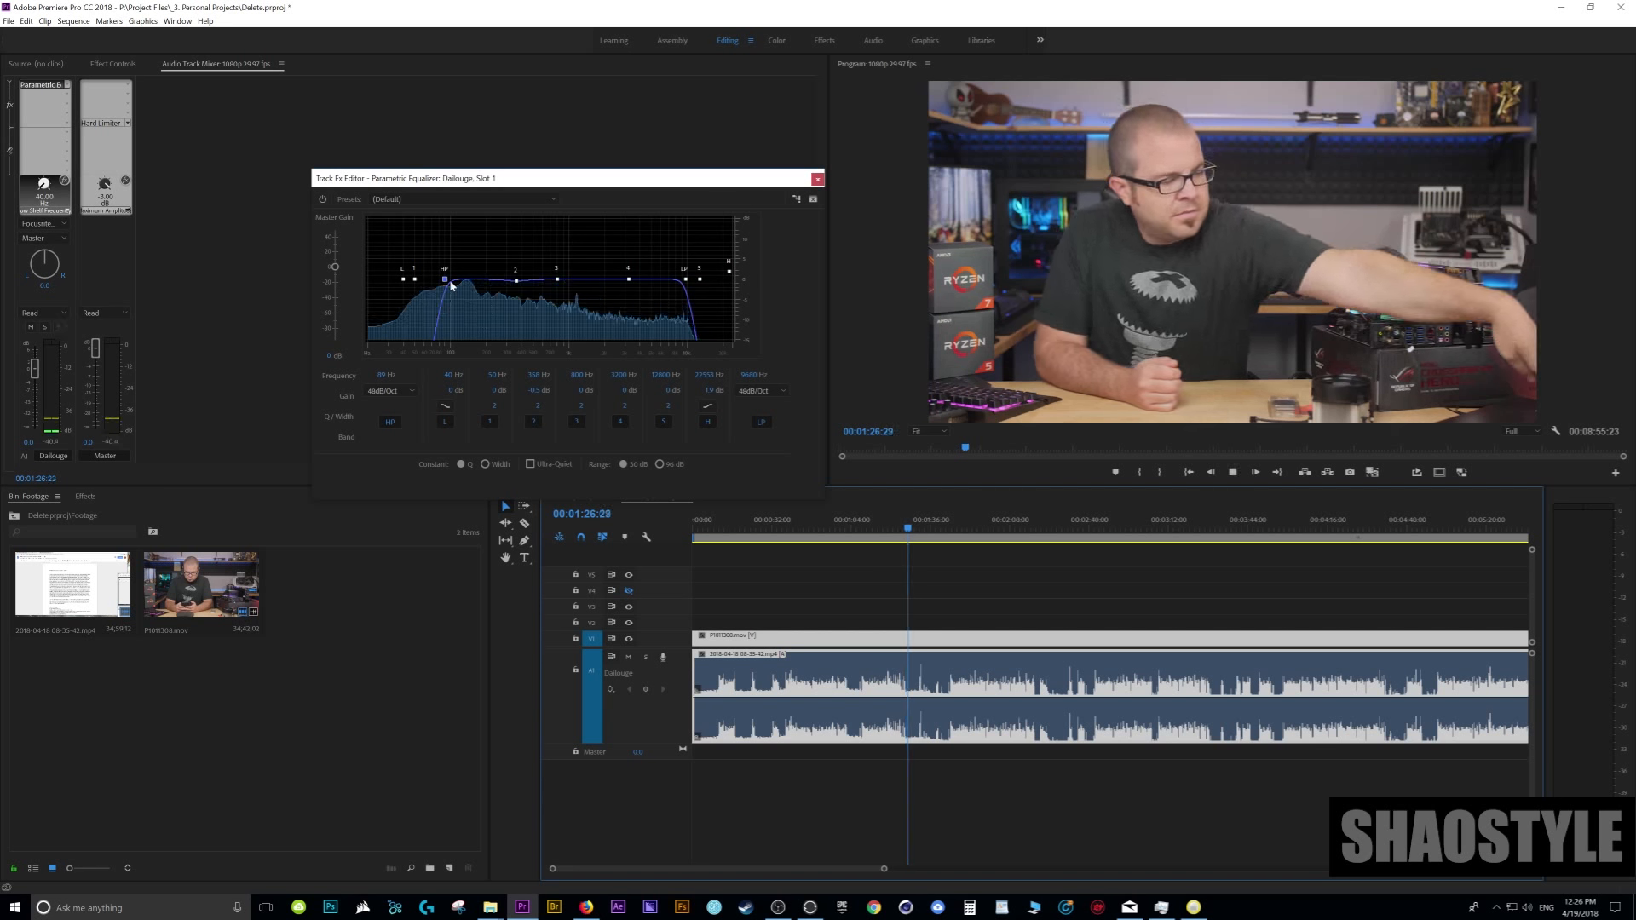
{"action": "left_click_drag", "start_coordinate": [445, 280], "coordinate": [452, 280]}
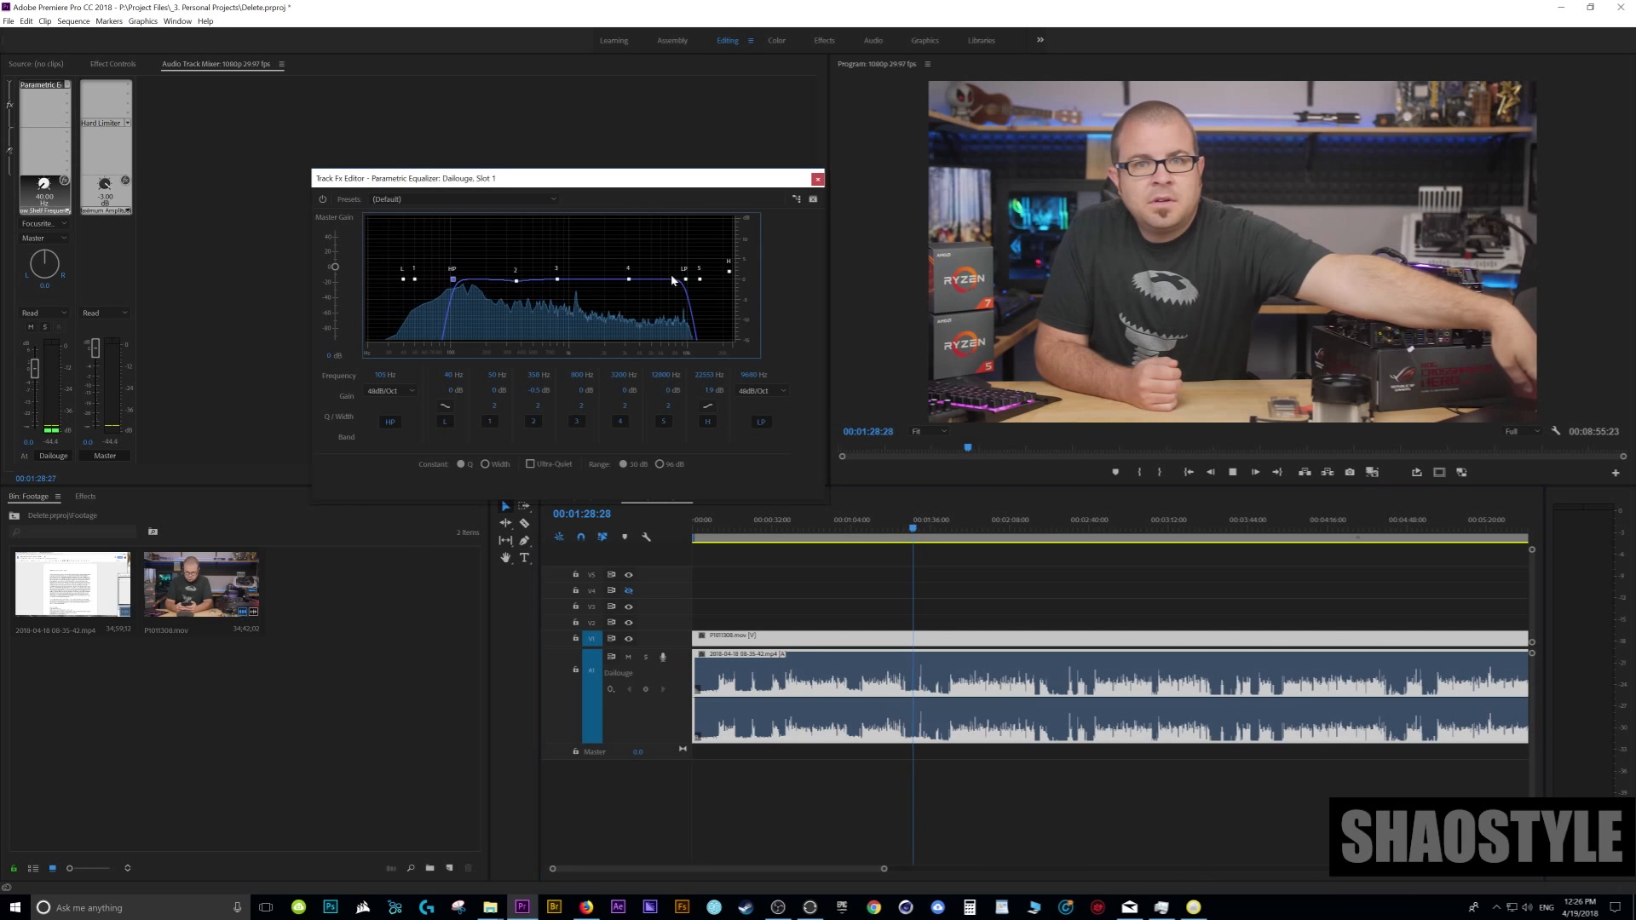
{"action": "left_click_drag", "start_coordinate": [691, 284], "coordinate": [692, 285]}
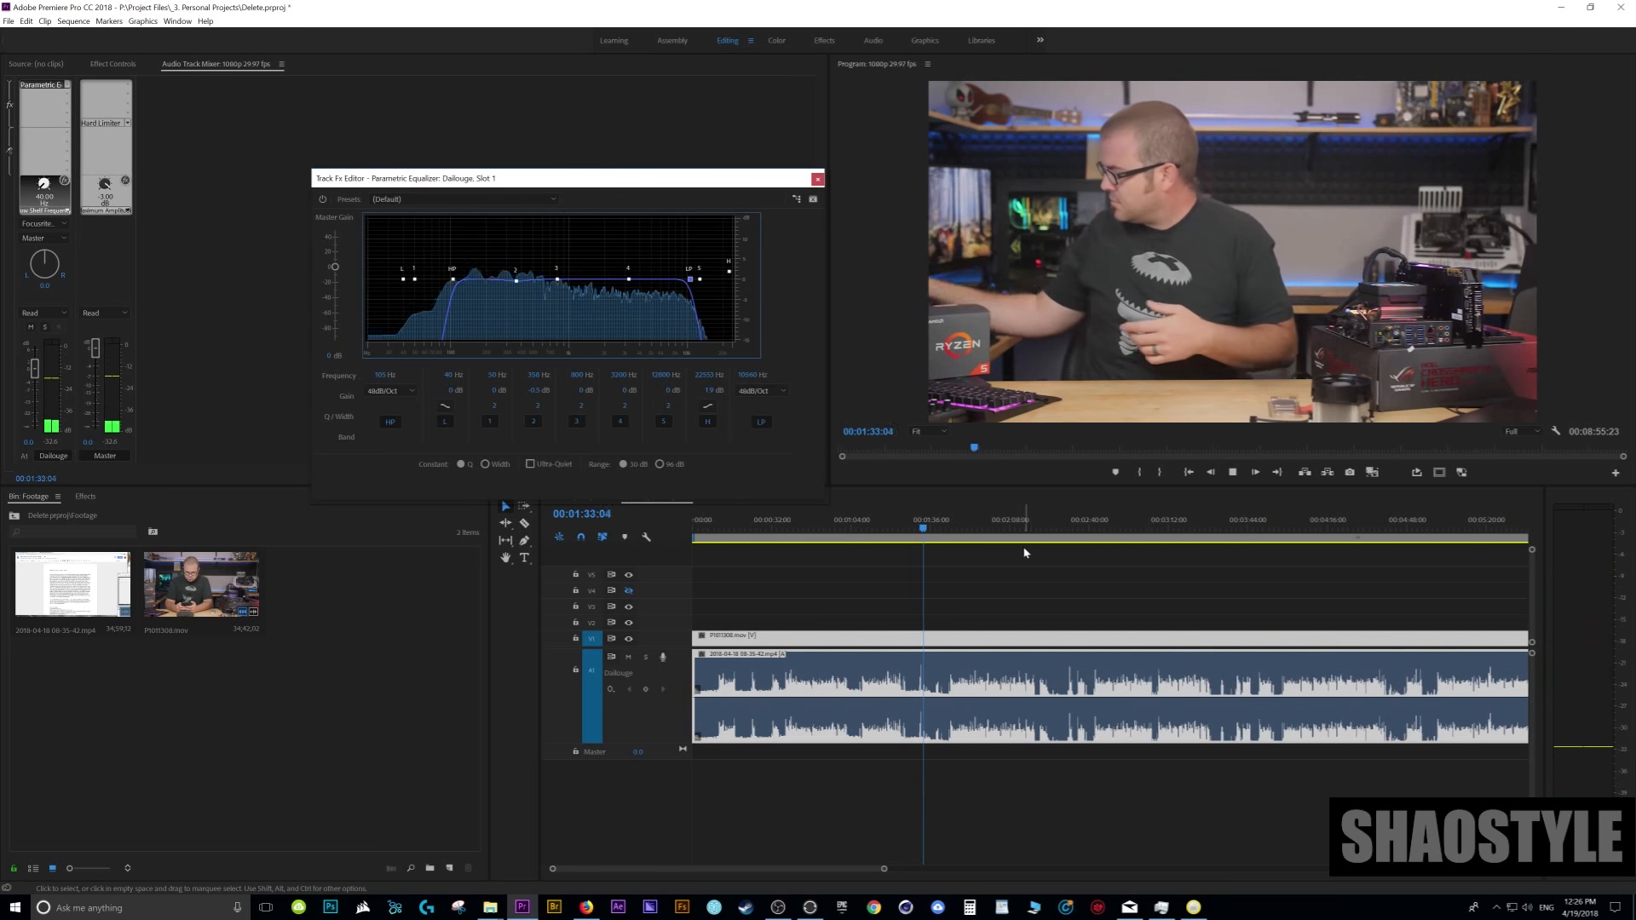
{"action": "left_click", "coordinate": [969, 540]}
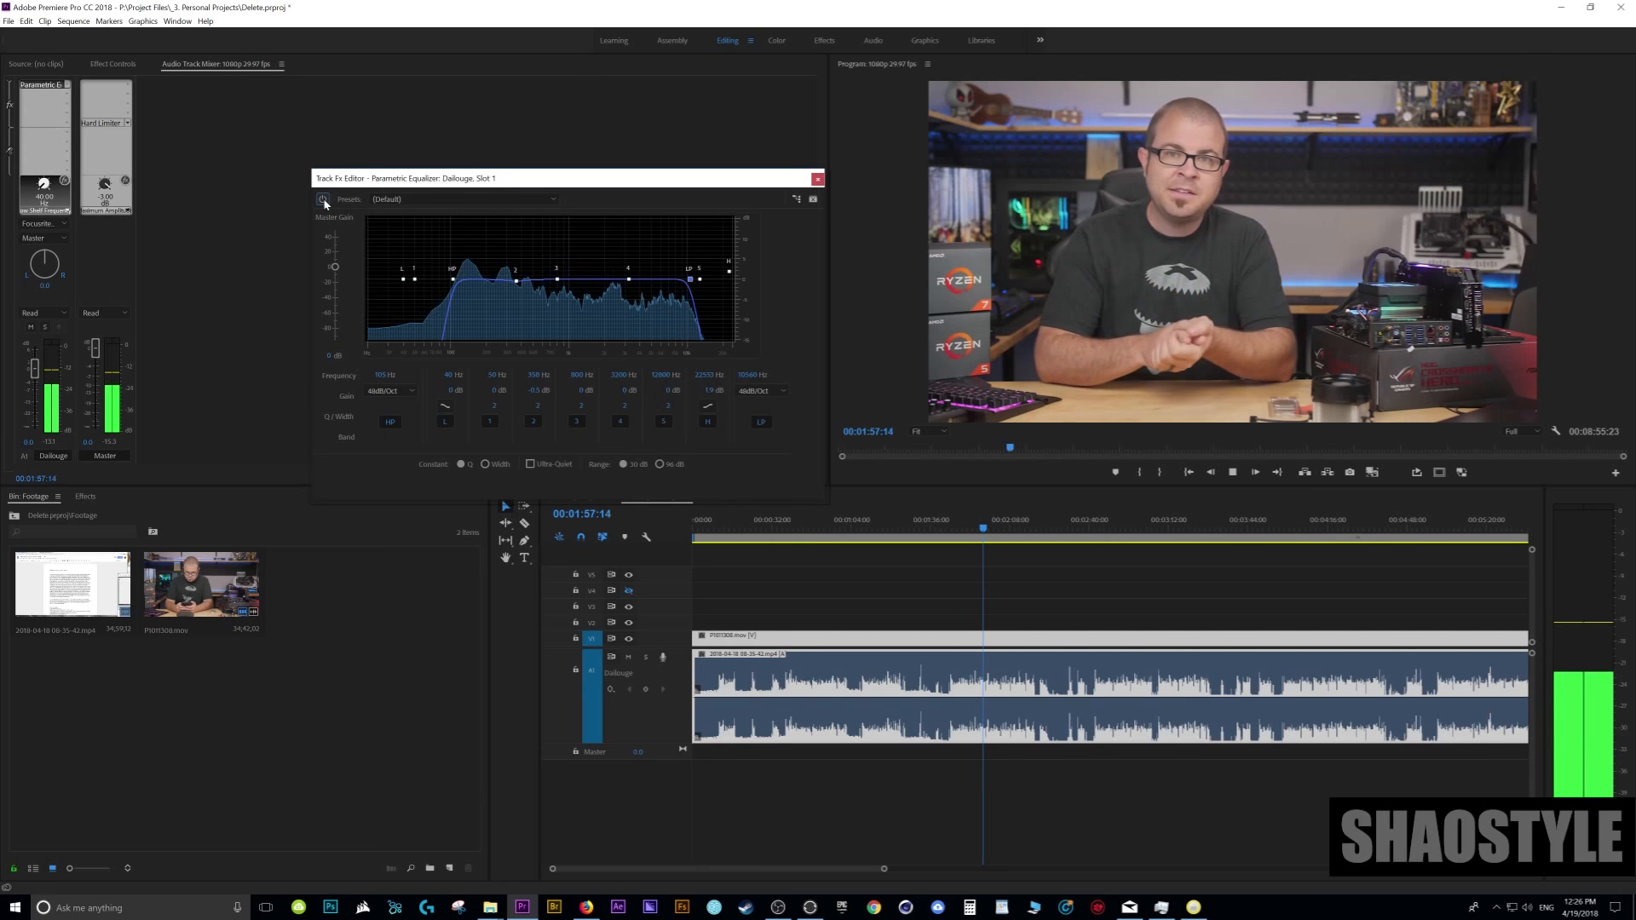
{"action": "key", "text": "space"}
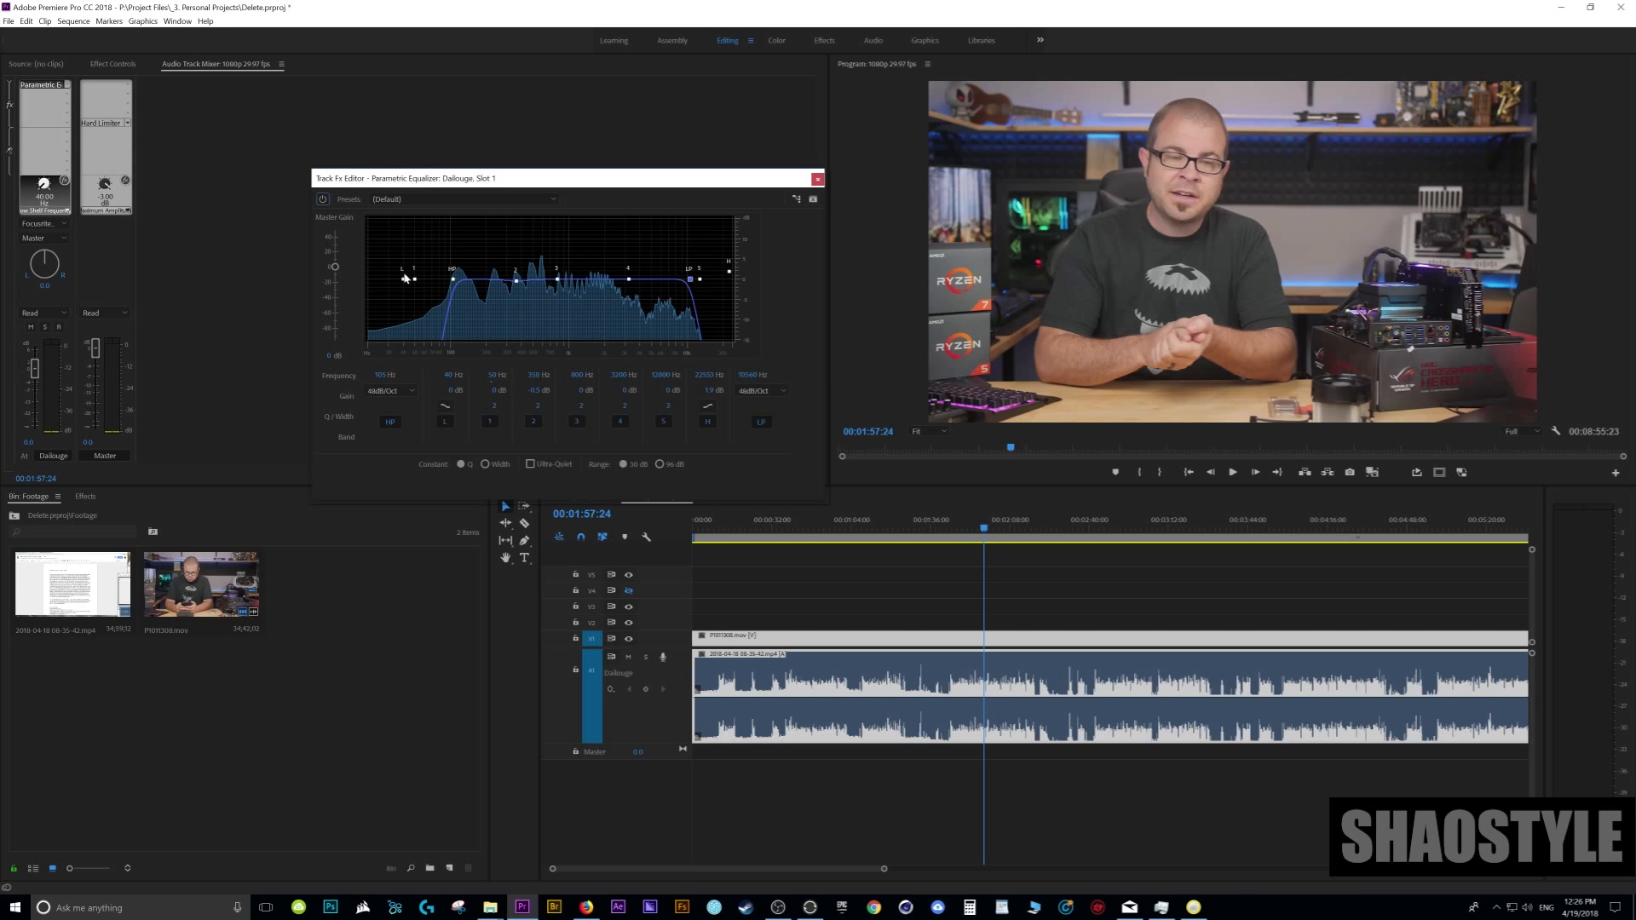
- Move the equalizer's band 1 point to about 205 Hz at 0 dB, inside the passed frequency range
{"action": "left_click_drag", "start_coordinate": [415, 280], "coordinate": [489, 280]}
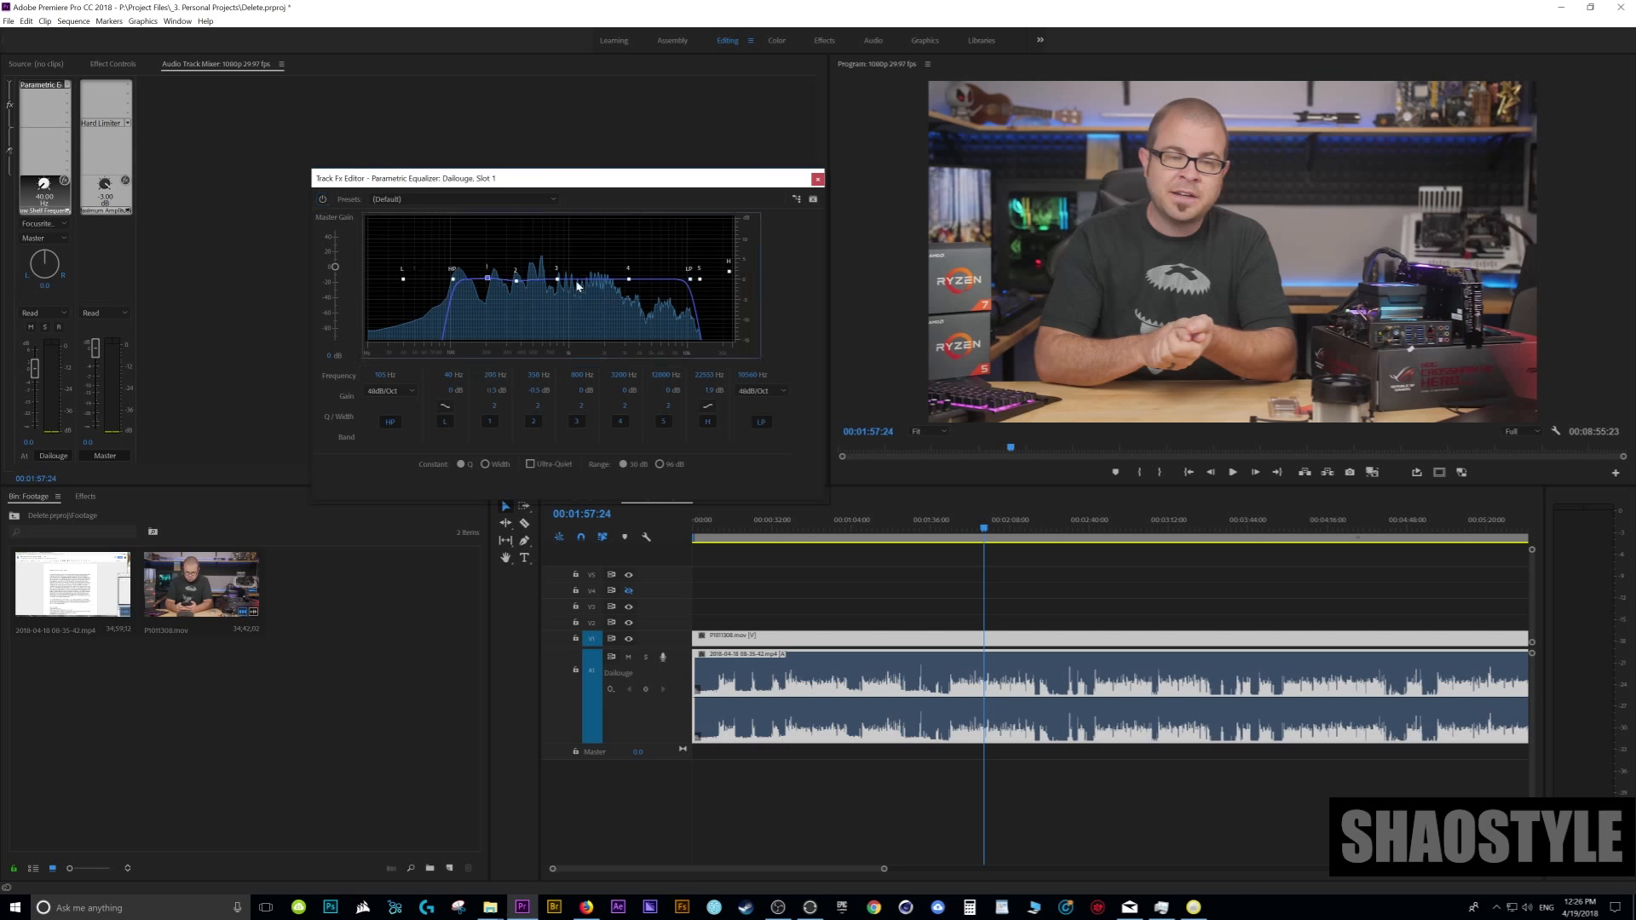
- Move the equalizer's high-shelf band above the low-pass cutoff and set its gain to 0 dB
{"action": "mouse_move", "coordinate": [699, 280]}
{"action": "left_mouse_down"}
{"action": "mouse_move", "coordinate": [659, 280]}
{"action": "mouse_move", "coordinate": [720, 273]}
{"action": "mouse_move", "coordinate": [690, 257]}
{"action": "left_mouse_up"}
{"action": "left_click_drag", "start_coordinate": [688, 254], "coordinate": [719, 280]}
{"action": "left_click", "coordinate": [701, 390]}
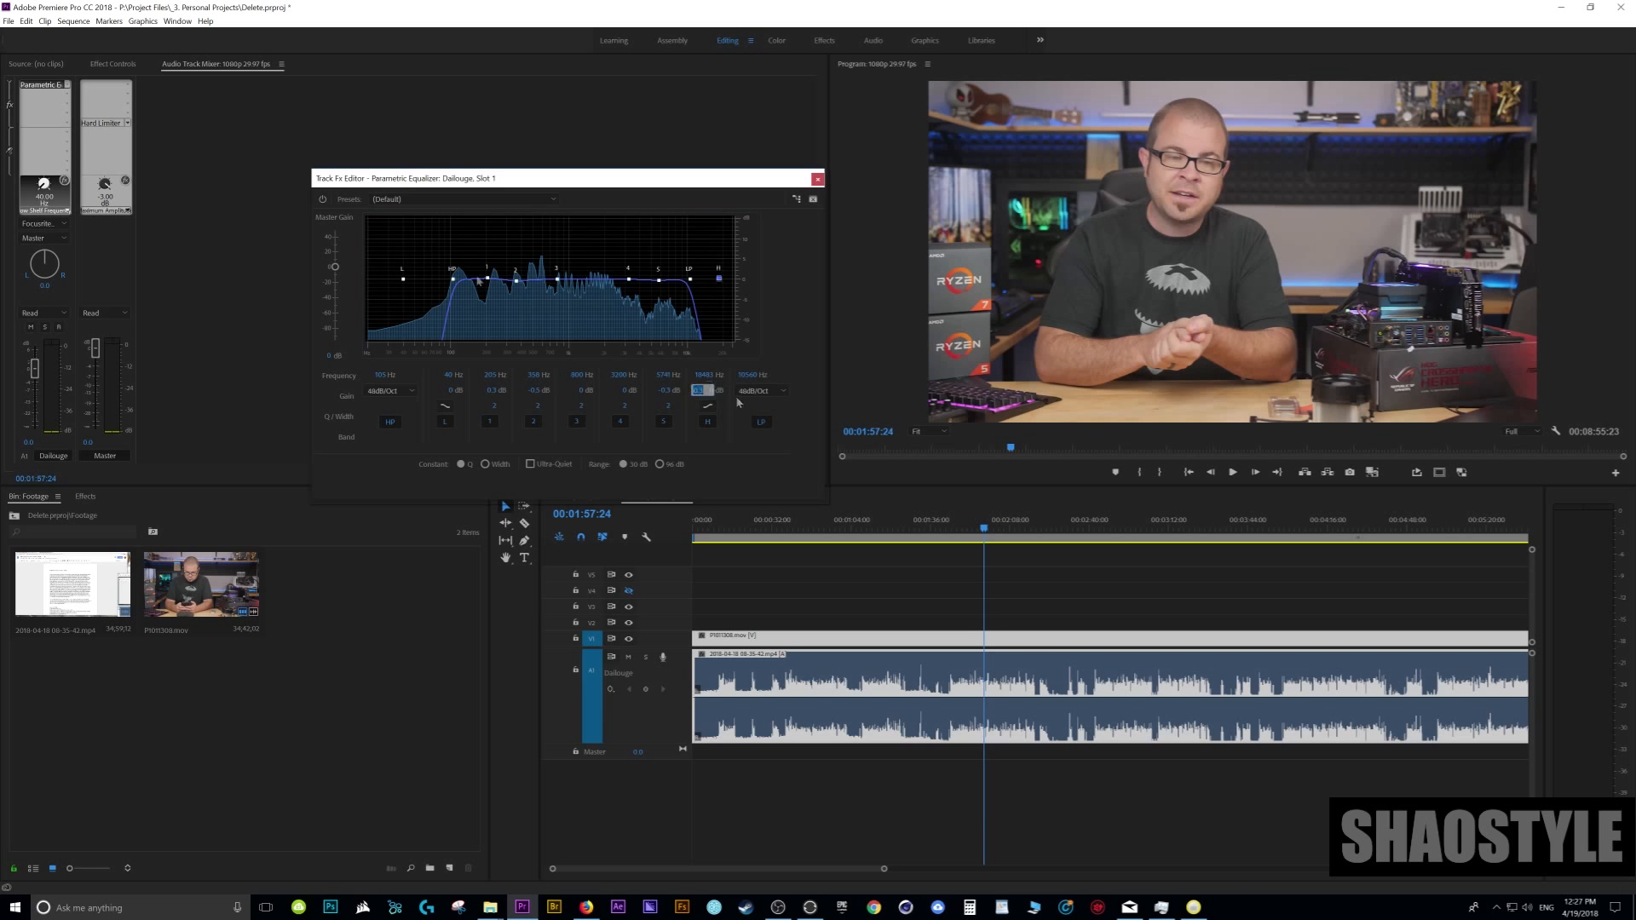
{"action": "type", "text": "0"}
{"action": "key", "text": "Return"}
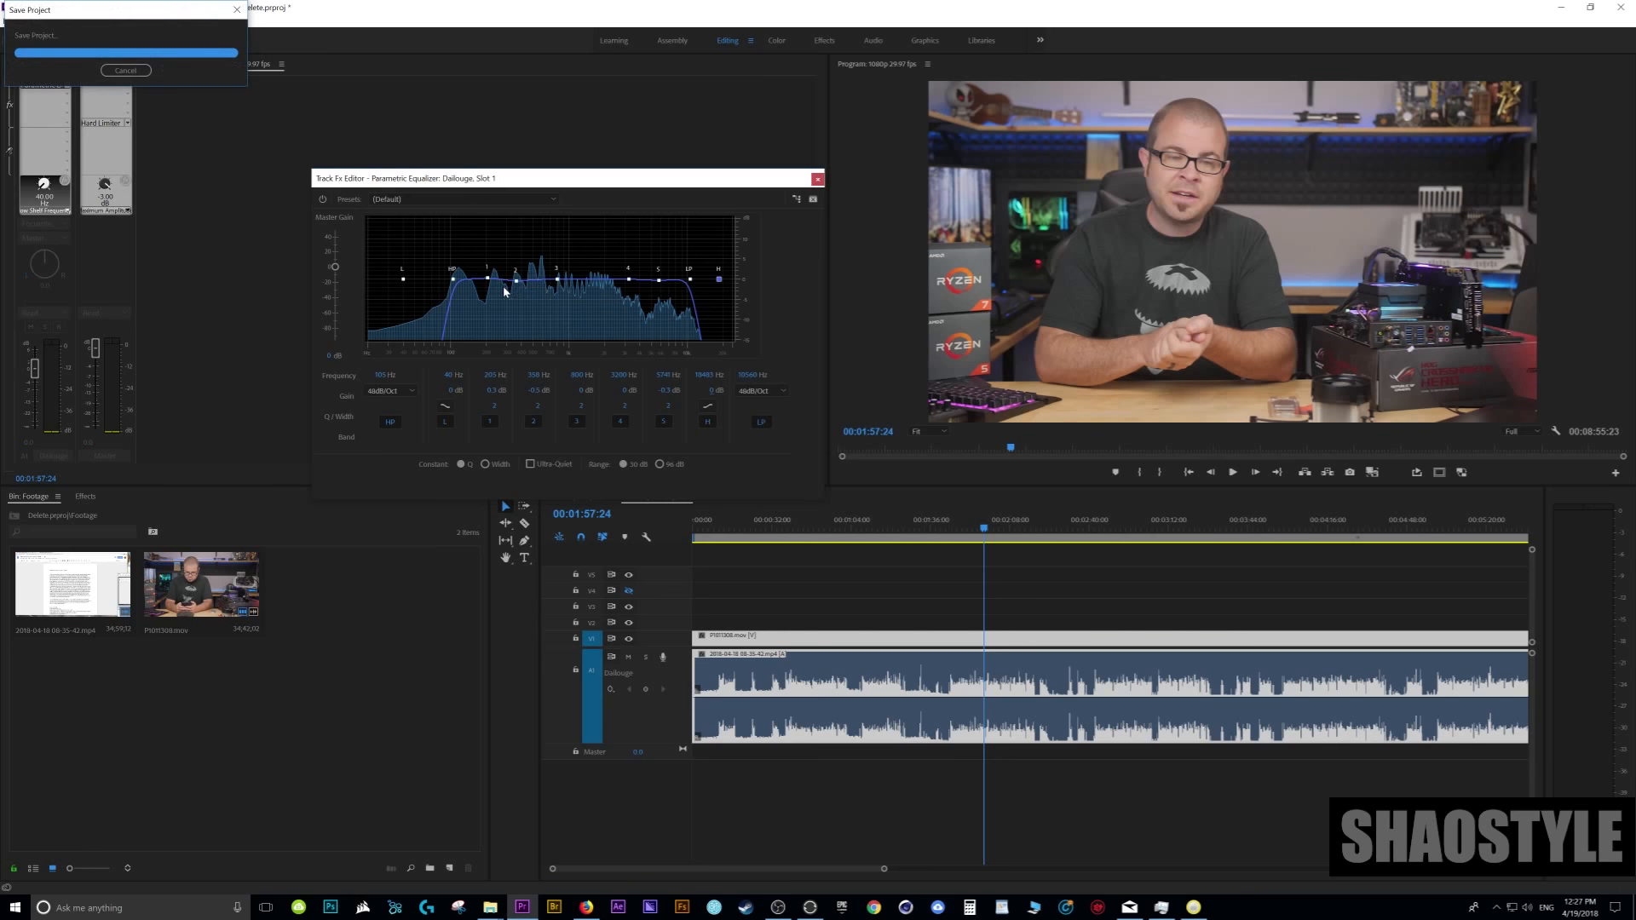
- Boost equalizer band 3 to about 14.4 dB near 1,490 Hz and raise its Q to form a narrow peak
{"action": "left_click_drag", "start_coordinate": [562, 282], "coordinate": [579, 228]}
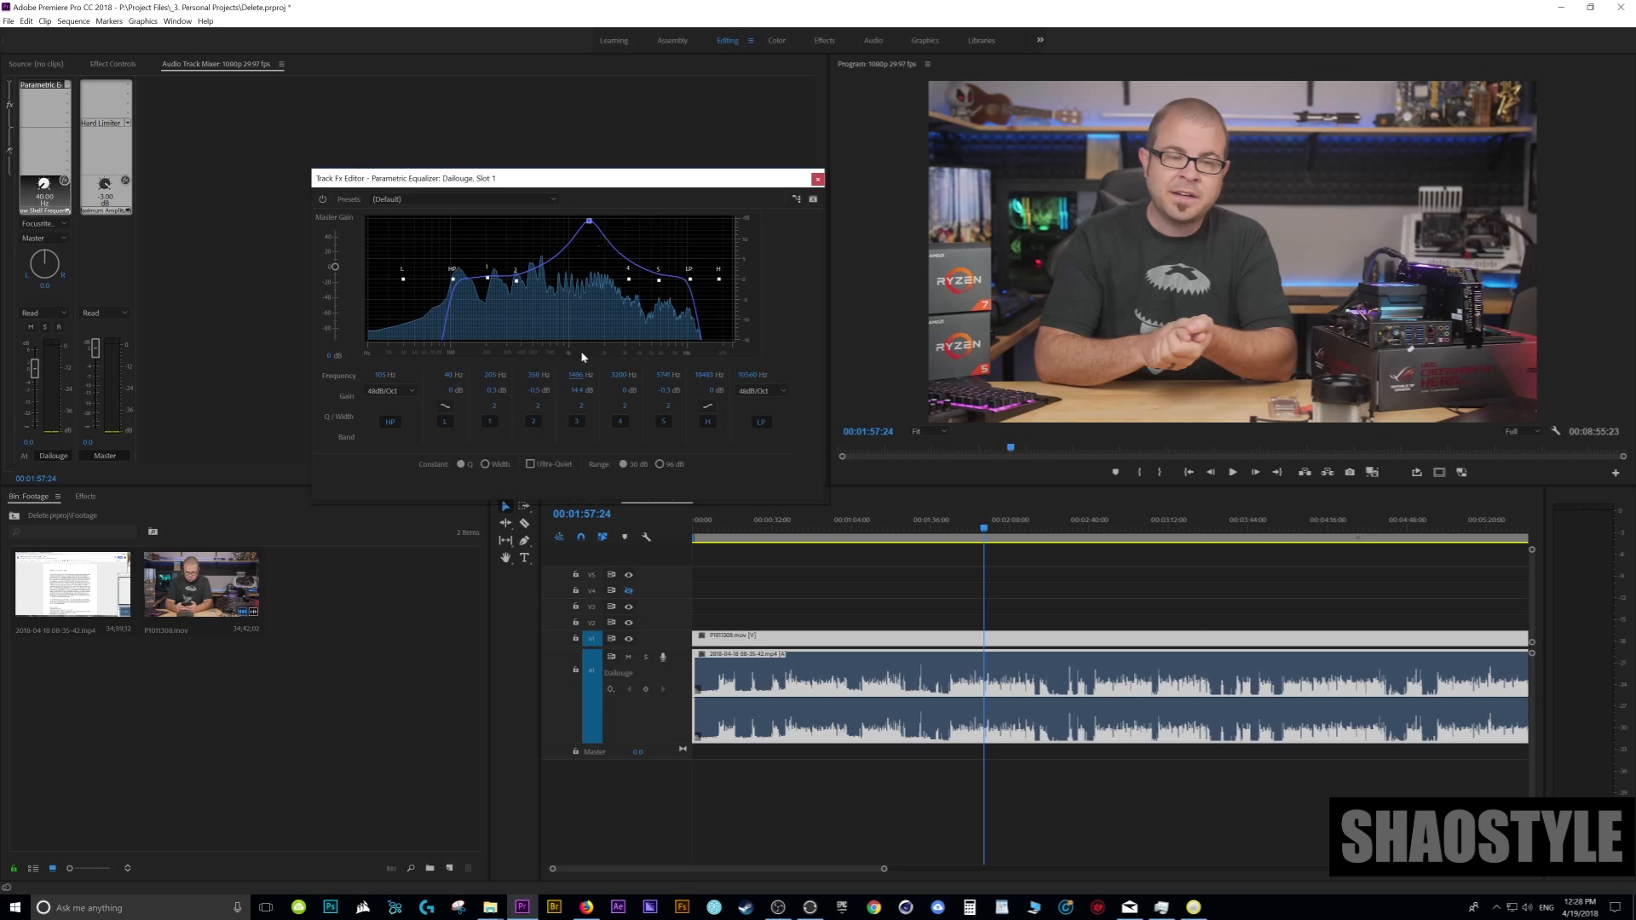
{"action": "mouse_move", "coordinate": [583, 409]}
{"action": "left_mouse_down"}
{"action": "mouse_move", "coordinate": [596, 408]}
{"action": "mouse_move", "coordinate": [583, 410]}
{"action": "left_mouse_up"}
{"action": "left_click", "coordinate": [583, 409]}
{"action": "type", "text": "50"}
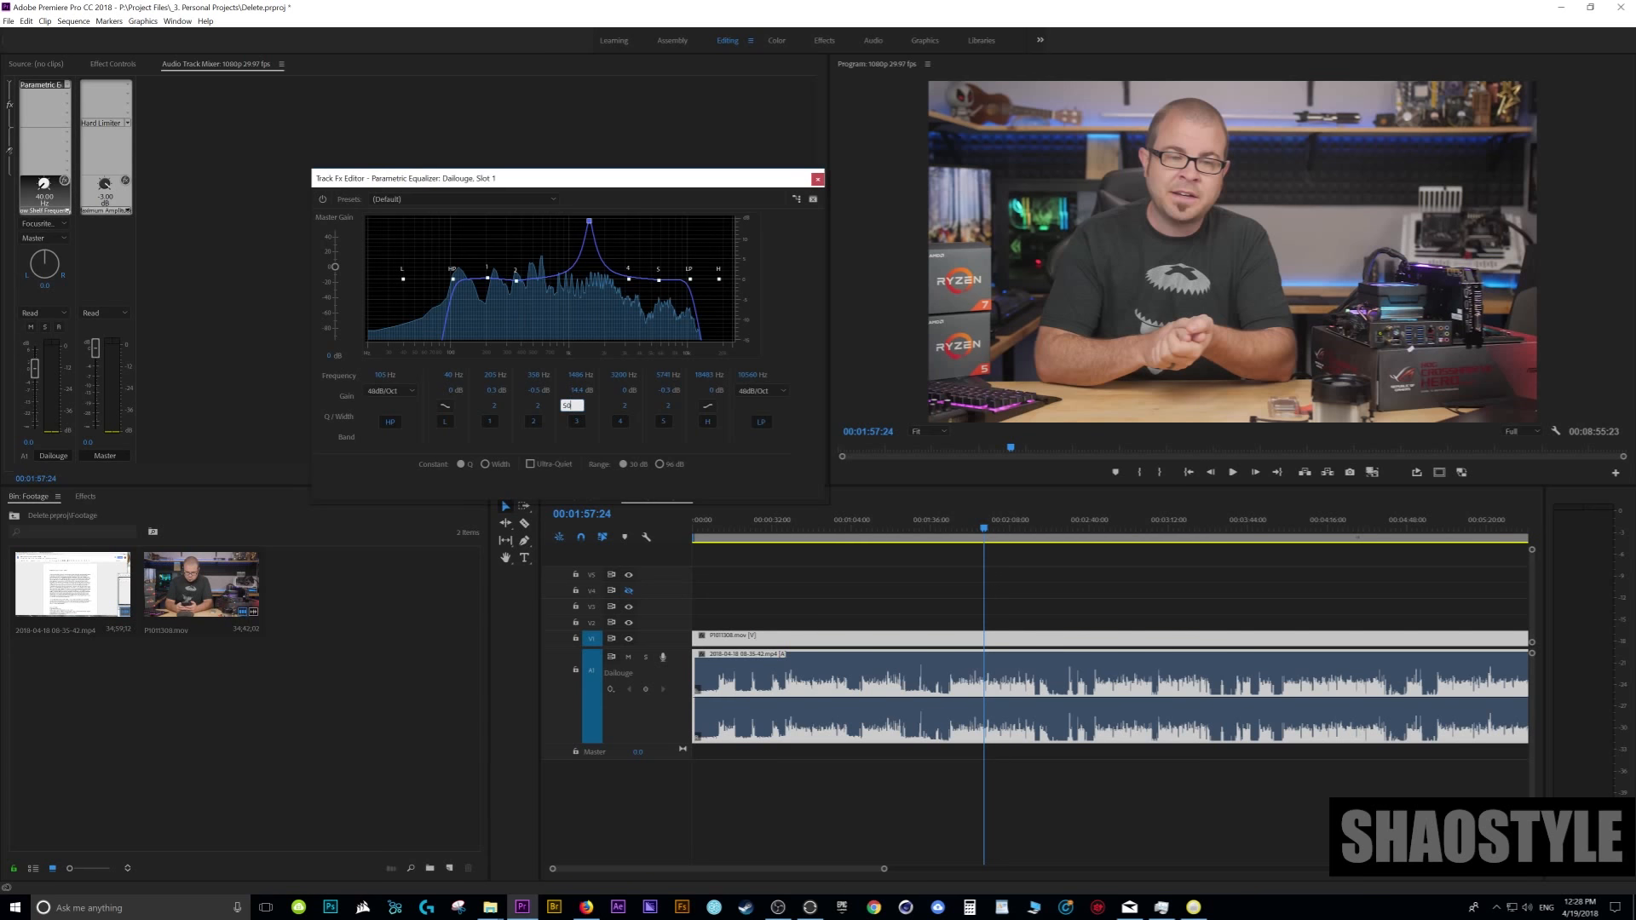
{"action": "key", "text": "Return"}
- Sweep band 3 across the voice during playback, settle it at about 1,600 Hz, and set its gain to -3 dB
{"action": "key", "text": "space"}
{"action": "mouse_move", "coordinate": [591, 223]}
{"action": "left_mouse_down"}
{"action": "mouse_move", "coordinate": [606, 227]}
{"action": "mouse_move", "coordinate": [569, 227]}
{"action": "left_mouse_up"}
{"action": "key", "text": "space"}
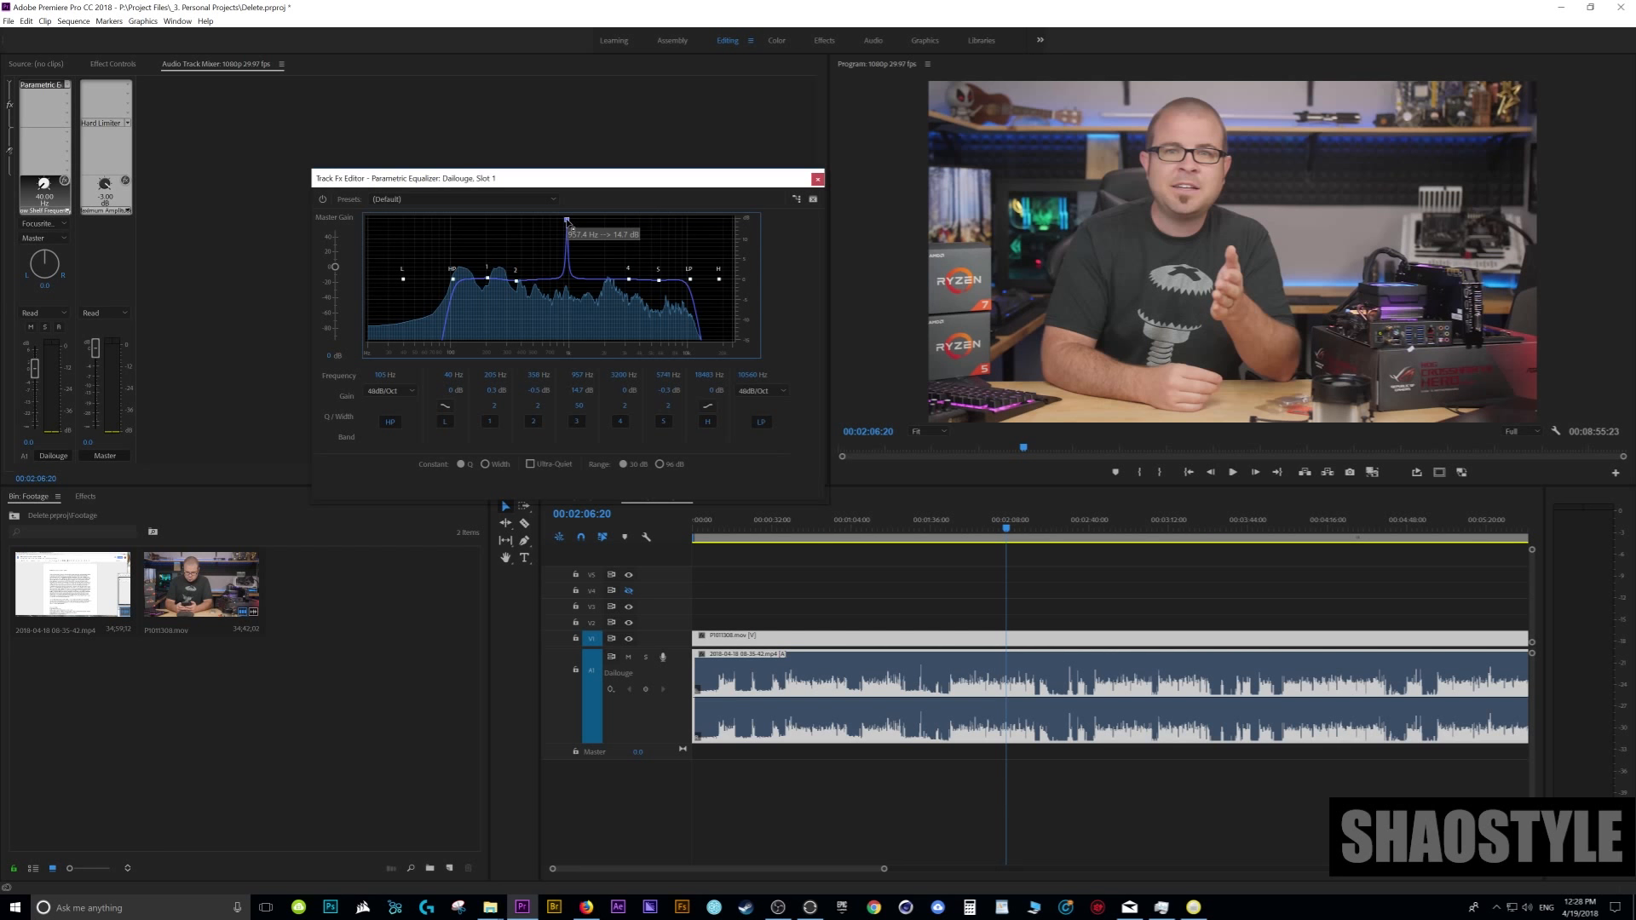
{"action": "key", "text": "space"}
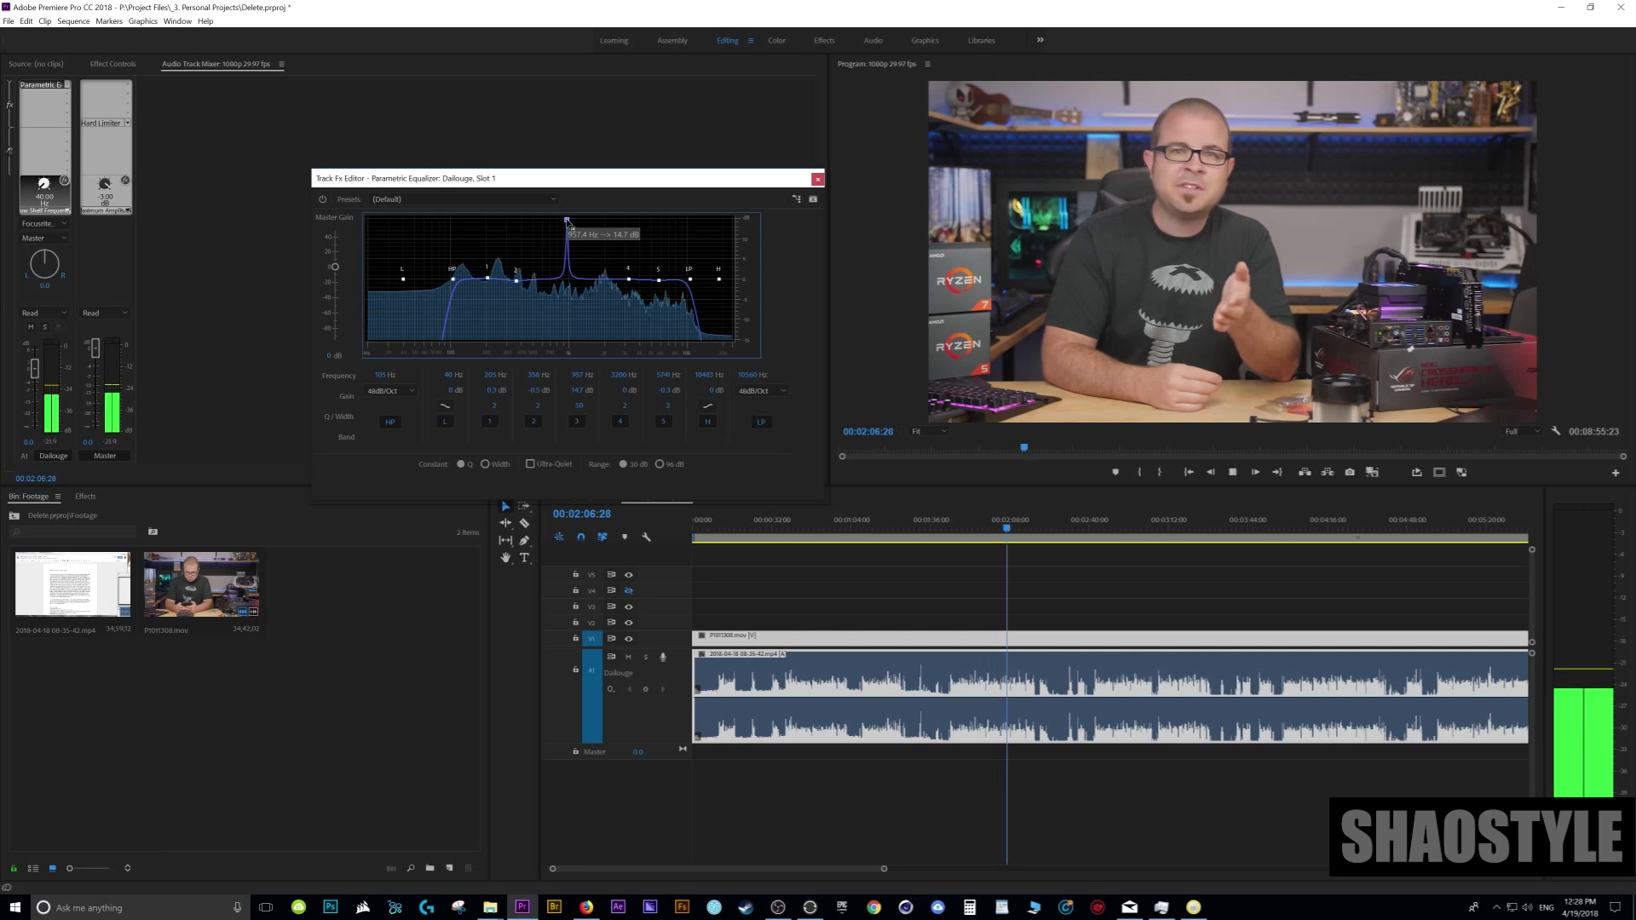
{"action": "left_click_drag", "start_coordinate": [568, 220], "coordinate": [597, 226]}
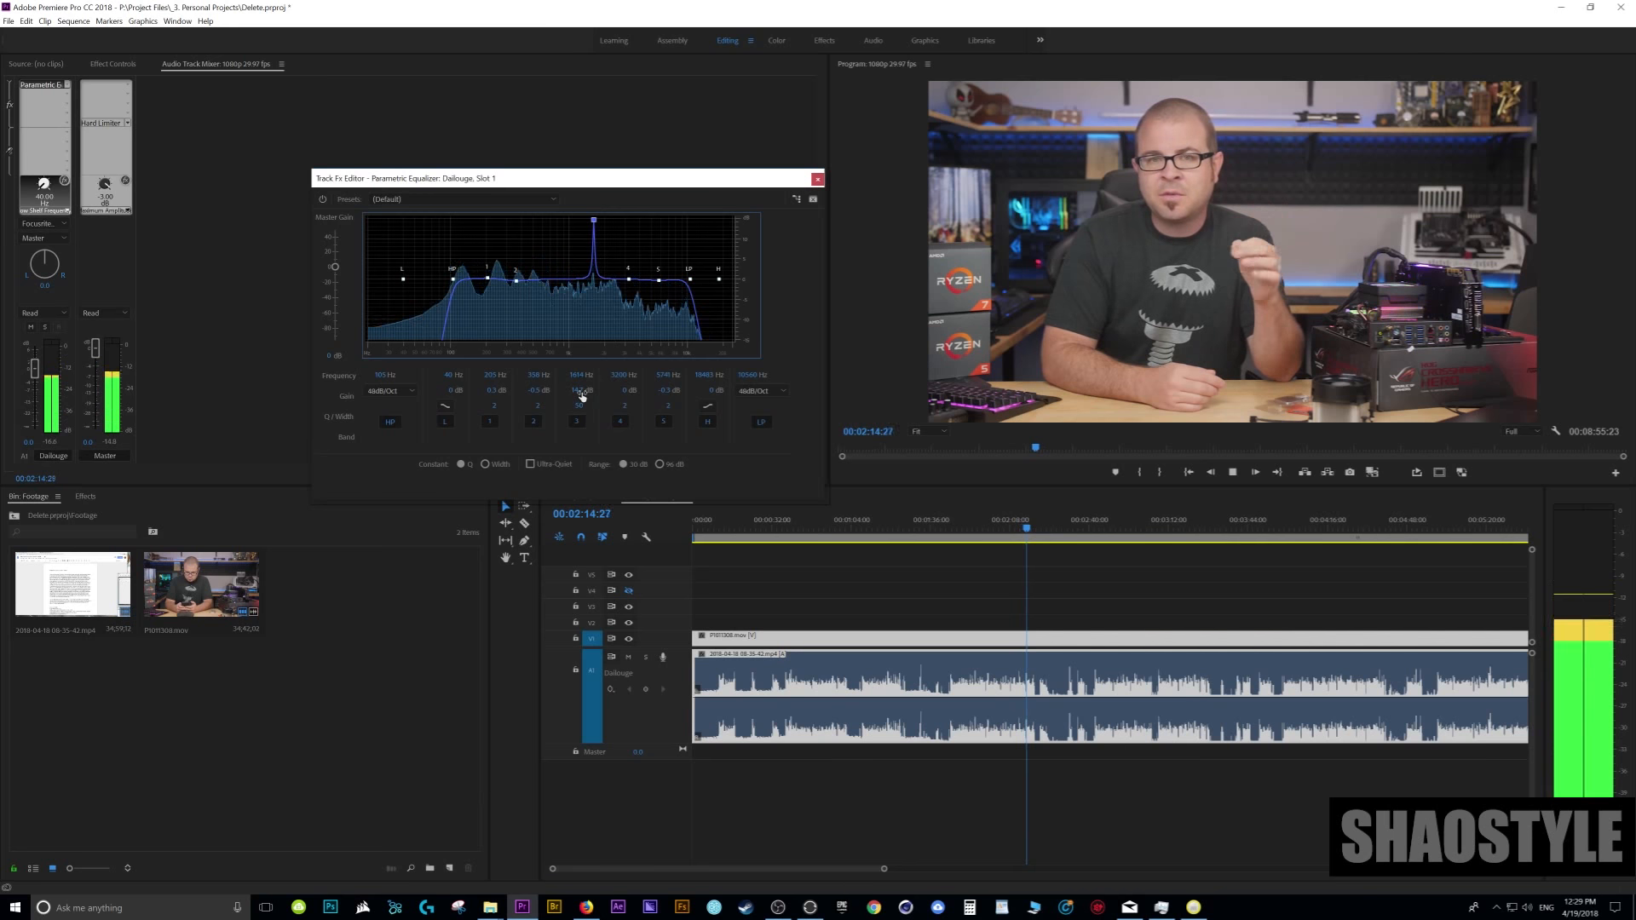
{"action": "key", "text": "space"}
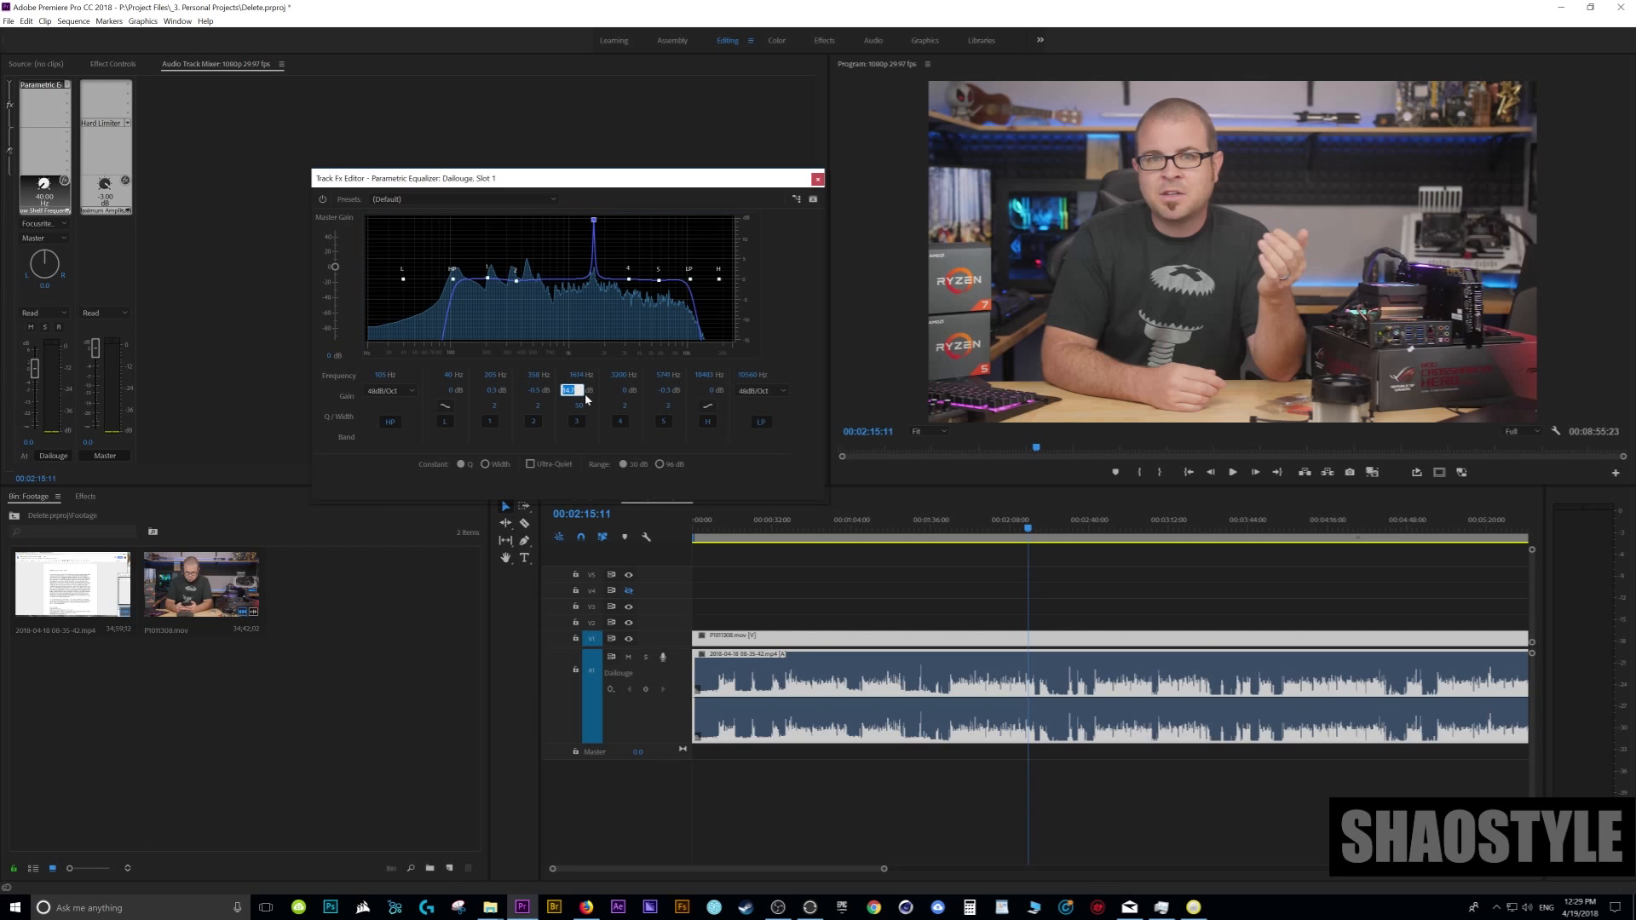
{"action": "key", "text": "Return"}
- Boost band 1 to about 12 dB near 220 Hz and set its Q to 50
{"action": "left_click_drag", "start_coordinate": [488, 287], "coordinate": [493, 231]}
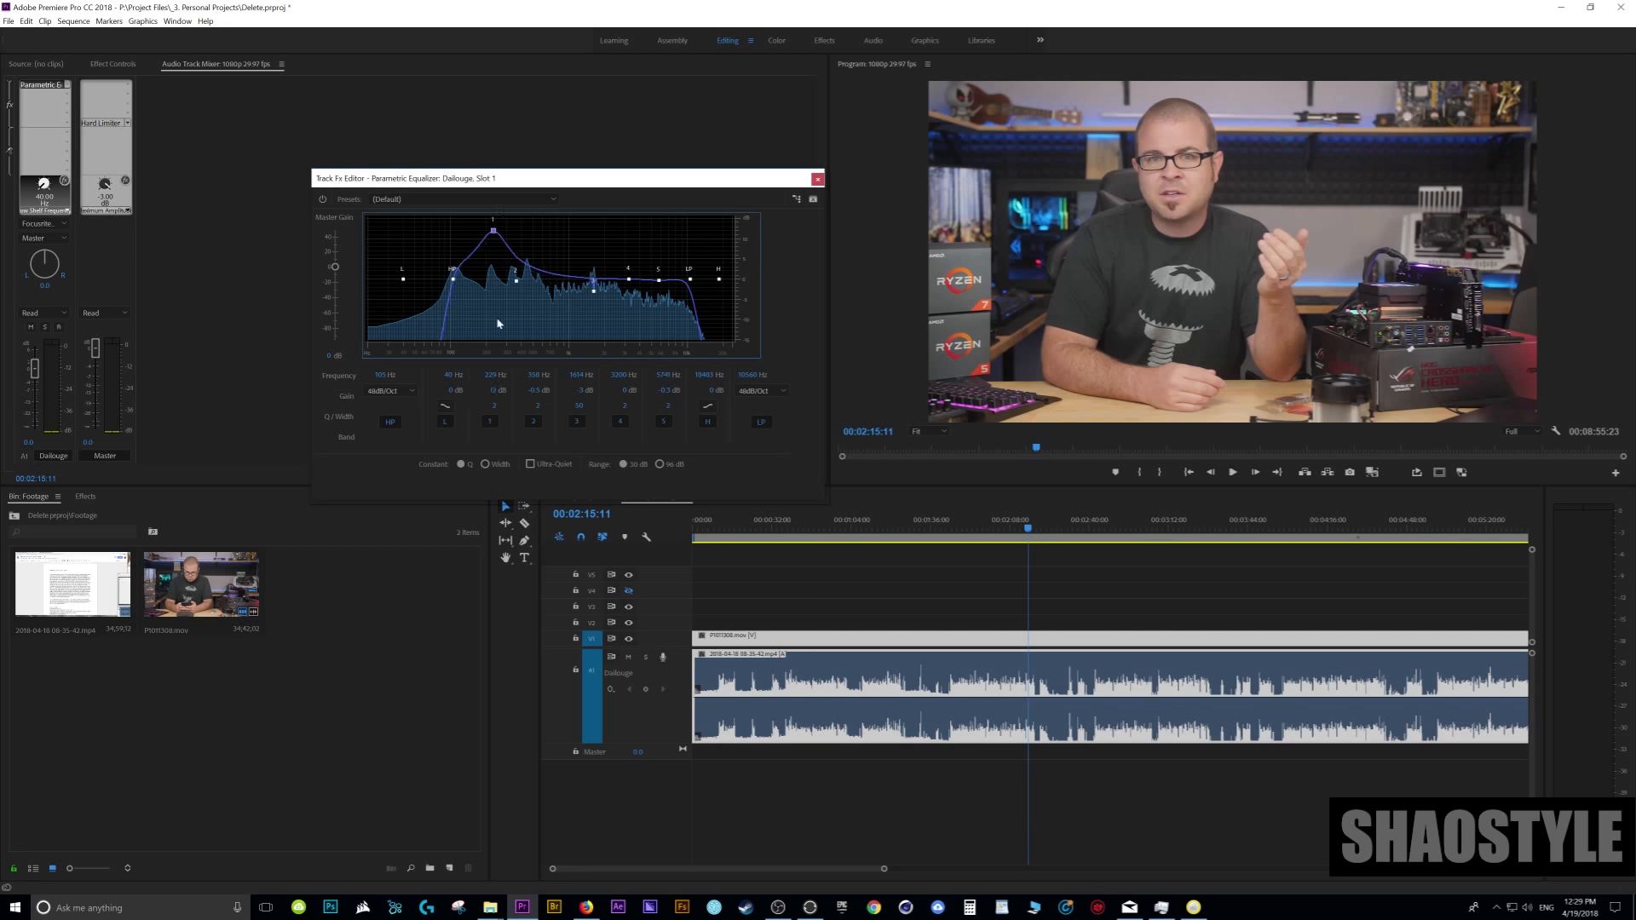
{"action": "left_click", "coordinate": [495, 405]}
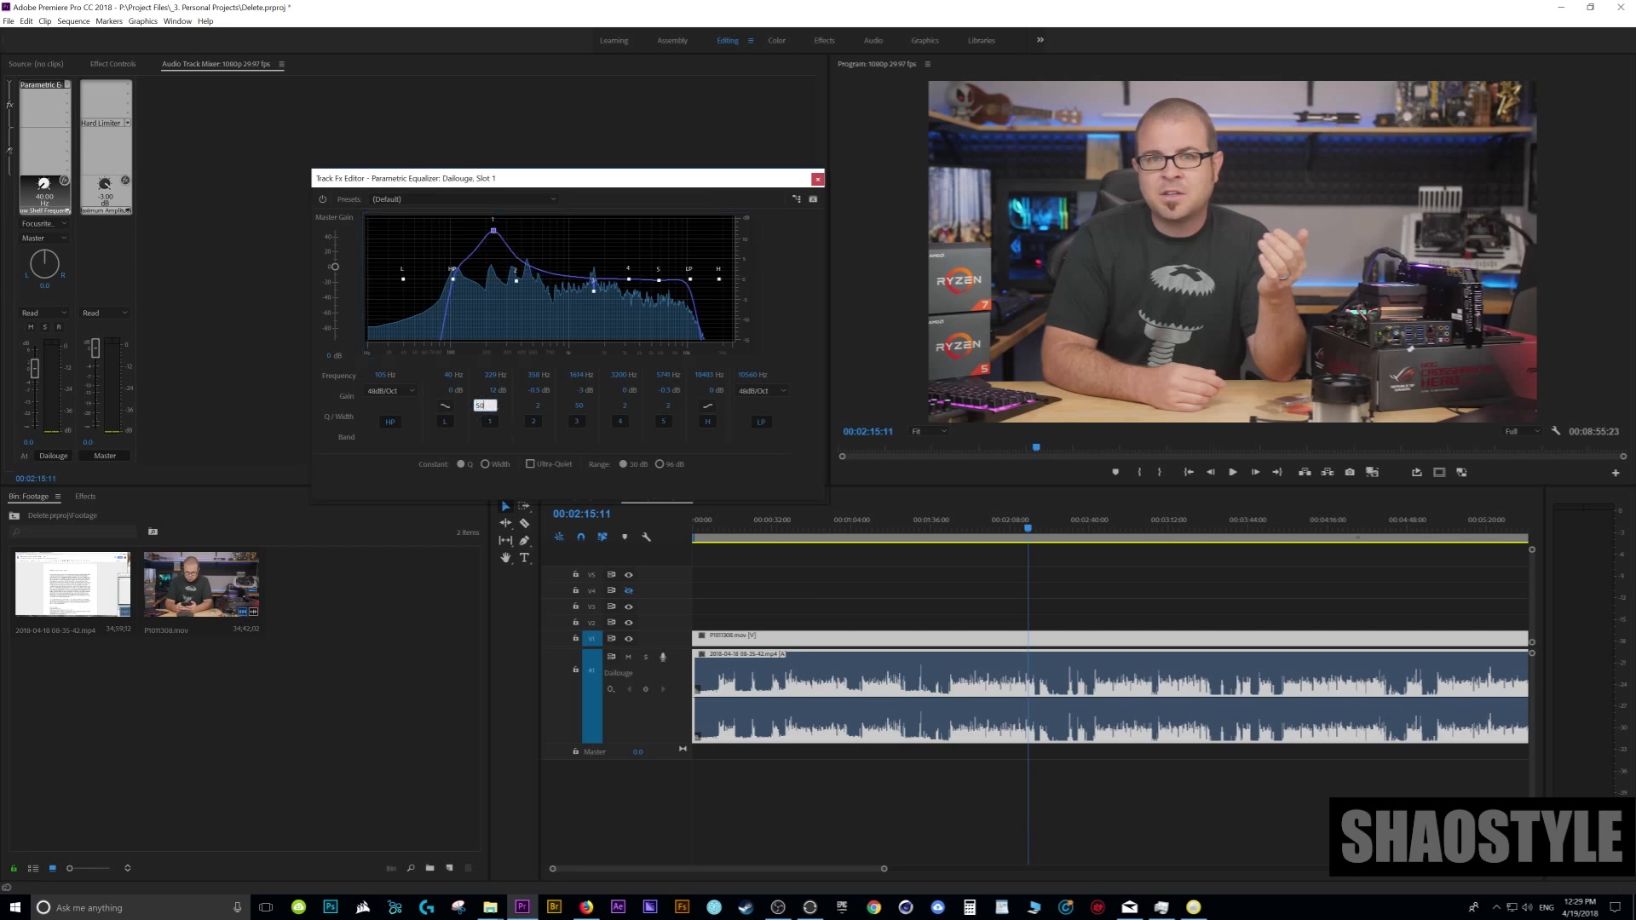
{"action": "type", "text": "50"}
{"action": "key", "text": "Return"}
- Sweep band 1 during playback to about 957 Hz and set its gain to -3 dB
{"action": "mouse_move", "coordinate": [499, 238]}
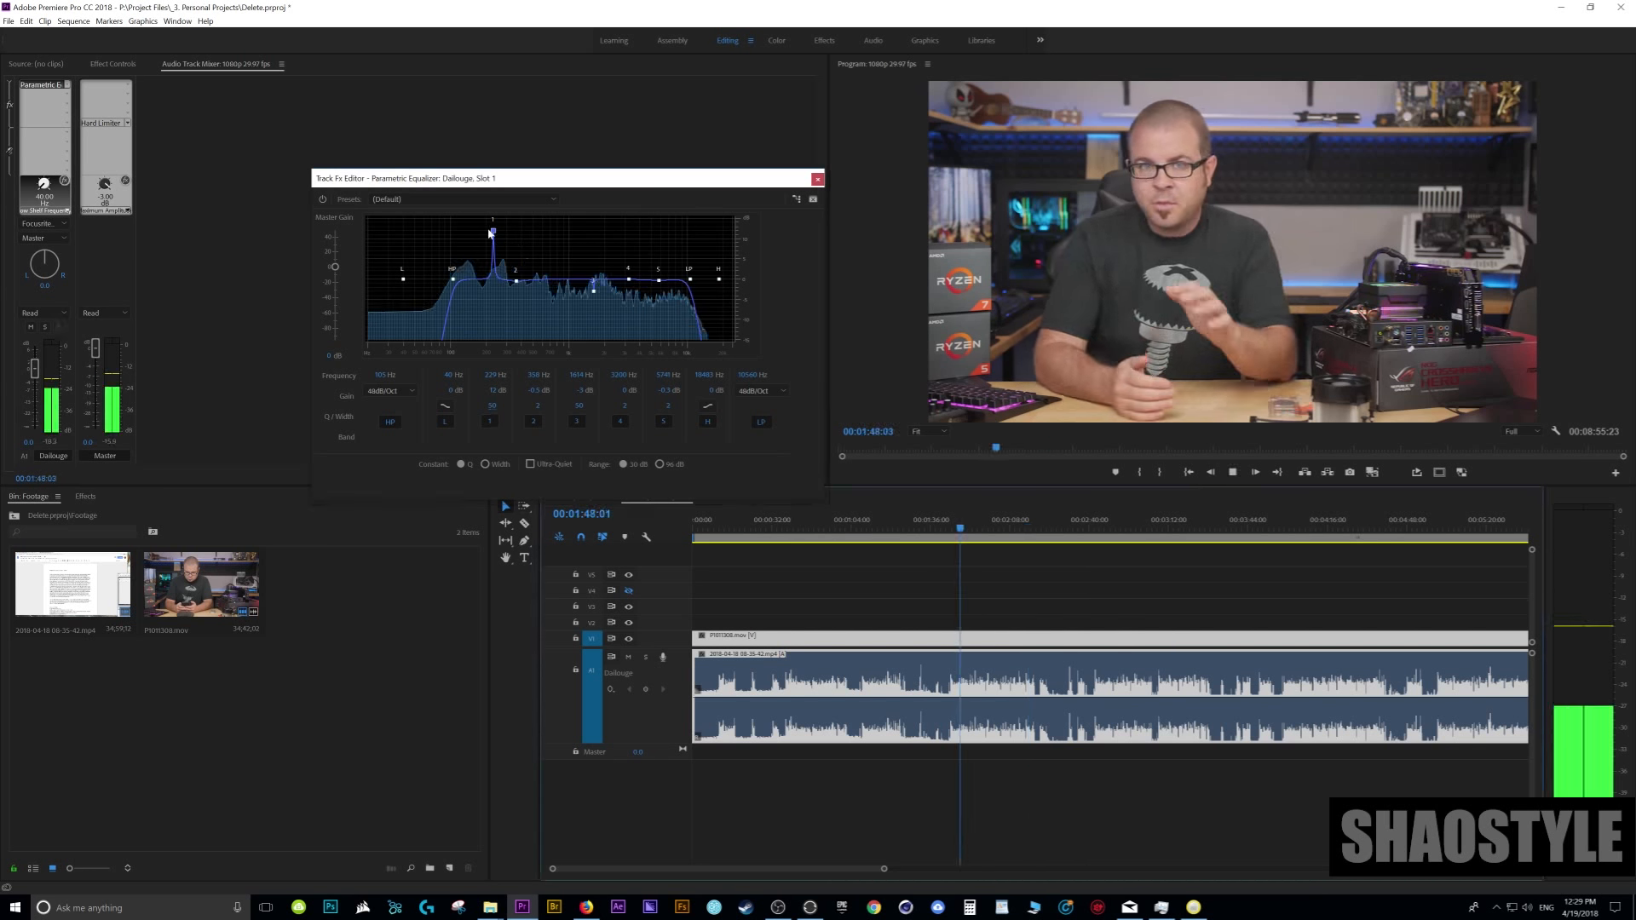
{"action": "left_click_drag", "start_coordinate": [491, 234], "coordinate": [567, 221]}
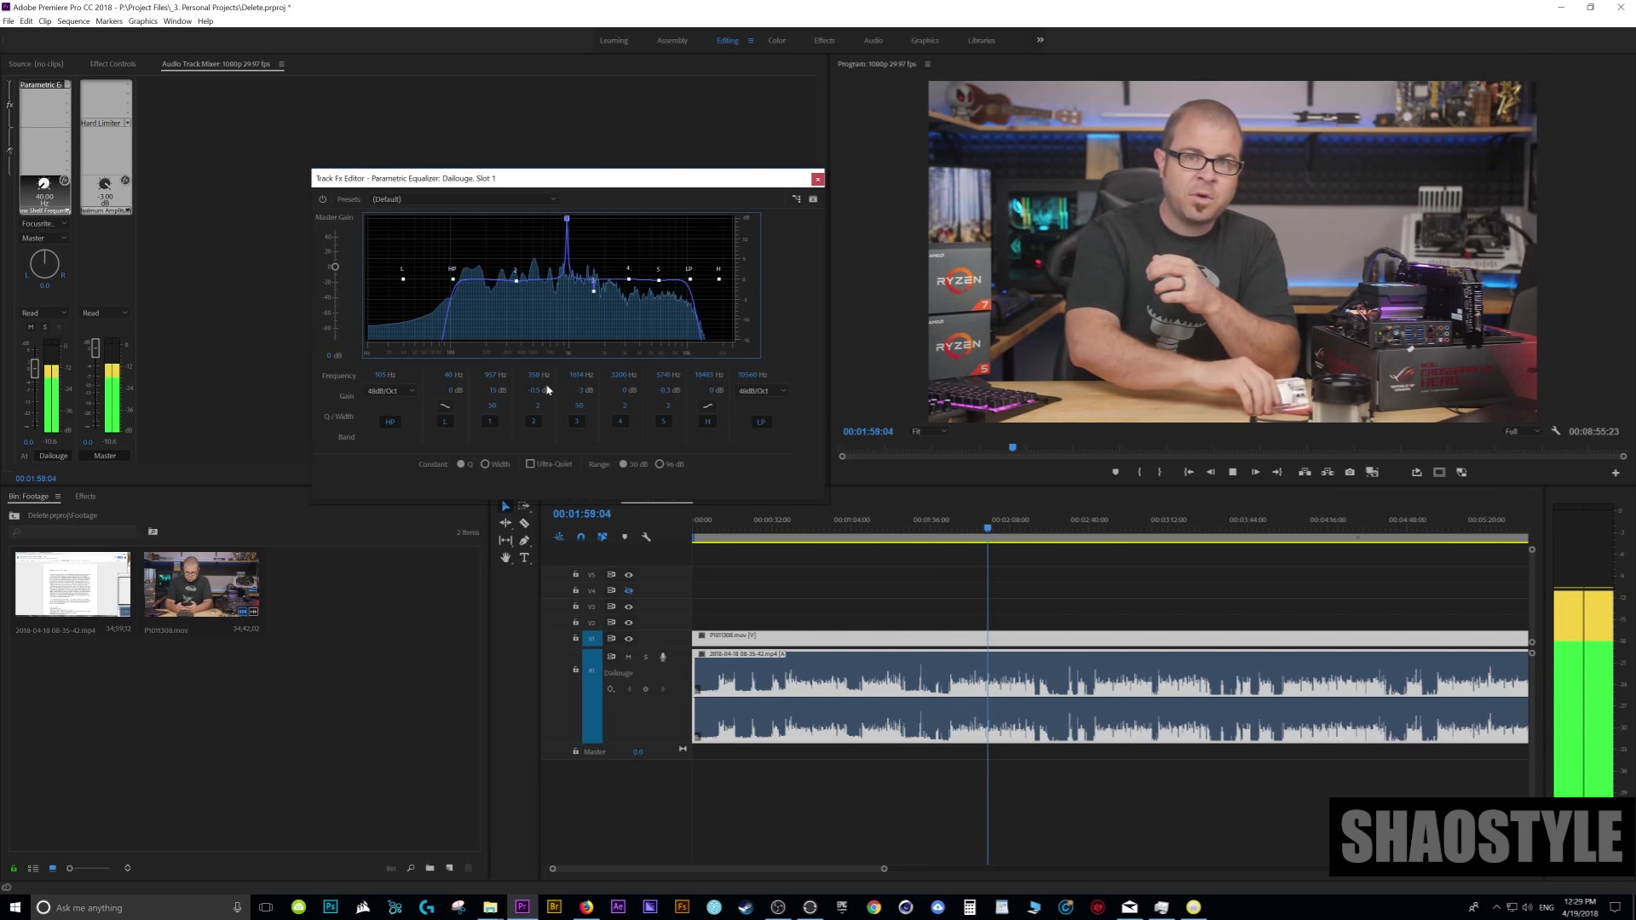
{"action": "key", "text": "space"}
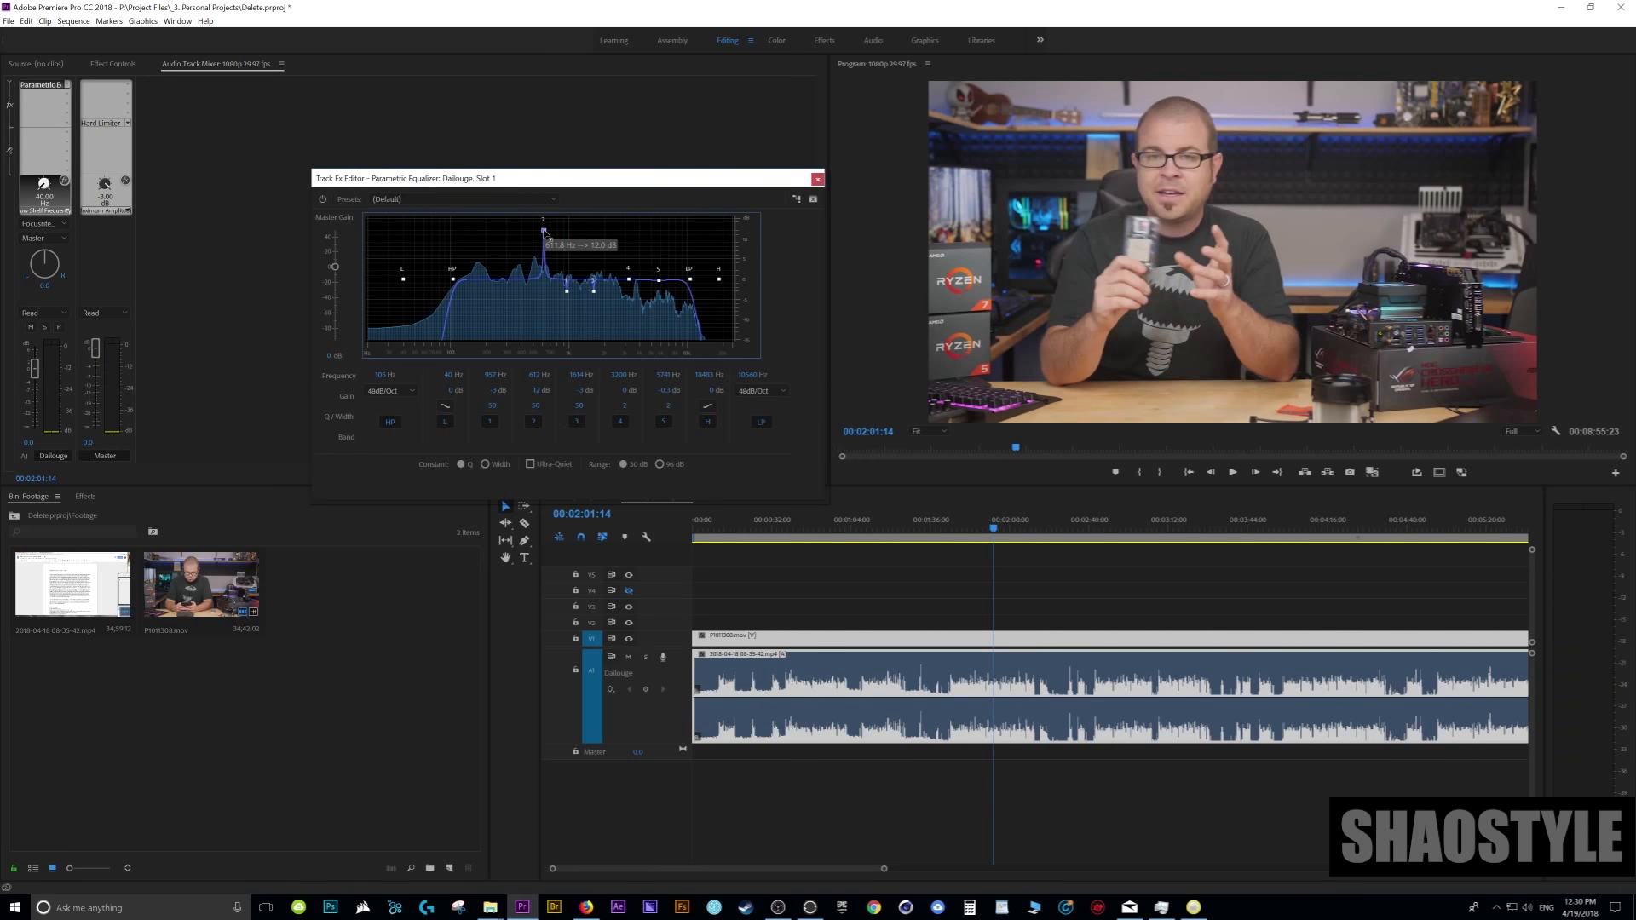
{"action": "key", "text": "space"}
- Sweep a narrow, boosted band 2 during playback to about 2,150 Hz and set its gain to -3 dB
{"action": "left_click_drag", "start_coordinate": [545, 233], "coordinate": [610, 229]}
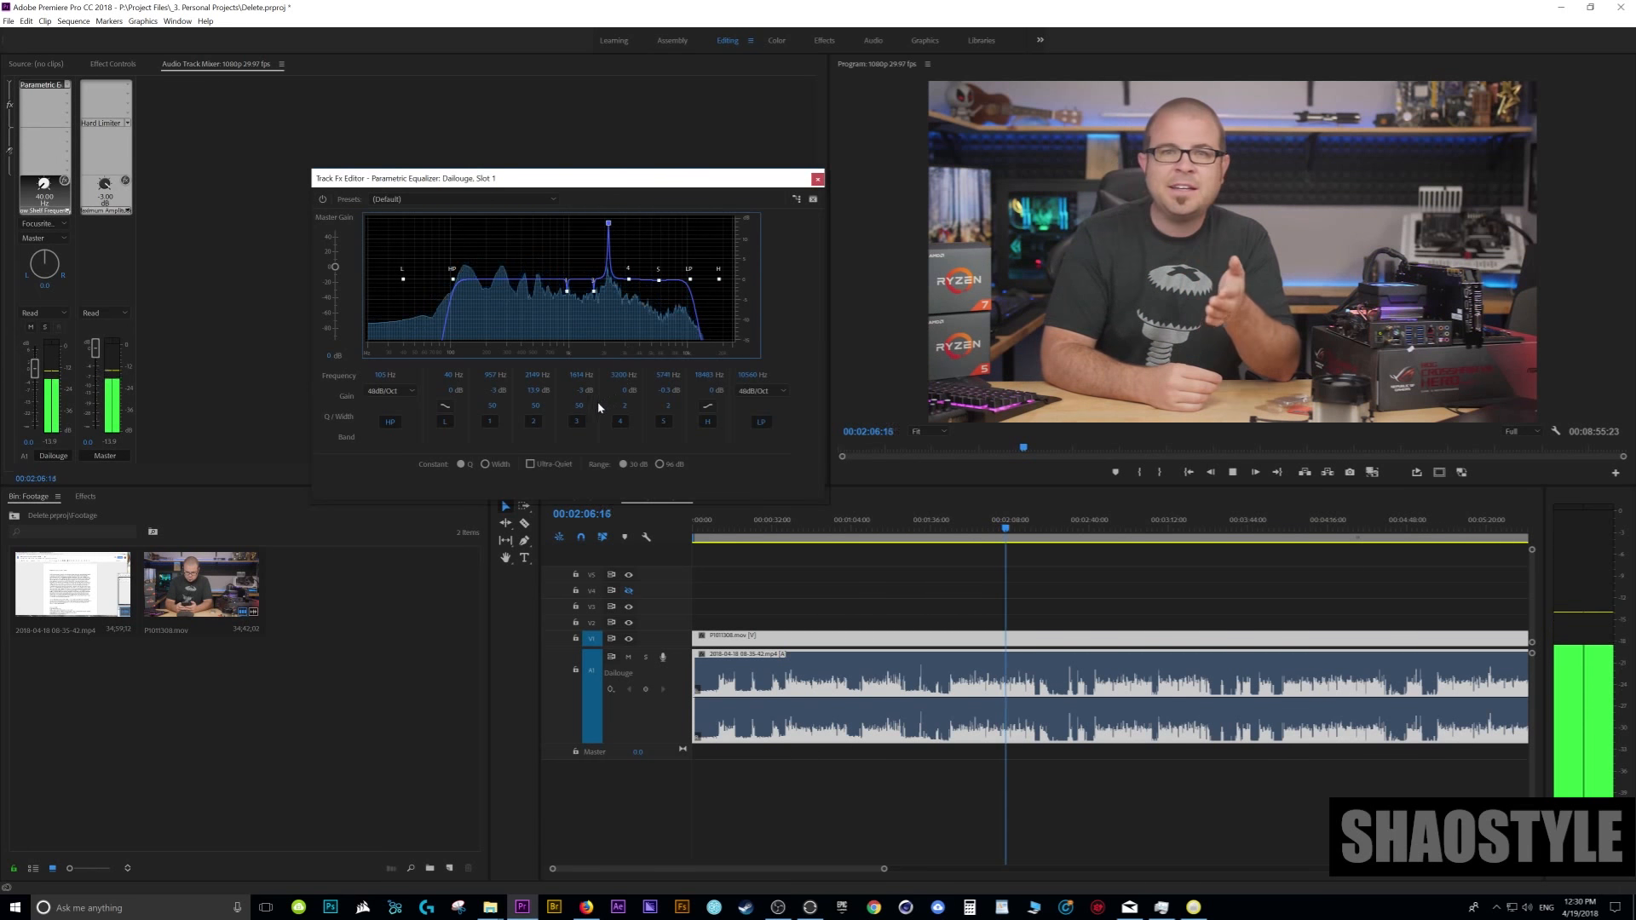
{"action": "key", "text": "space"}
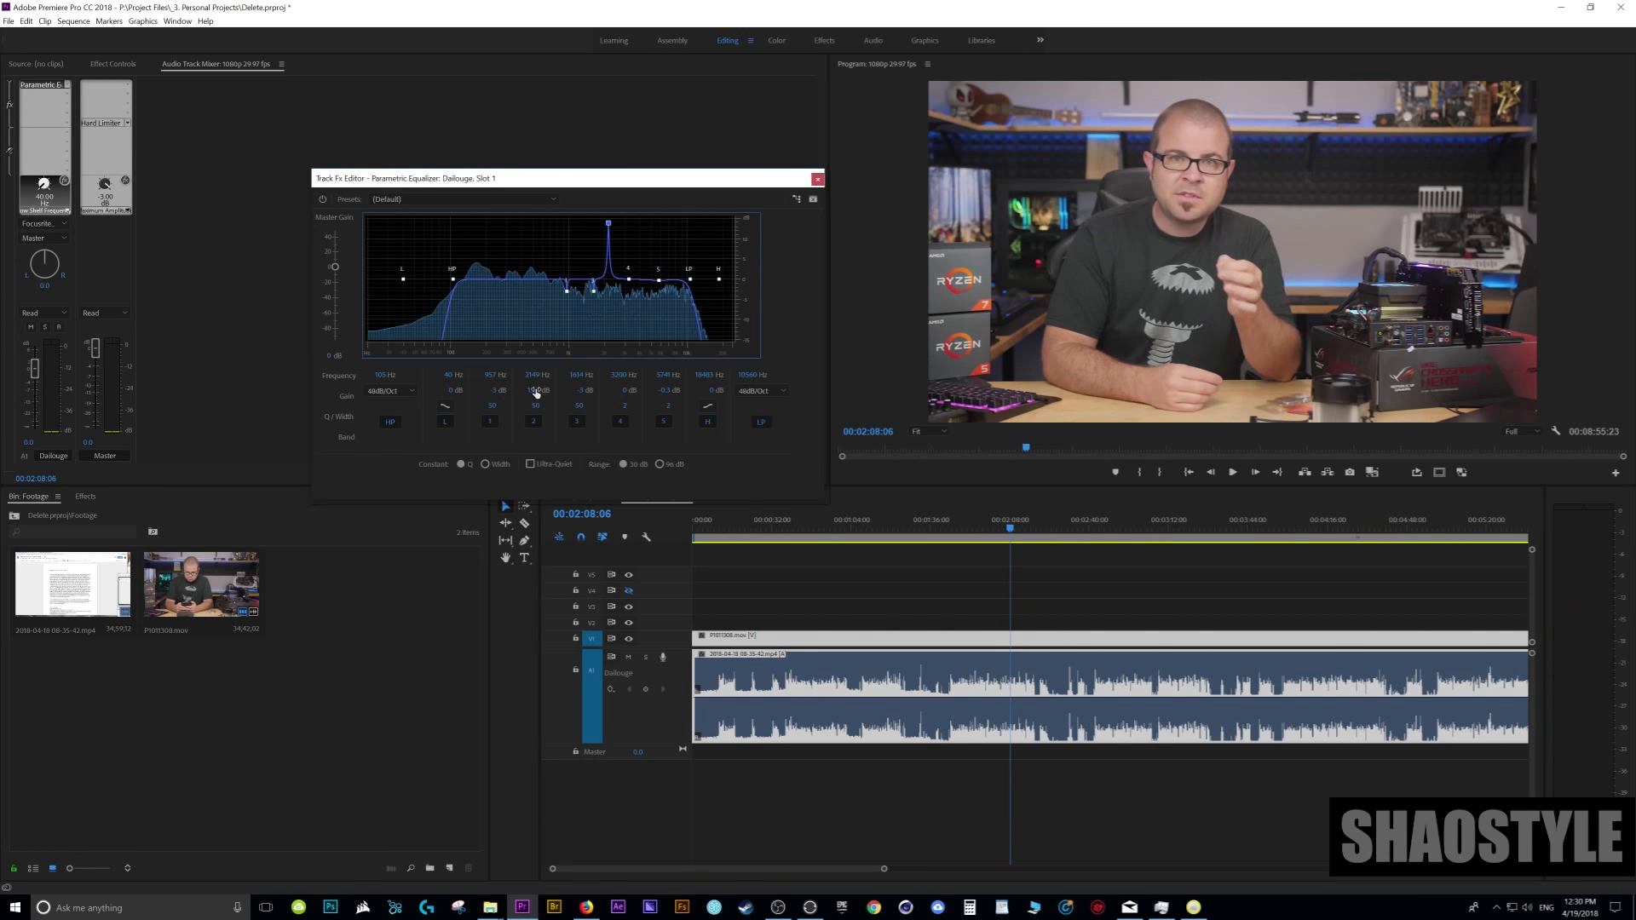
{"action": "left_click", "coordinate": [535, 391]}
{"action": "type", "text": "-3"}
{"action": "key", "text": "Return"}
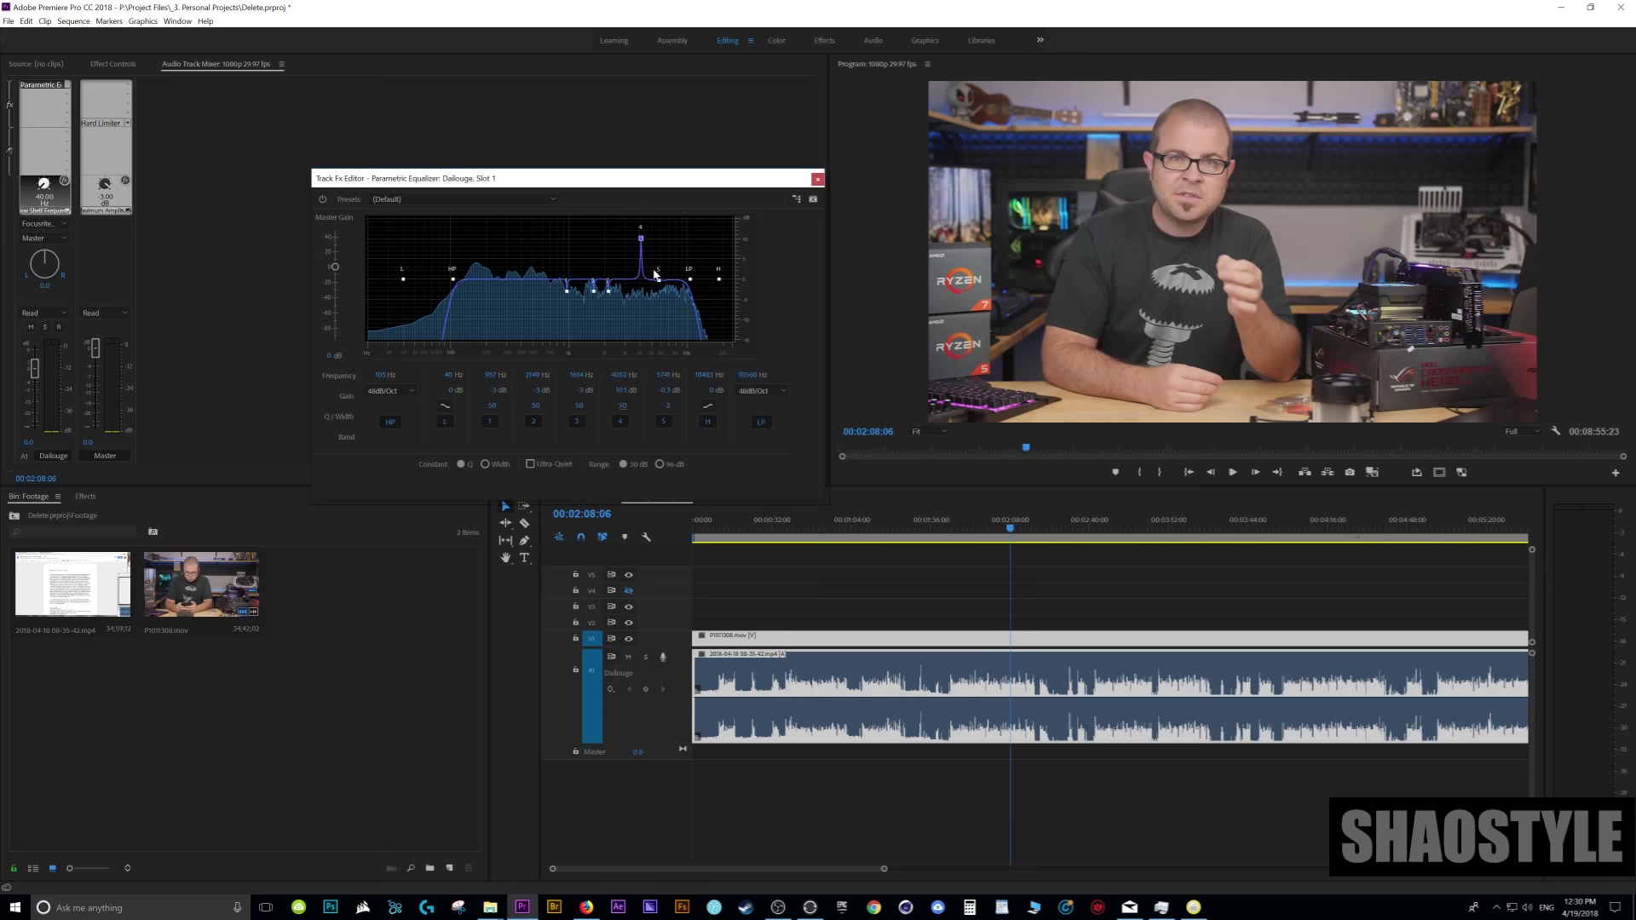
- Sweep a narrow, boosted band 4 during playback to about 4,050 Hz and set its gain to -3 dB
{"action": "key", "text": "space"}
{"action": "left_click_drag", "start_coordinate": [644, 249], "coordinate": [643, 218]}
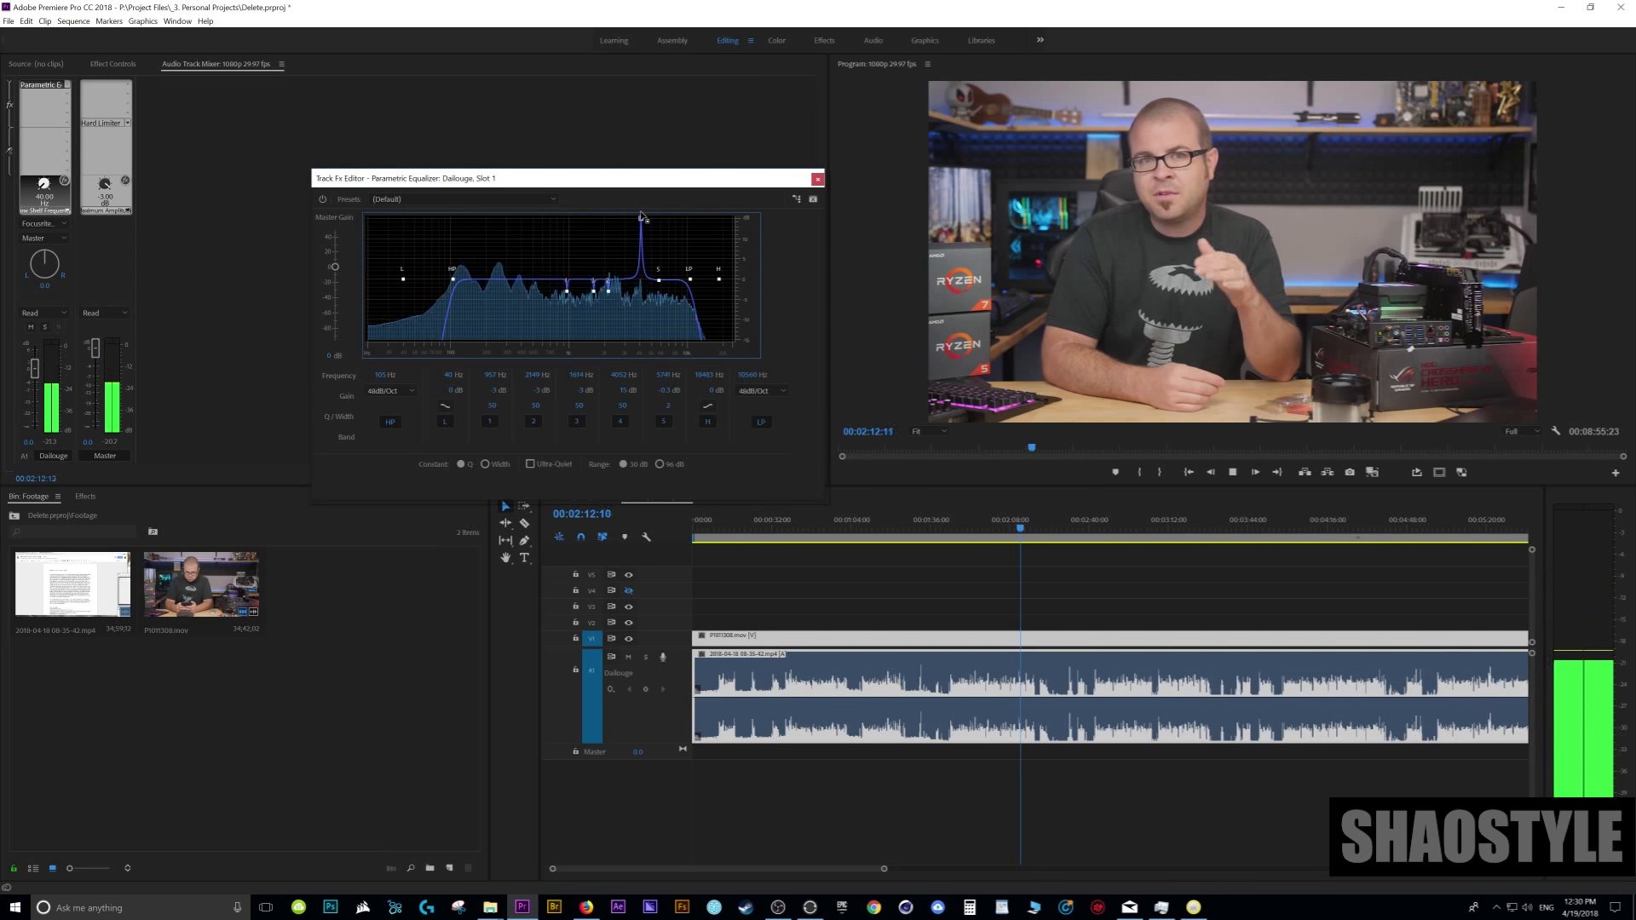
{"action": "left_click", "coordinate": [621, 391]}
{"action": "type", "text": "-3"}
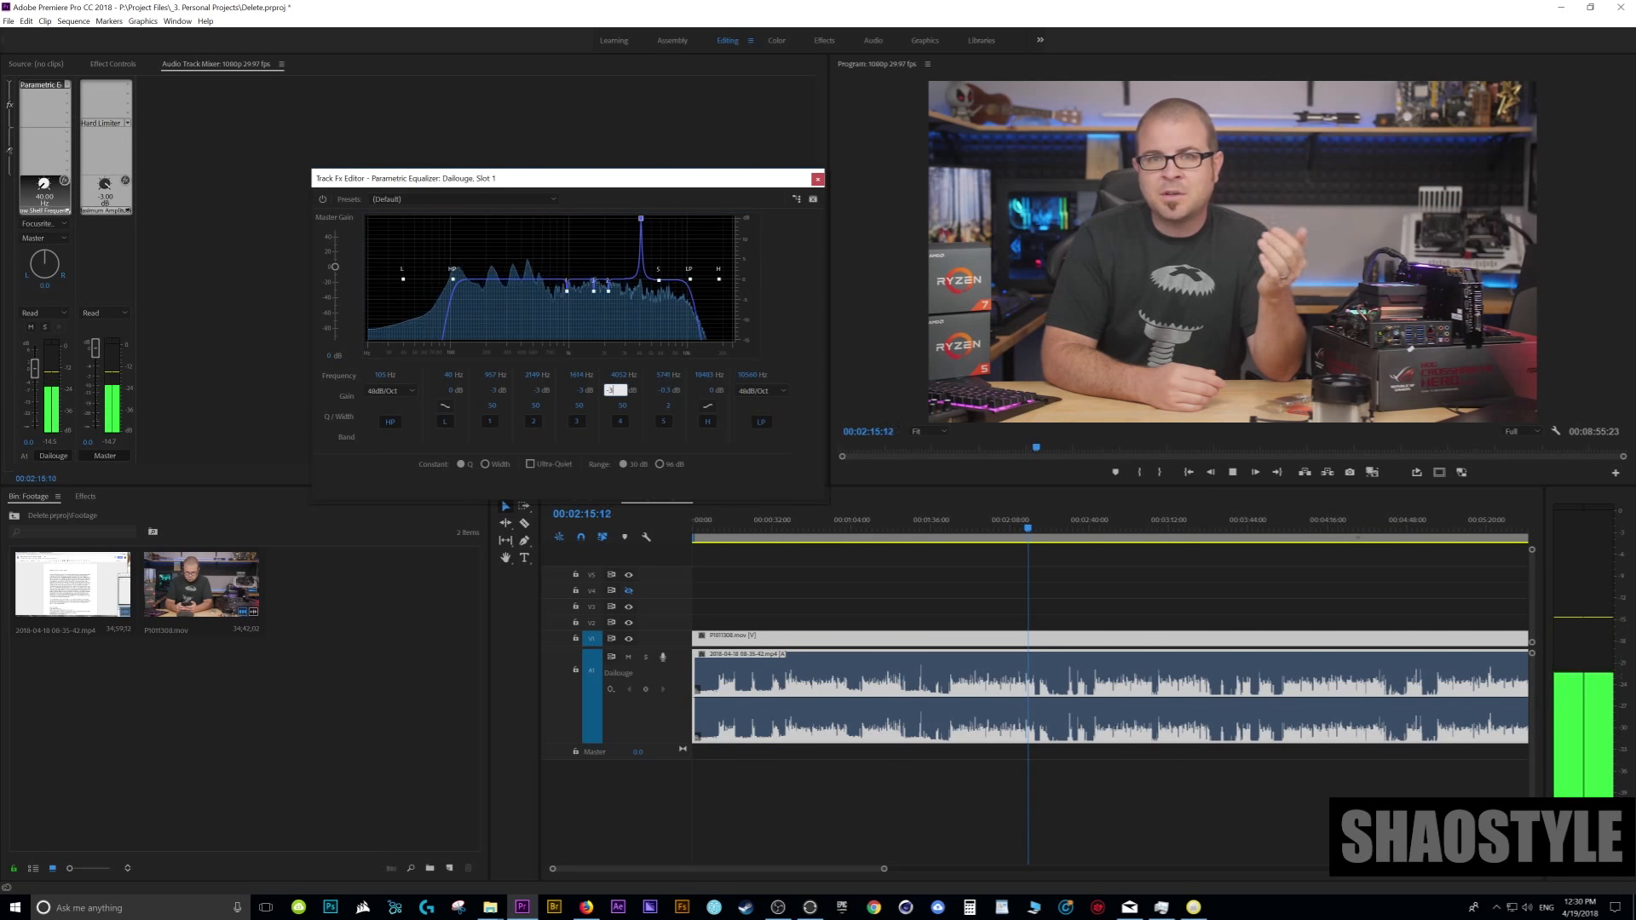
{"action": "key", "text": "Return"}
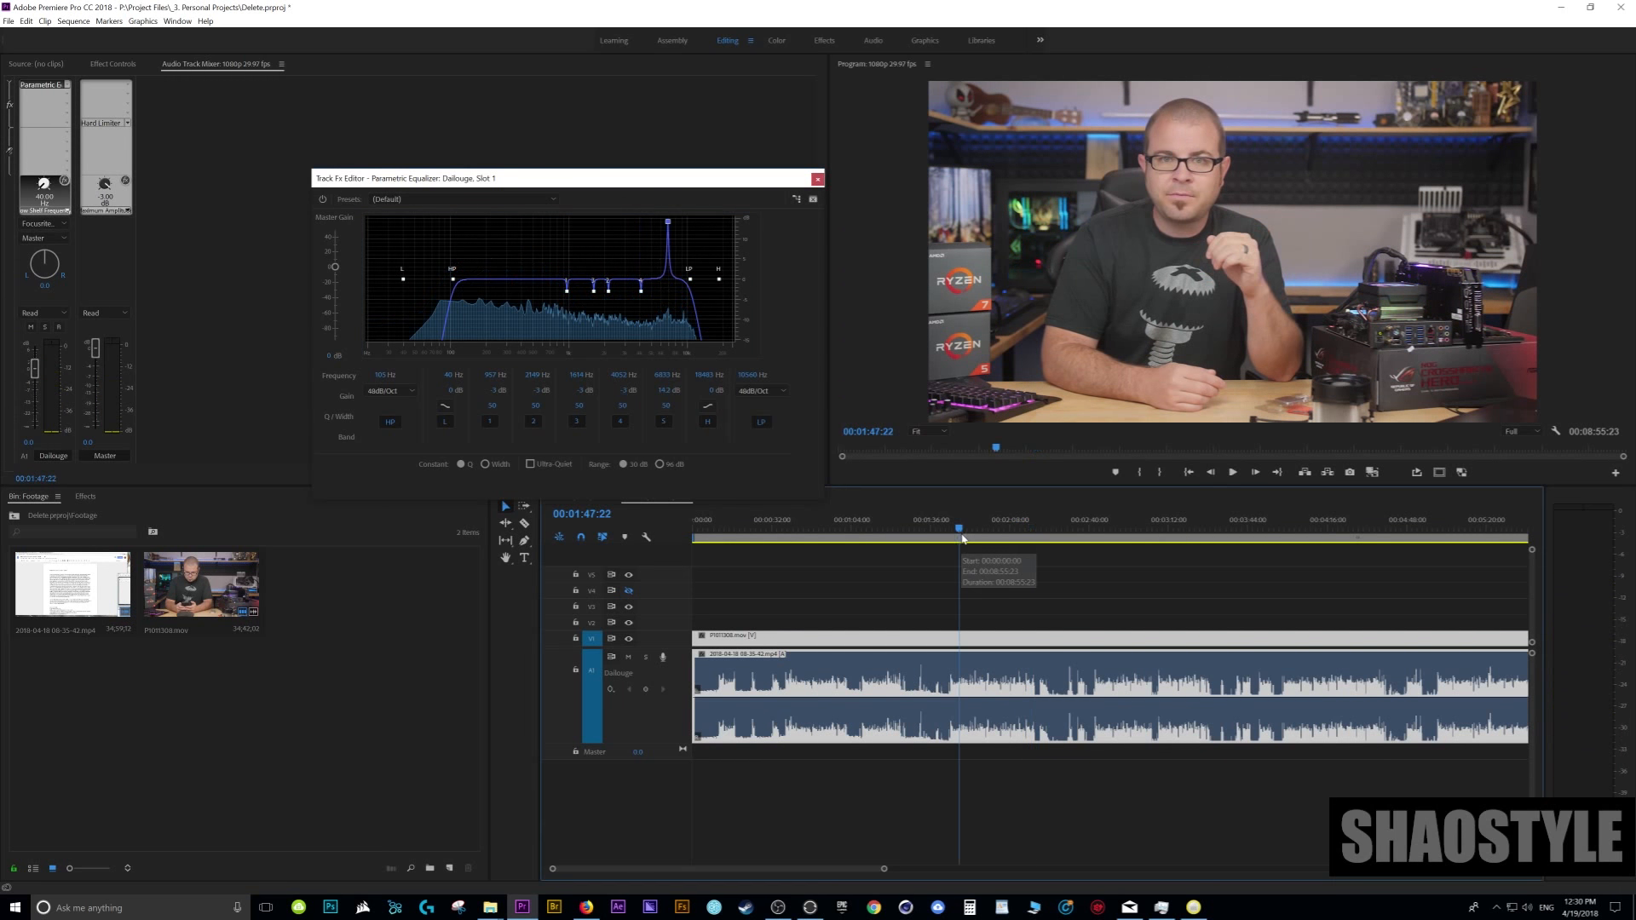
- Sweep the narrow, boosted band 5 during playback to about 7,000 Hz and set its gain to -3 dB
{"action": "left_click_drag", "start_coordinate": [668, 223], "coordinate": [669, 220]}
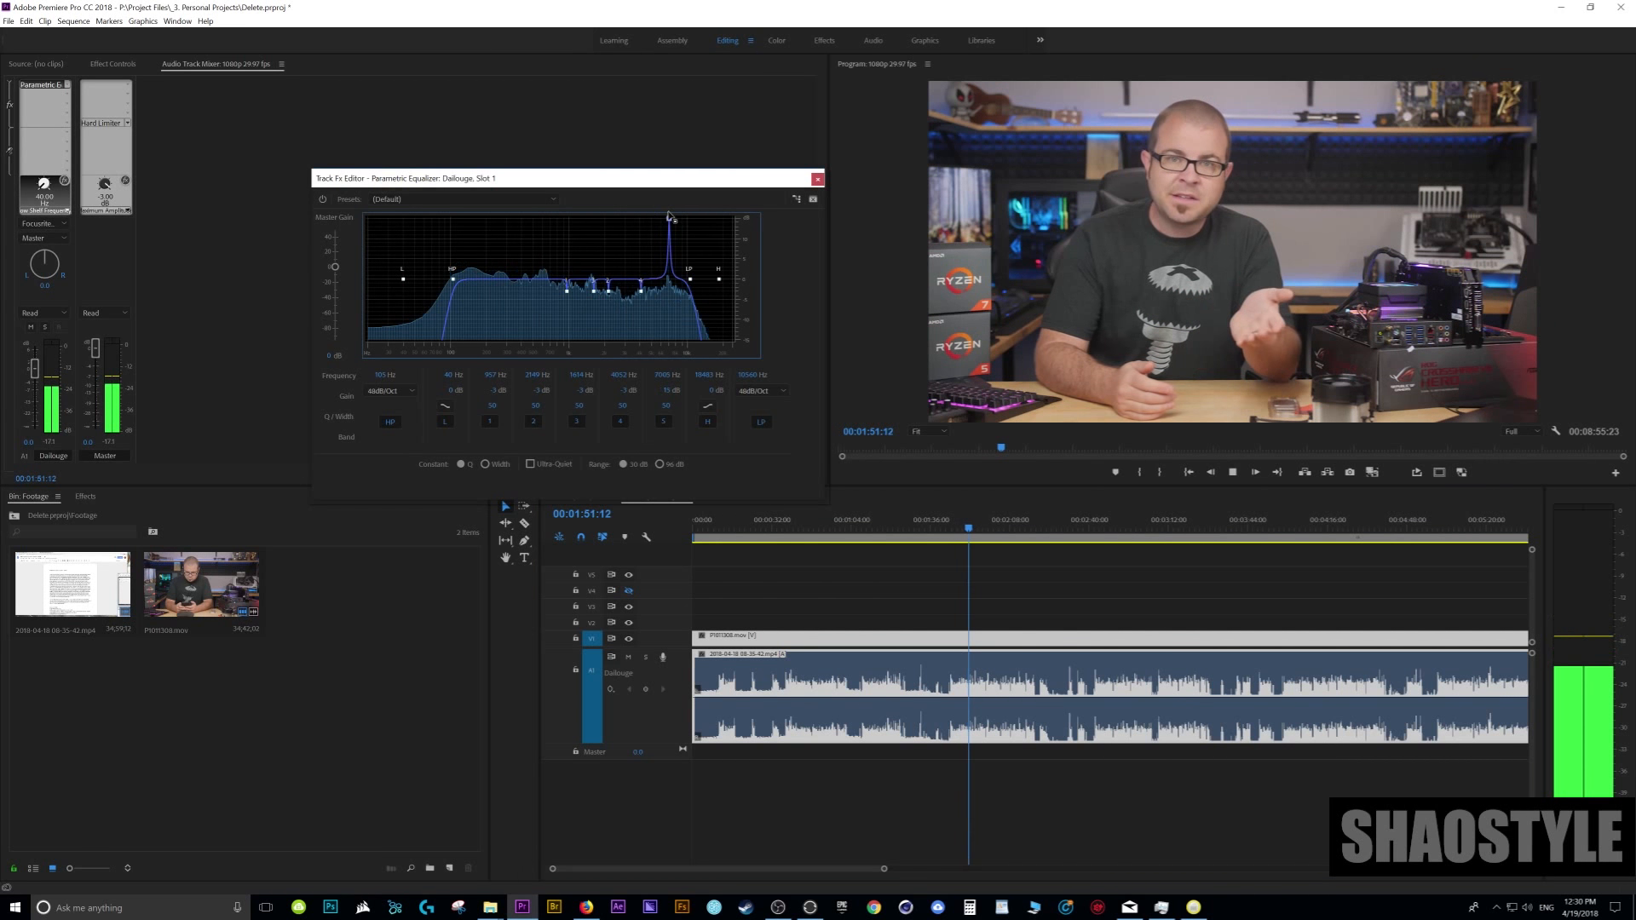
{"action": "left_click", "coordinate": [659, 390]}
{"action": "type", "text": "-3"}
{"action": "key", "text": "Return"}
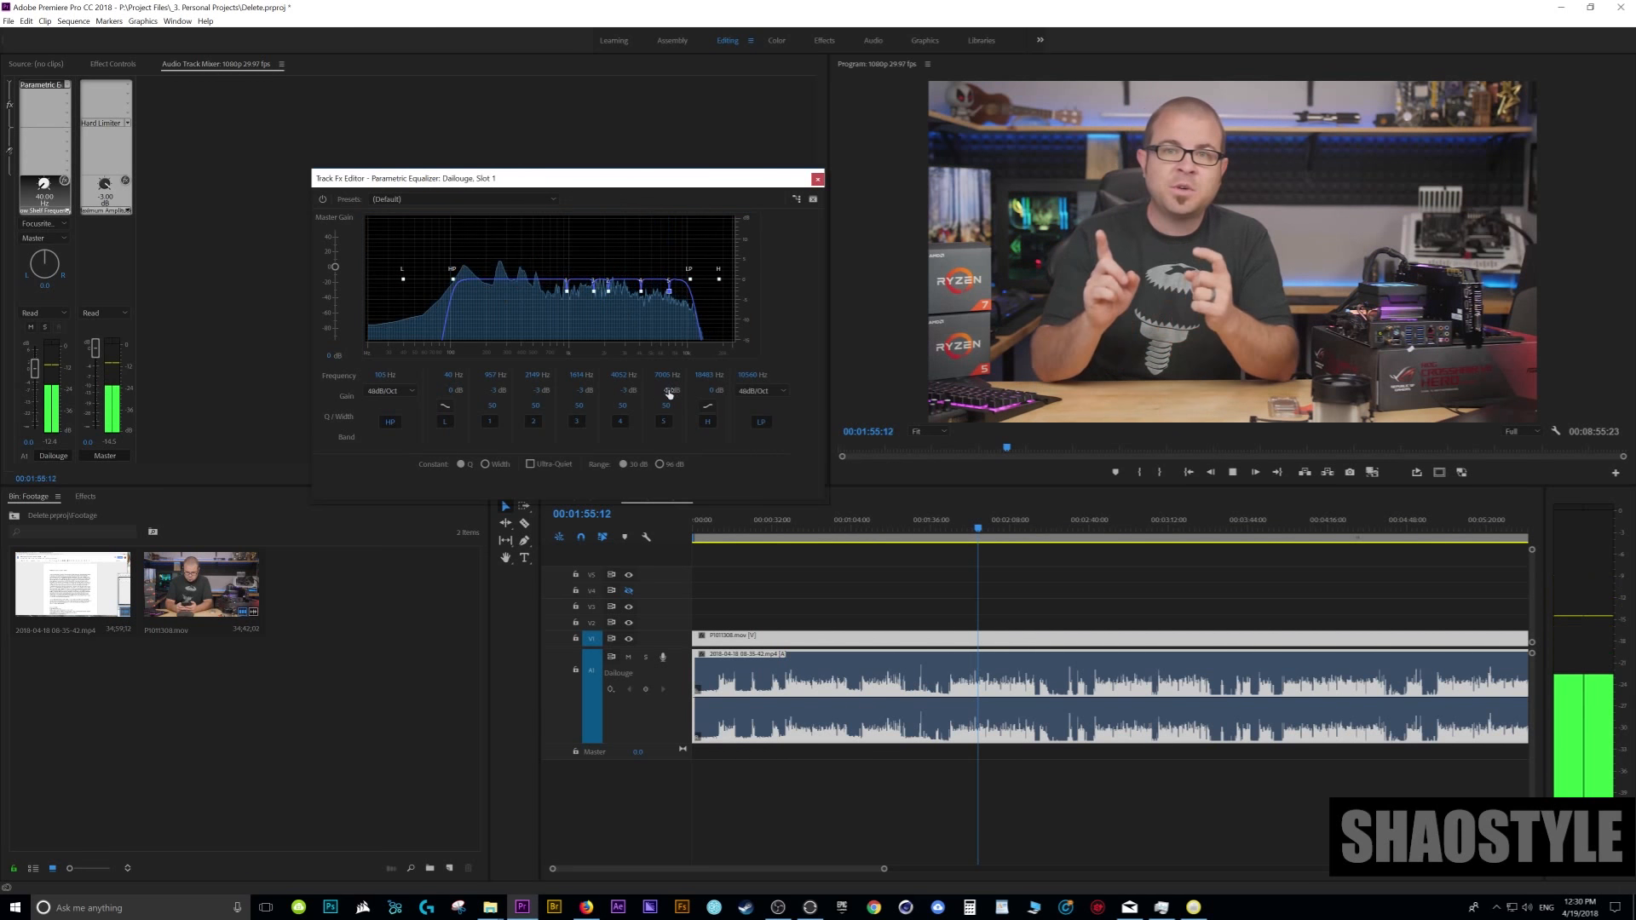
- Toggle the equalizer's bypass during speech near 1:55 to compare the notched voice with the original
{"action": "left_click", "coordinate": [324, 201]}
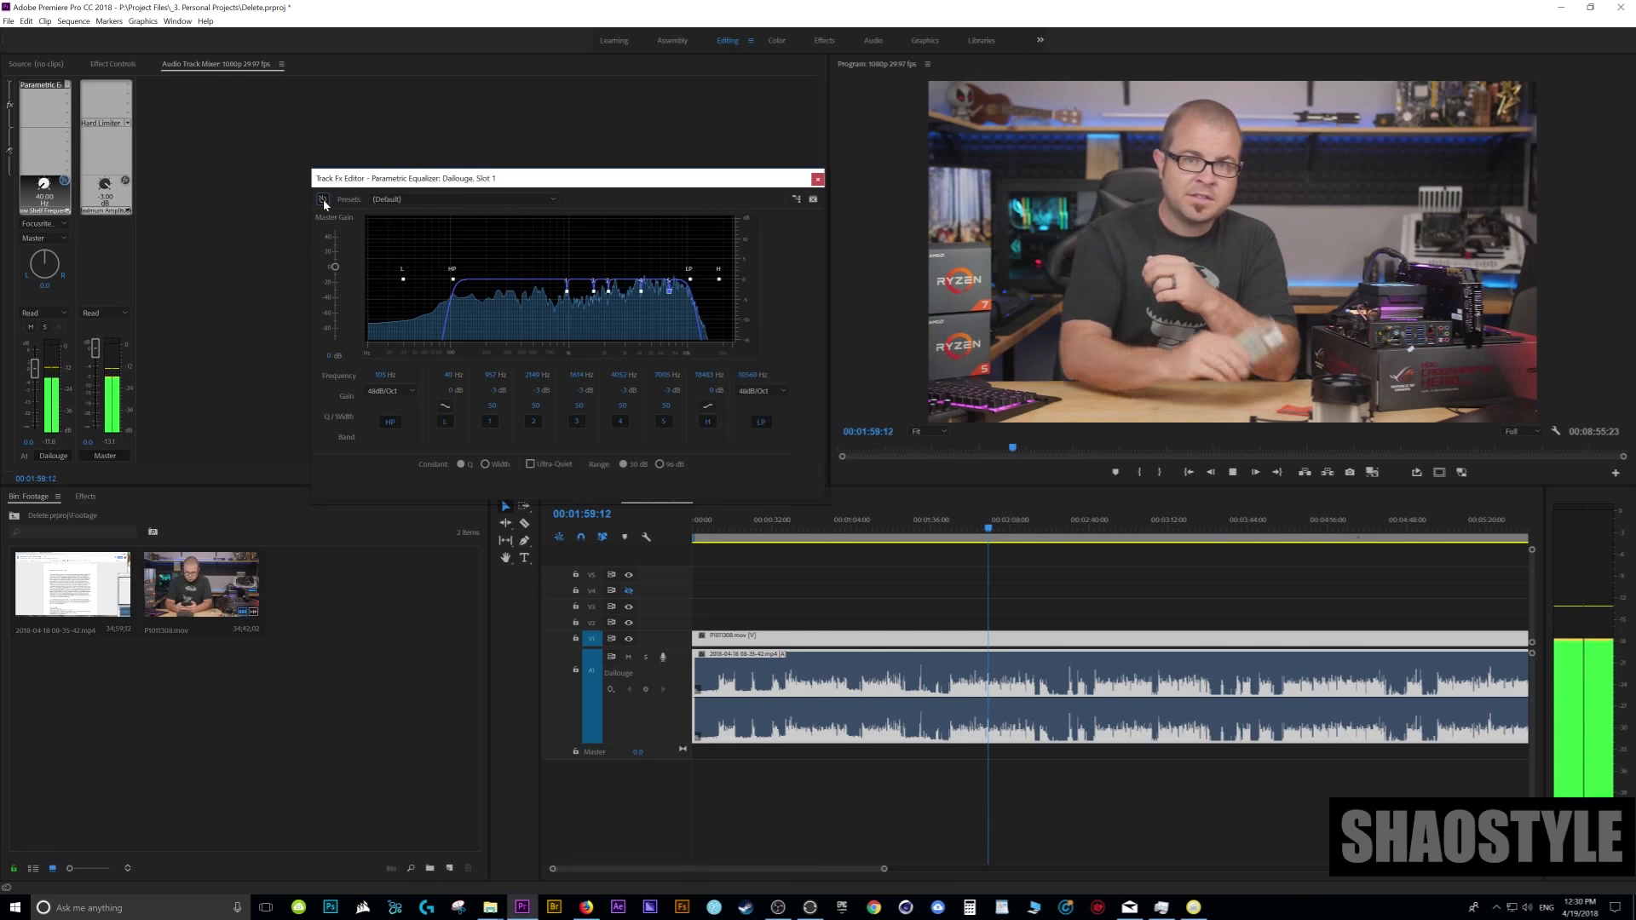
{"action": "key", "text": "space"}
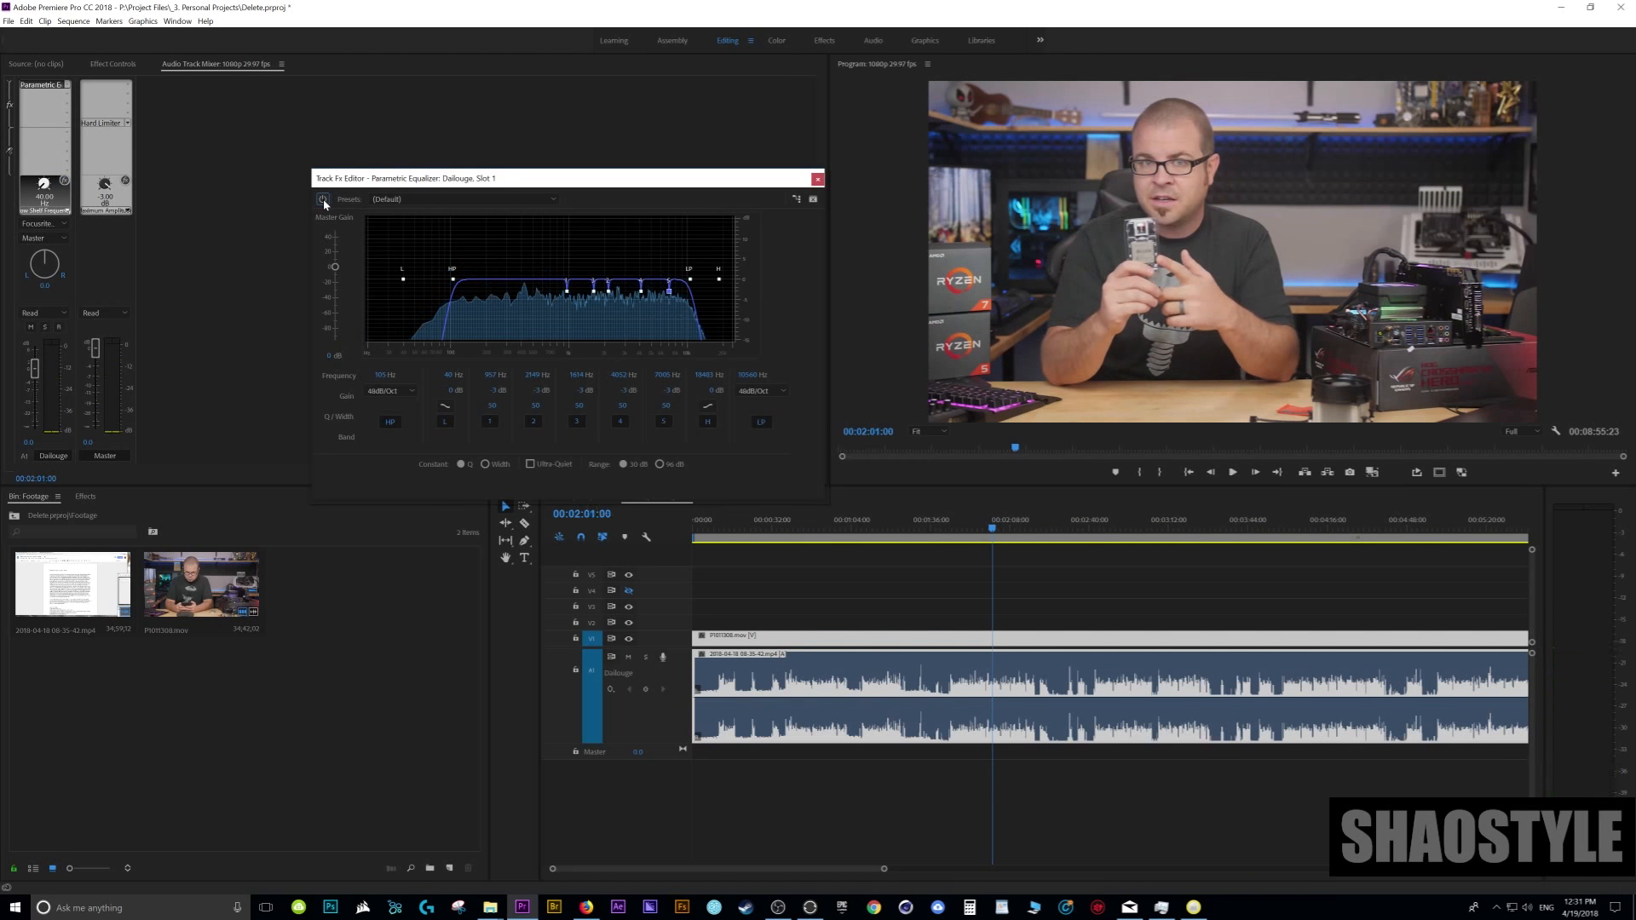
{"action": "left_click", "coordinate": [323, 201]}
- Play the quiet opening and the speech from about 0:31, toggling the equalizer's bypass to compare background noise and voice
{"action": "mouse_move", "coordinate": [568, 296]}
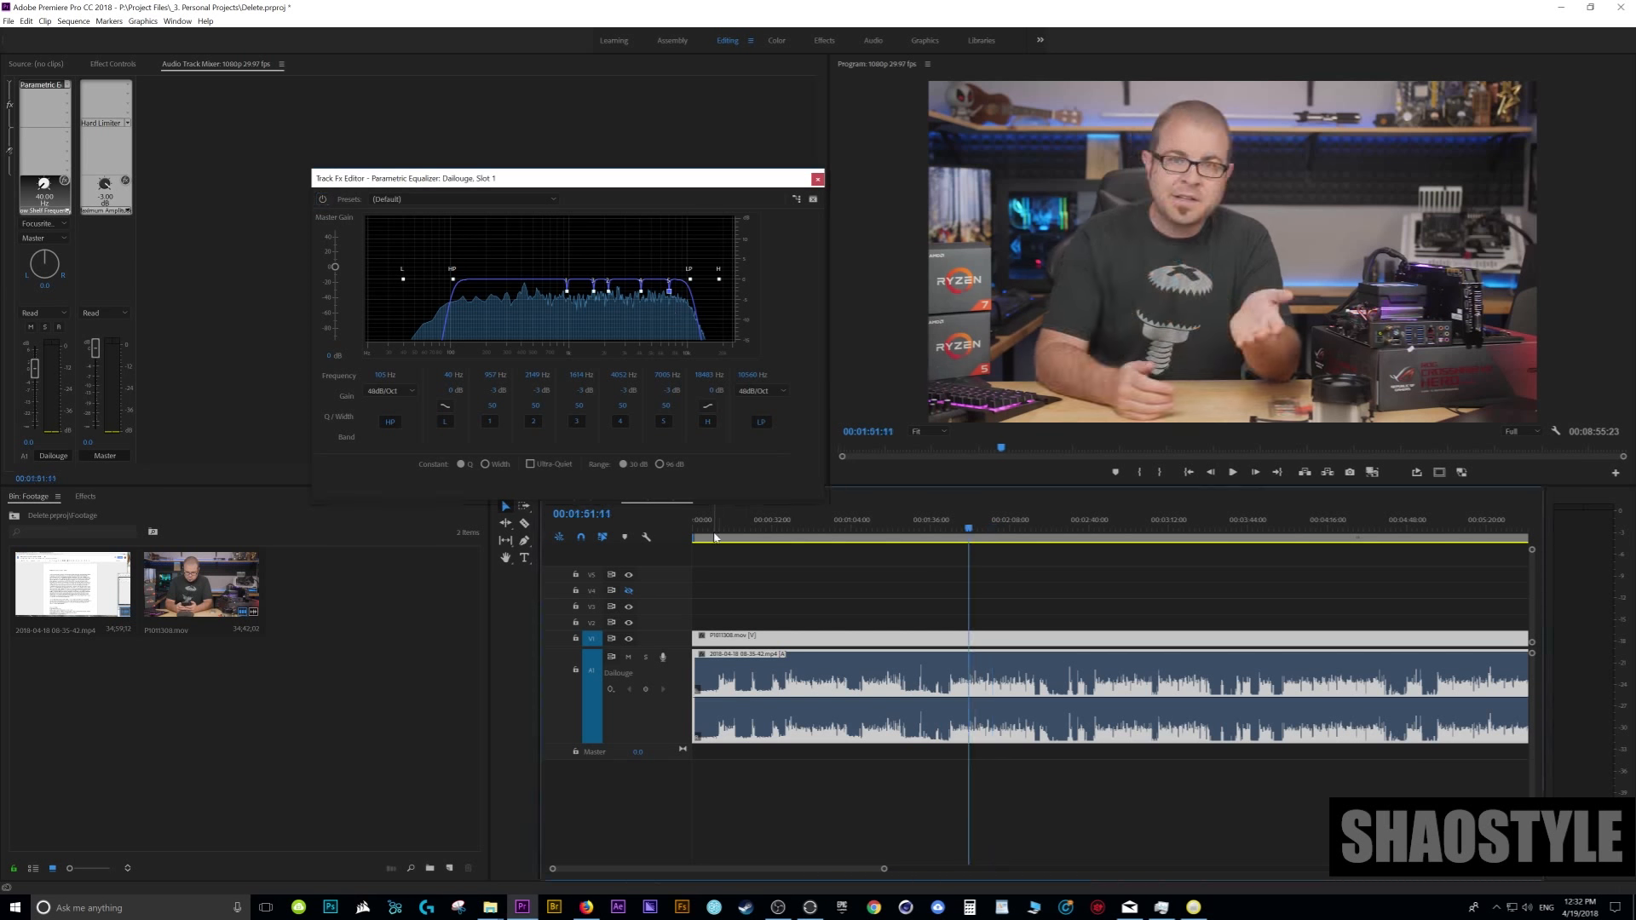
{"action": "left_click", "coordinate": [695, 530]}
{"action": "key", "text": "space"}
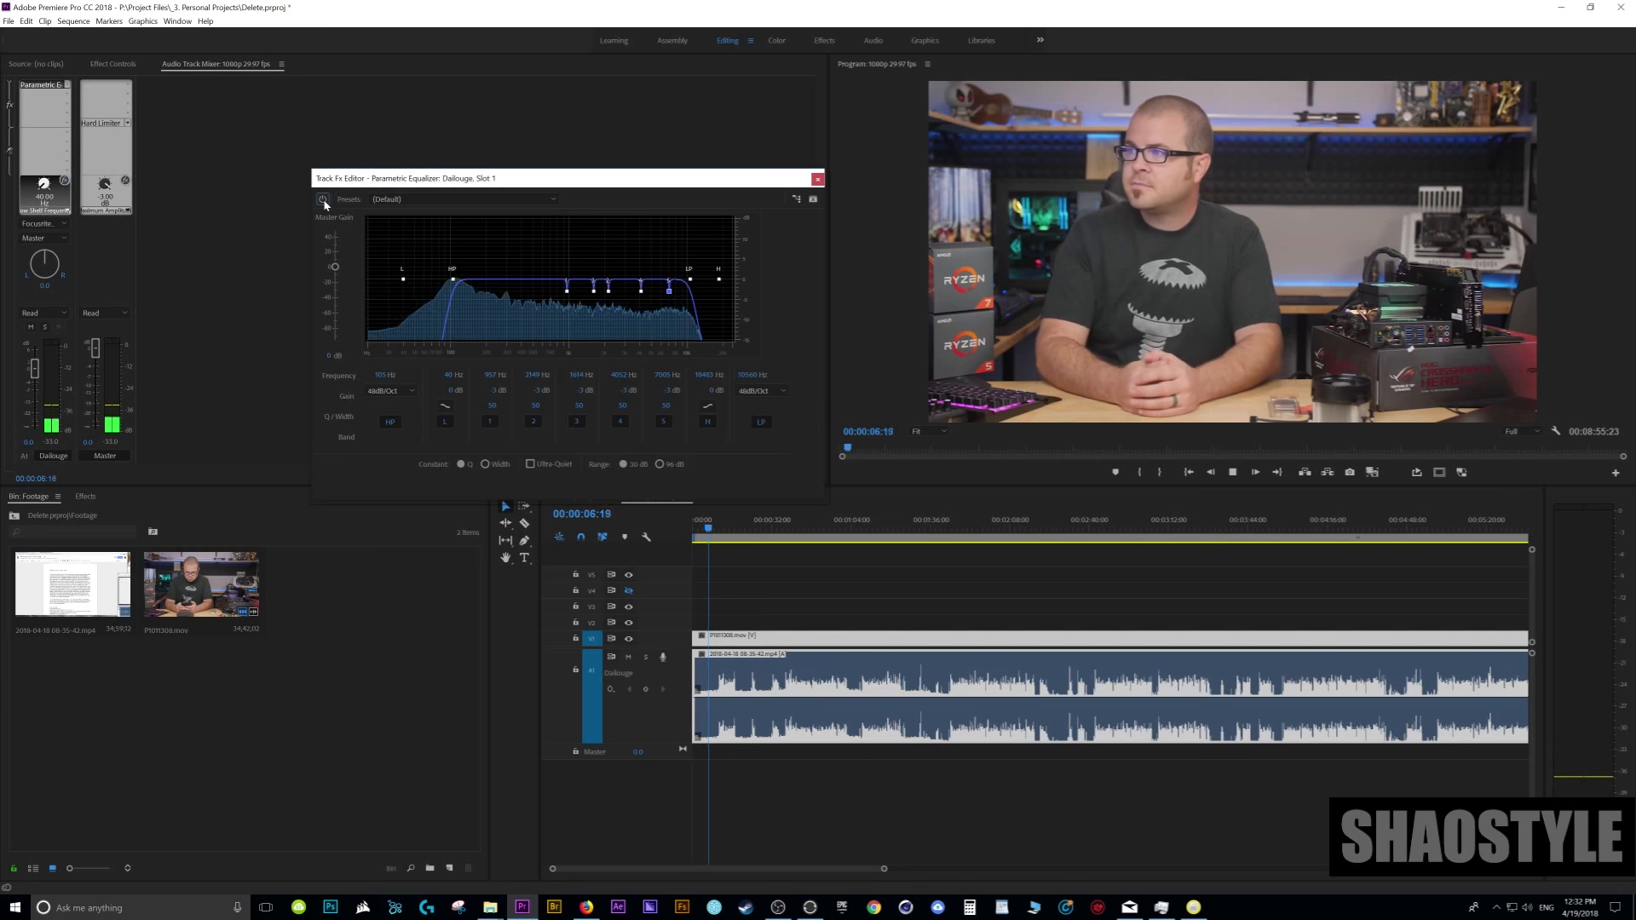
{"action": "key", "text": "space"}
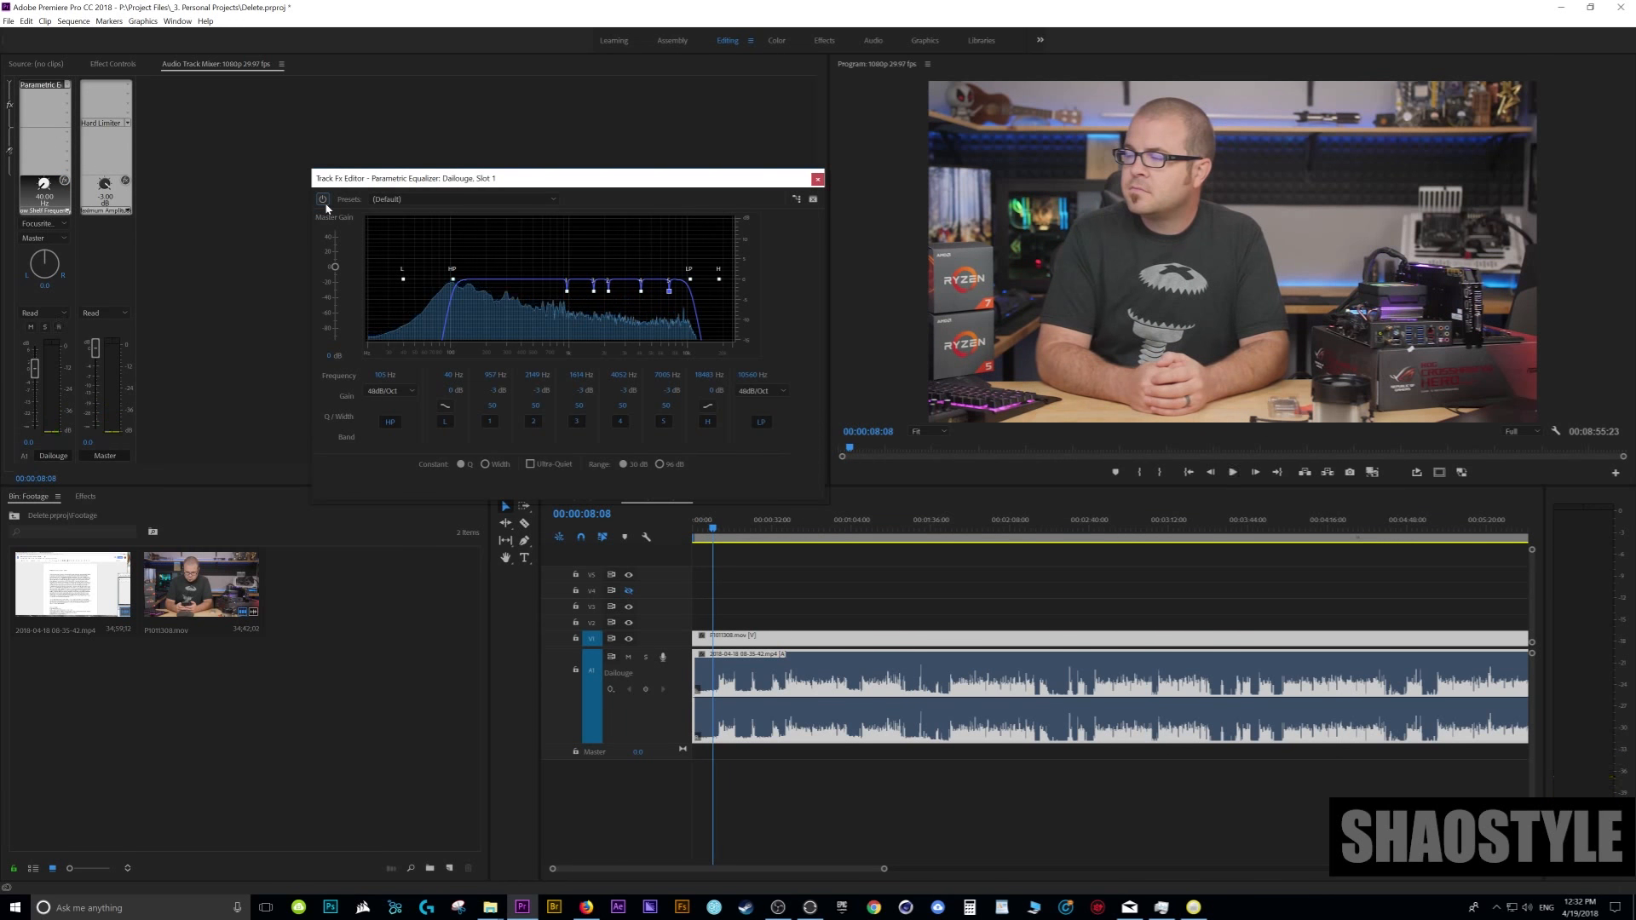
{"action": "left_click", "coordinate": [770, 521]}
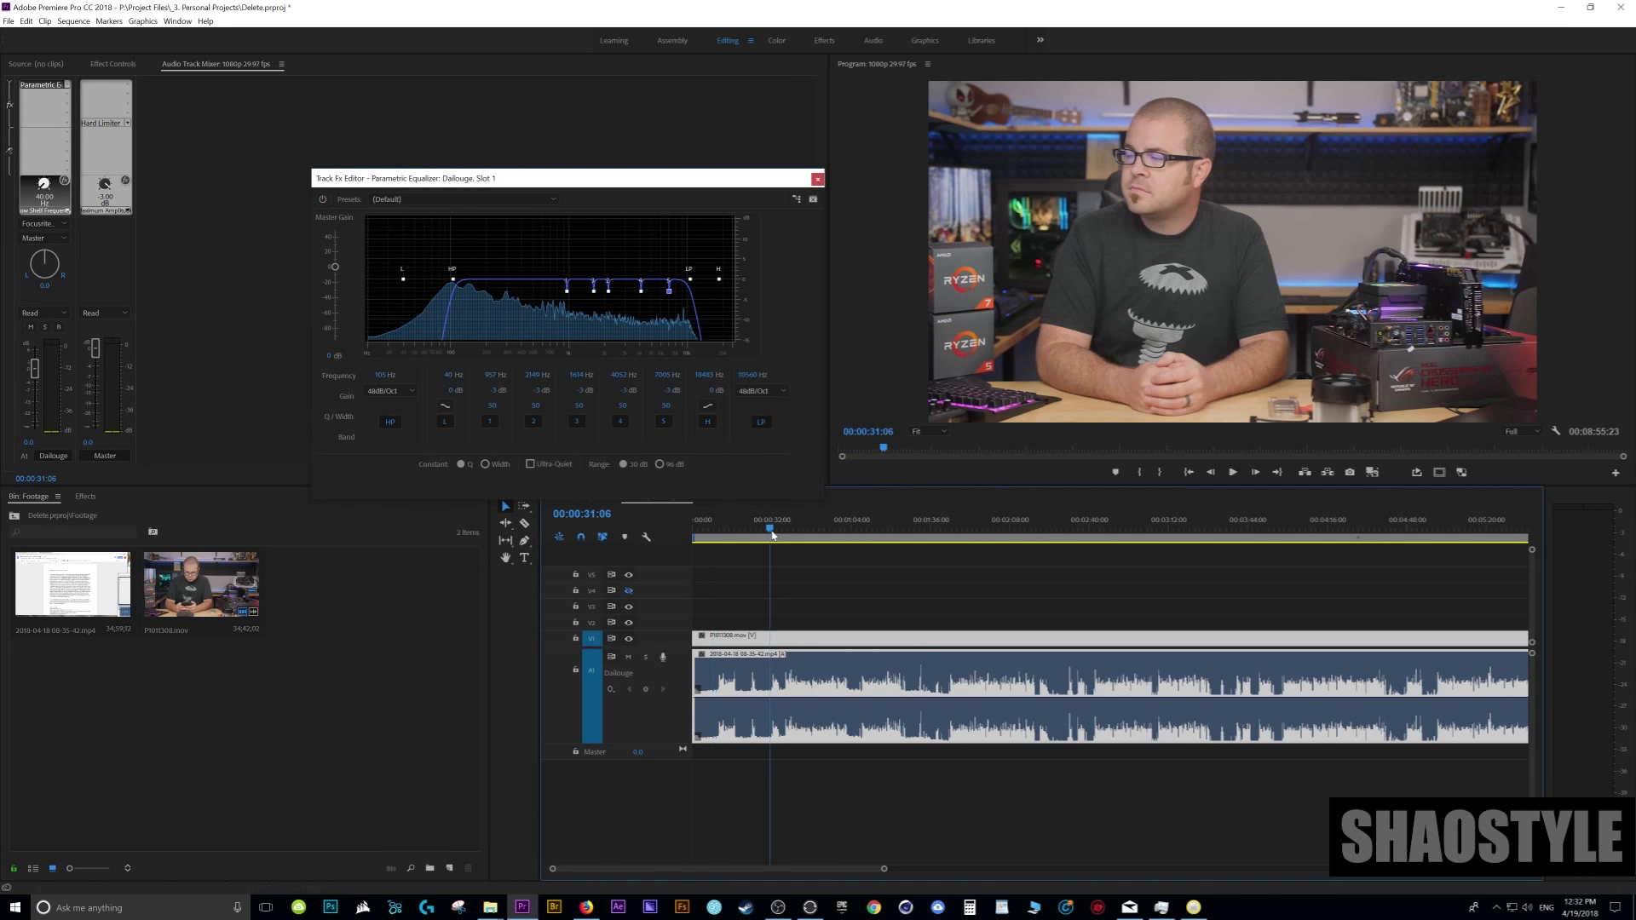
{"action": "key", "text": "space"}
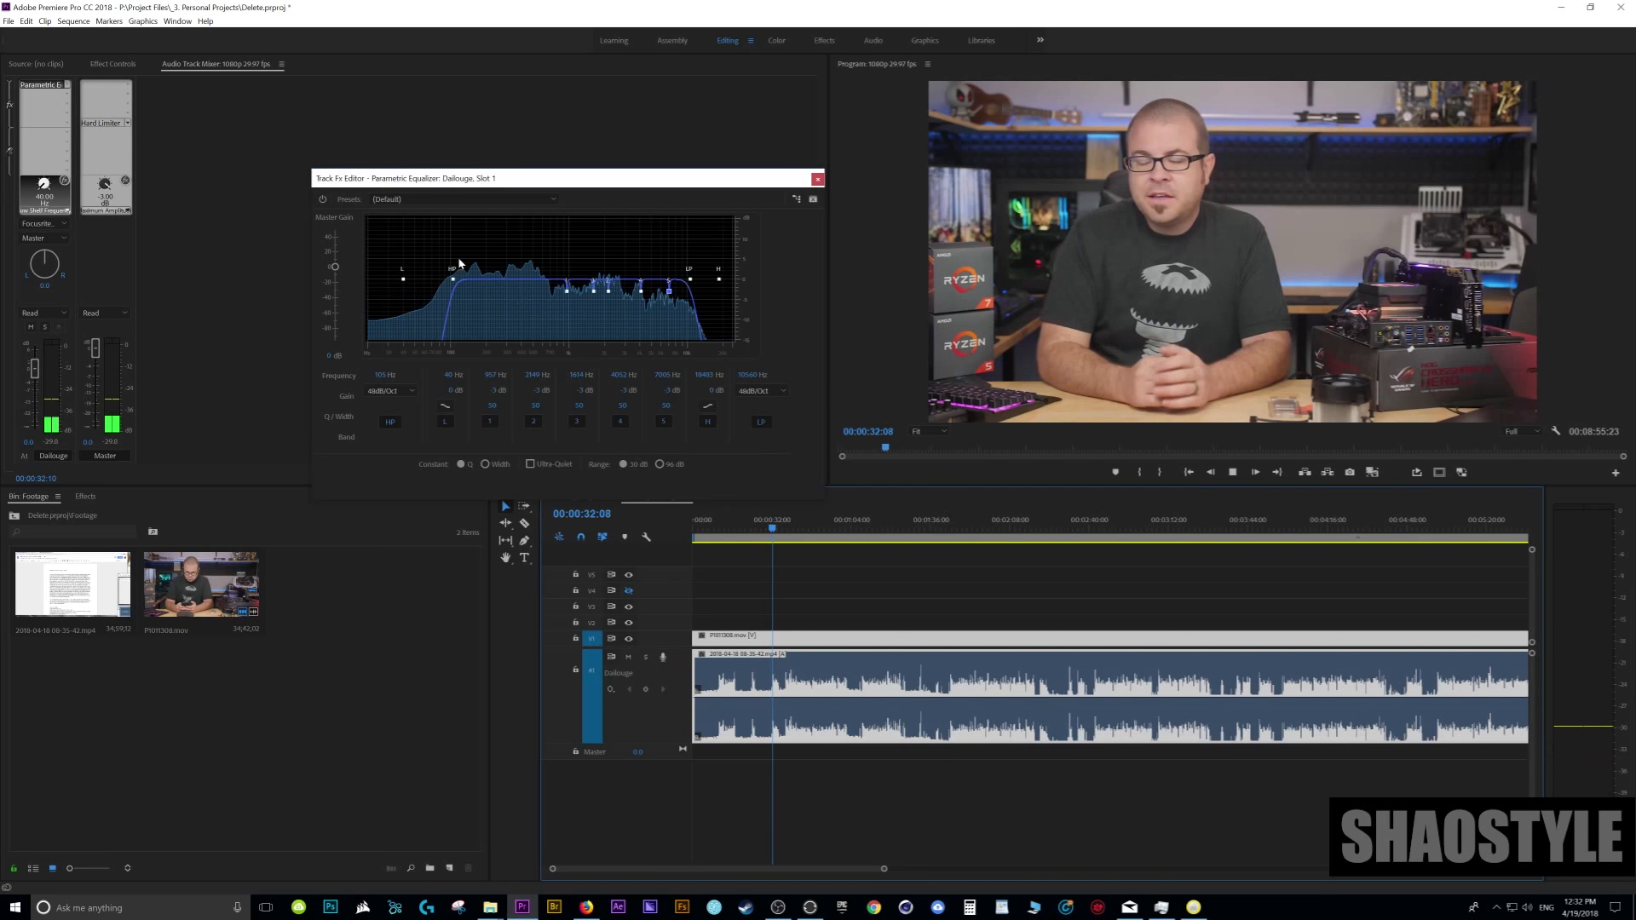
{"action": "left_click", "coordinate": [323, 199]}
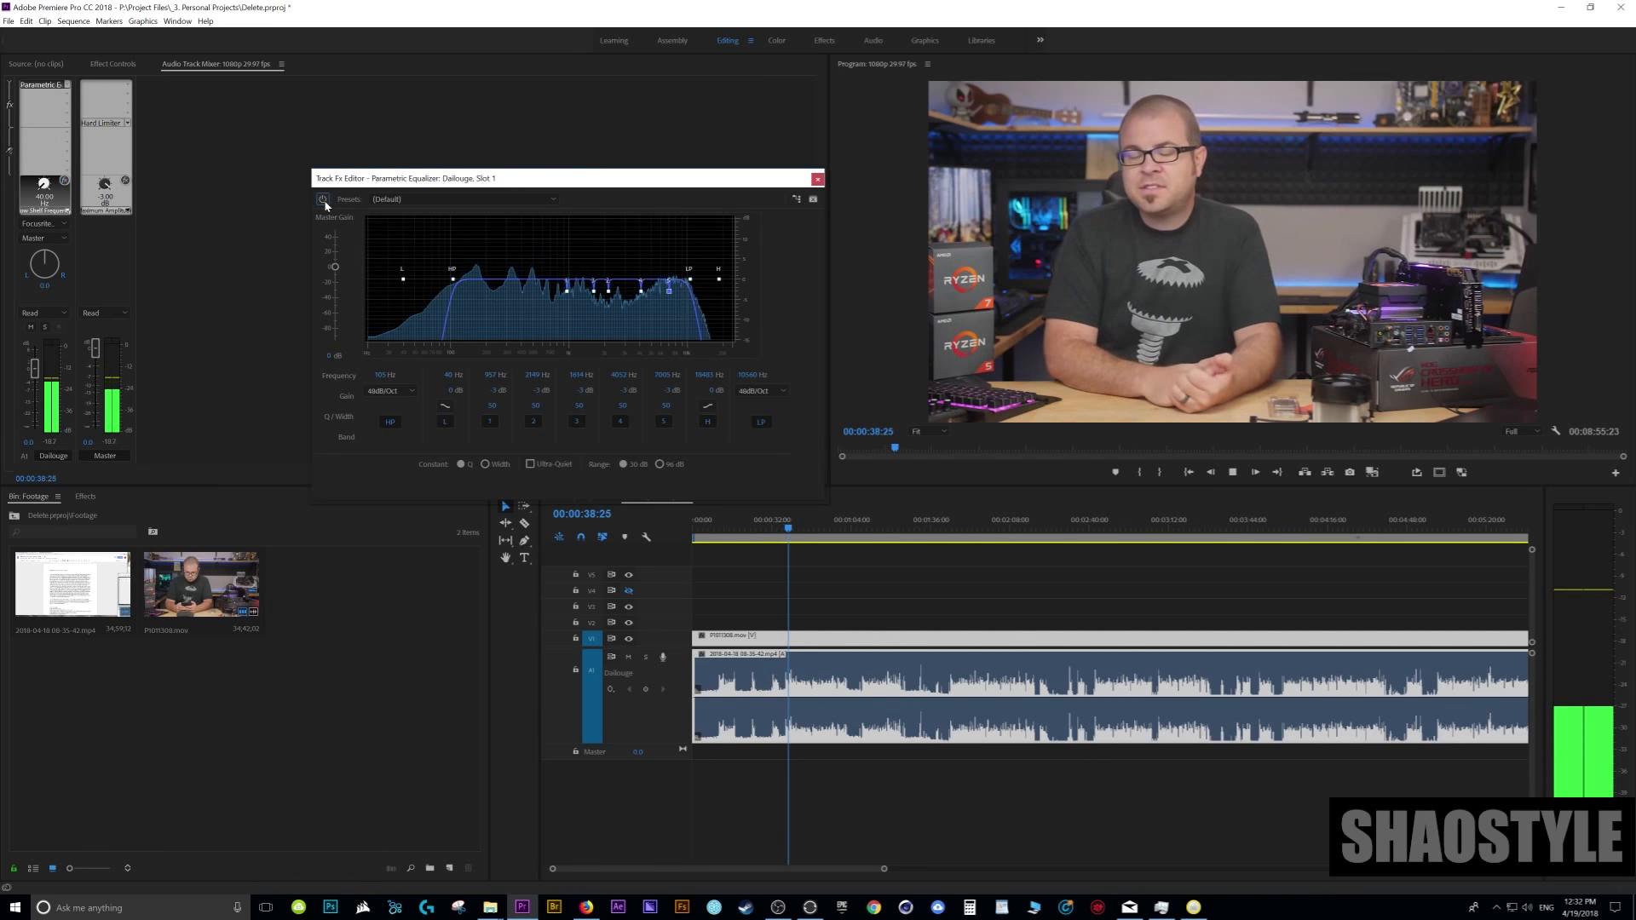
- Raise the high-pass cutoff to about 121 Hz and move the playhead back to the speech near 0:44
{"action": "left_click_drag", "start_coordinate": [454, 279], "coordinate": [463, 282]}
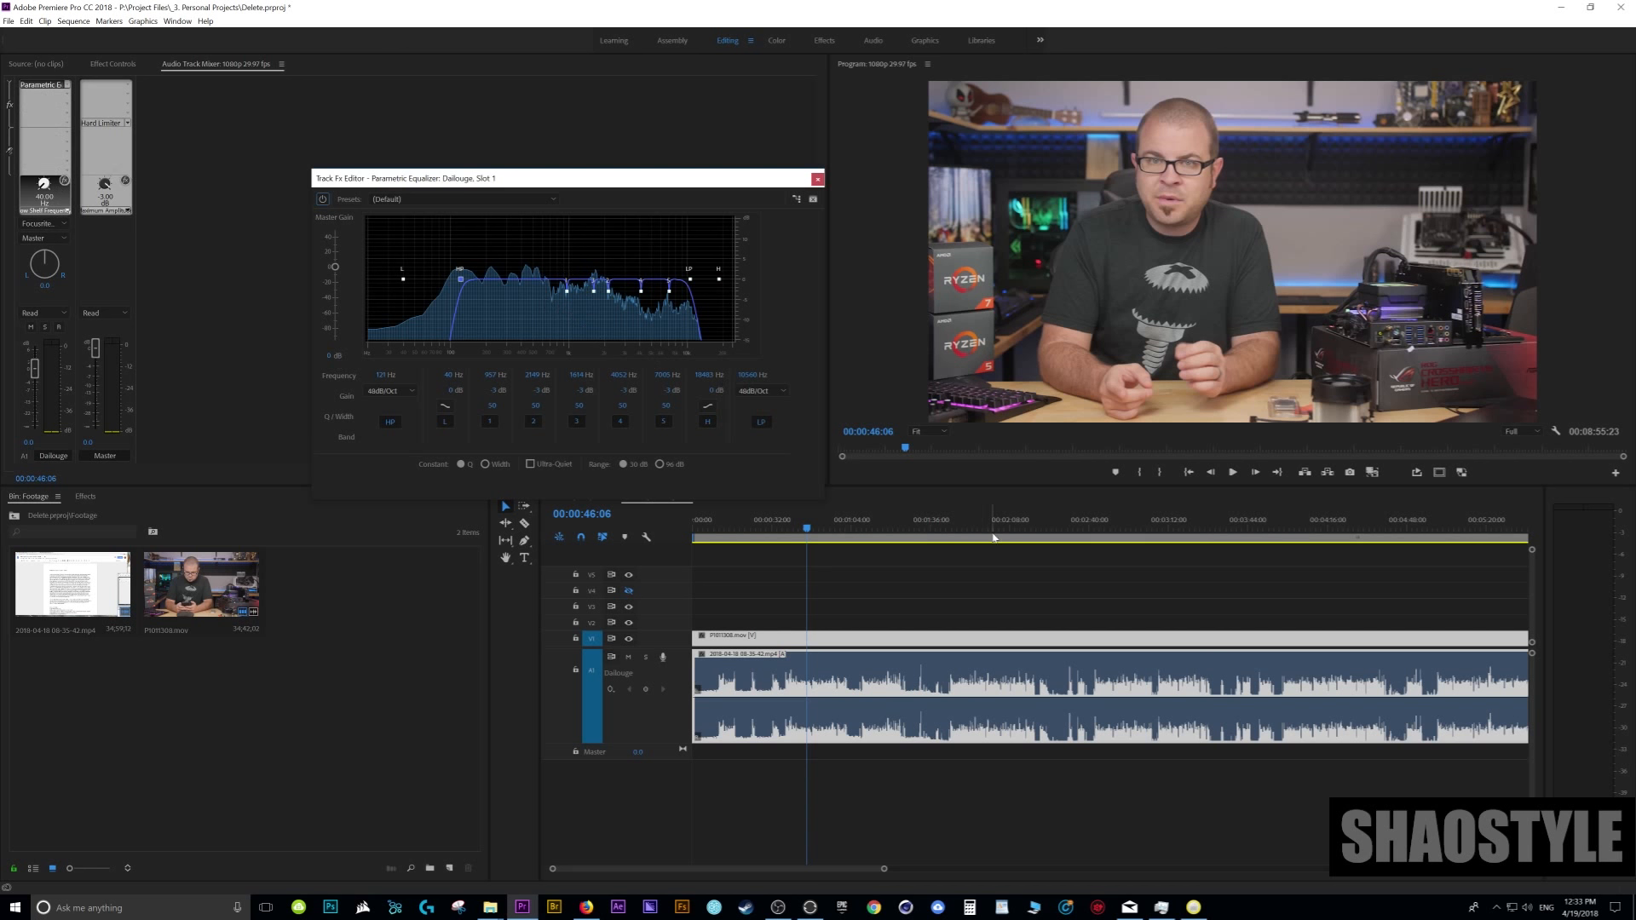
{"action": "left_click", "coordinate": [782, 532]}
{"action": "left_click_drag", "start_coordinate": [783, 532], "coordinate": [834, 535]}
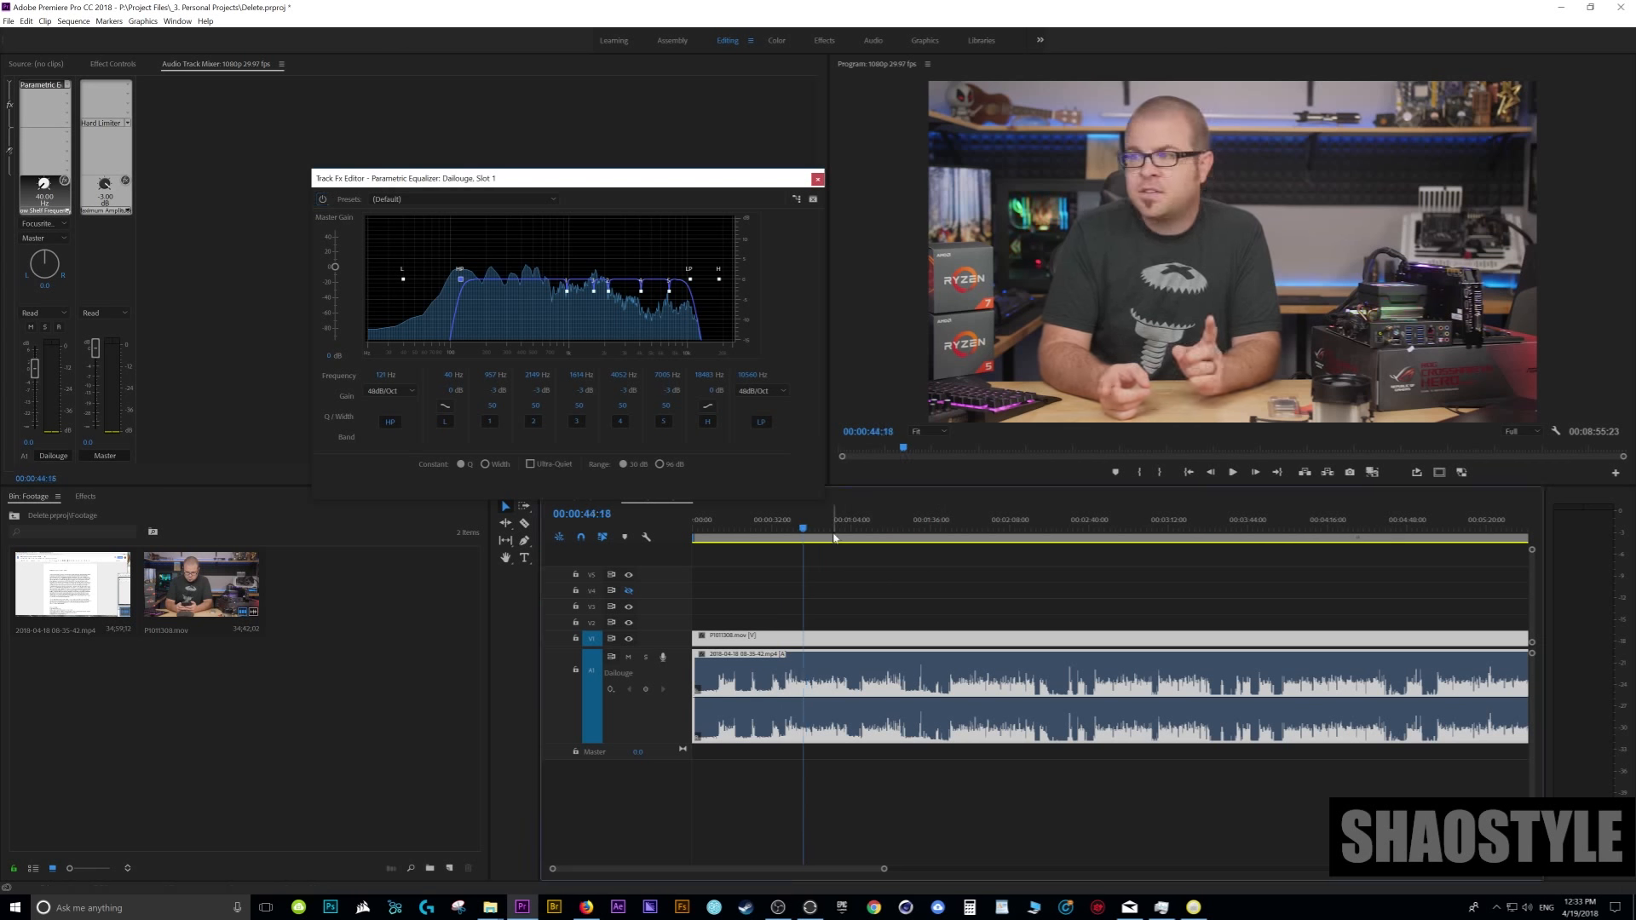